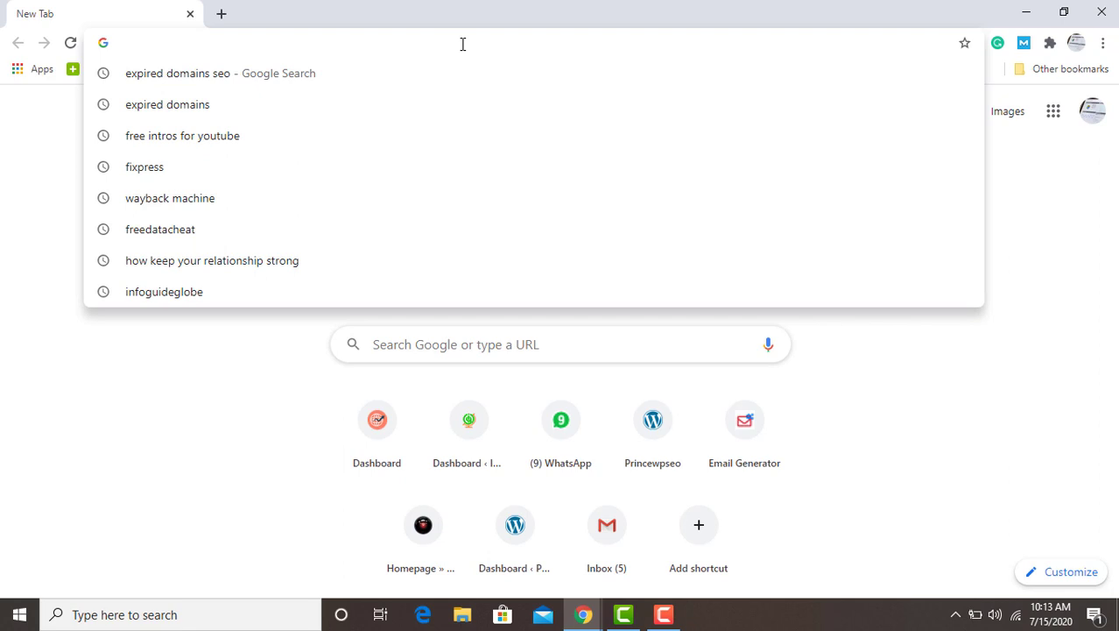
- Open the website expireddomains.net
text(e)
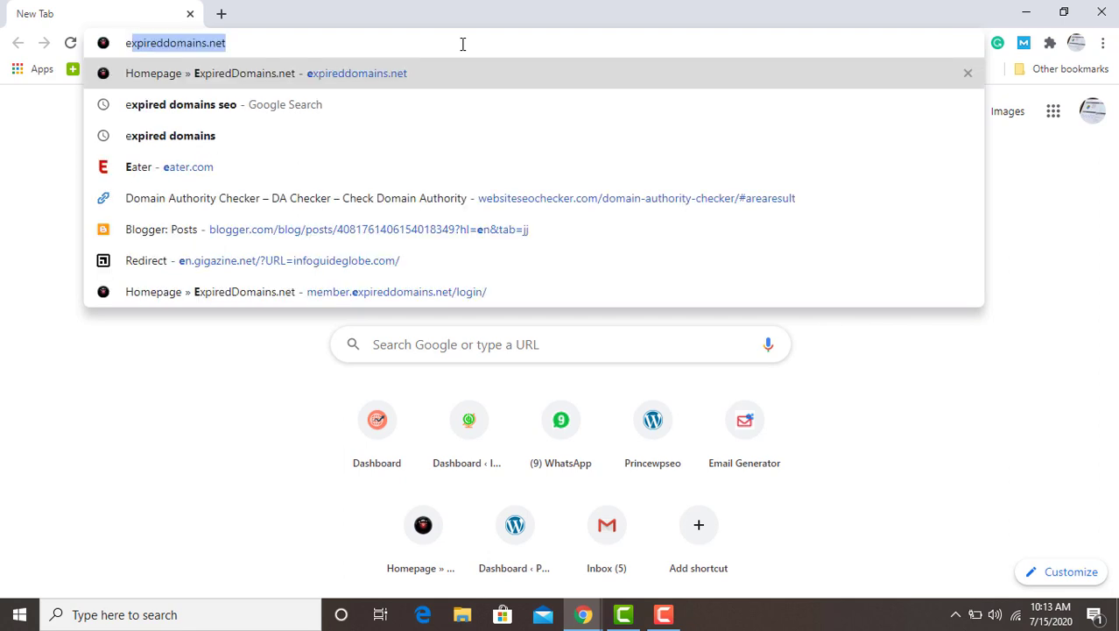
text(+)
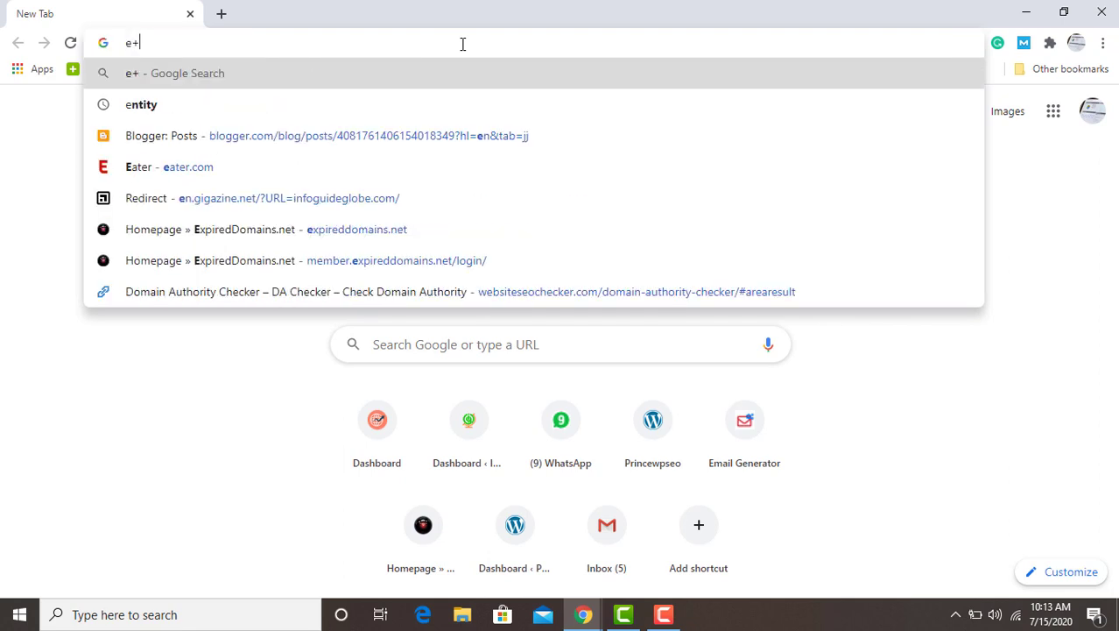
key(BackSpace)
key(BackSpace)
text(expireddomains.net)
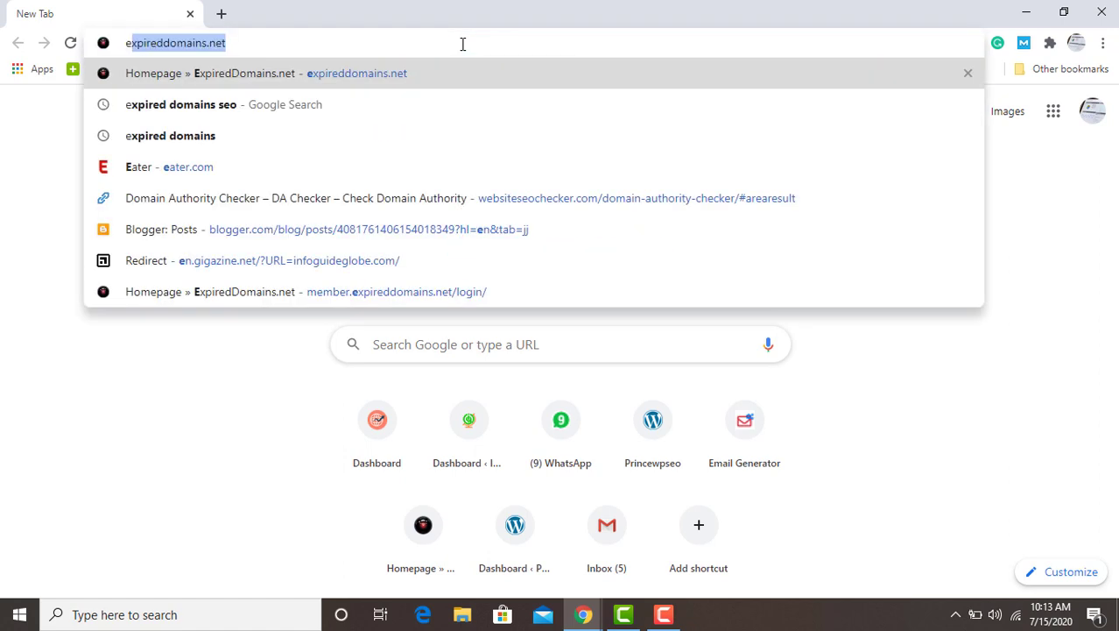
key(Return)
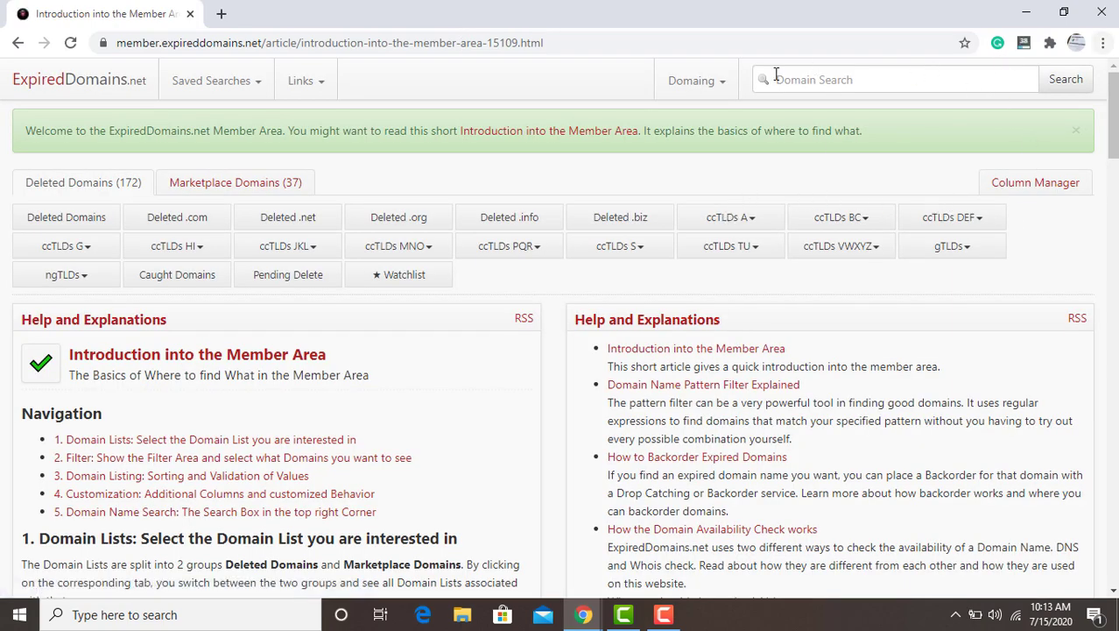
- Log out of the current ExpiredDomains.net account in a new tab and open the sign-up page there
click(716, 83)
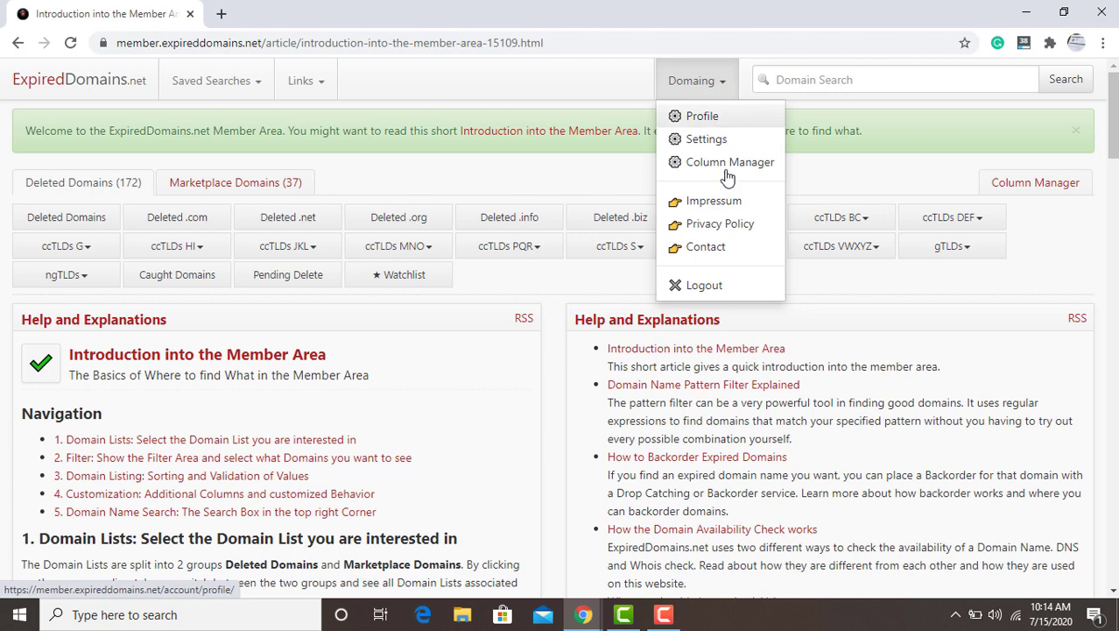
right_click(704, 283)
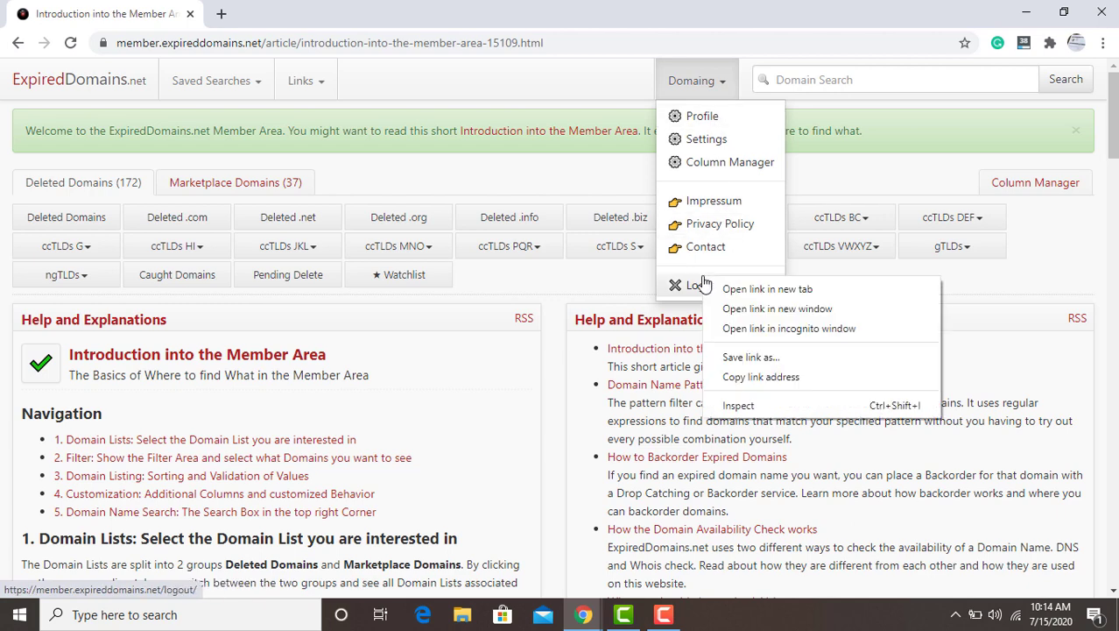
click(742, 294)
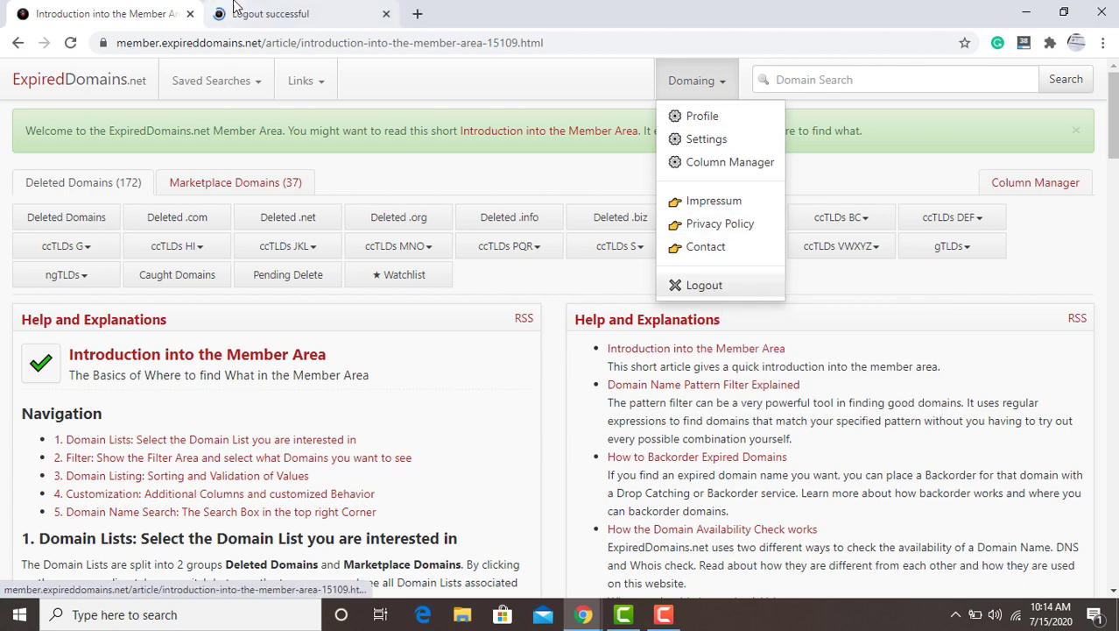
click(282, 11)
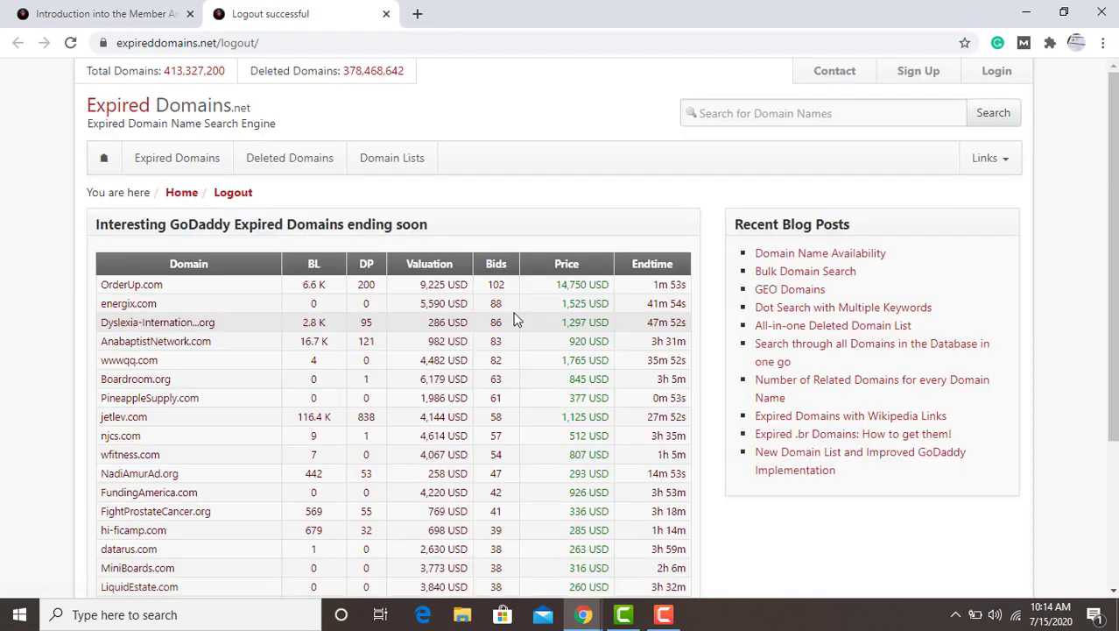
click(918, 71)
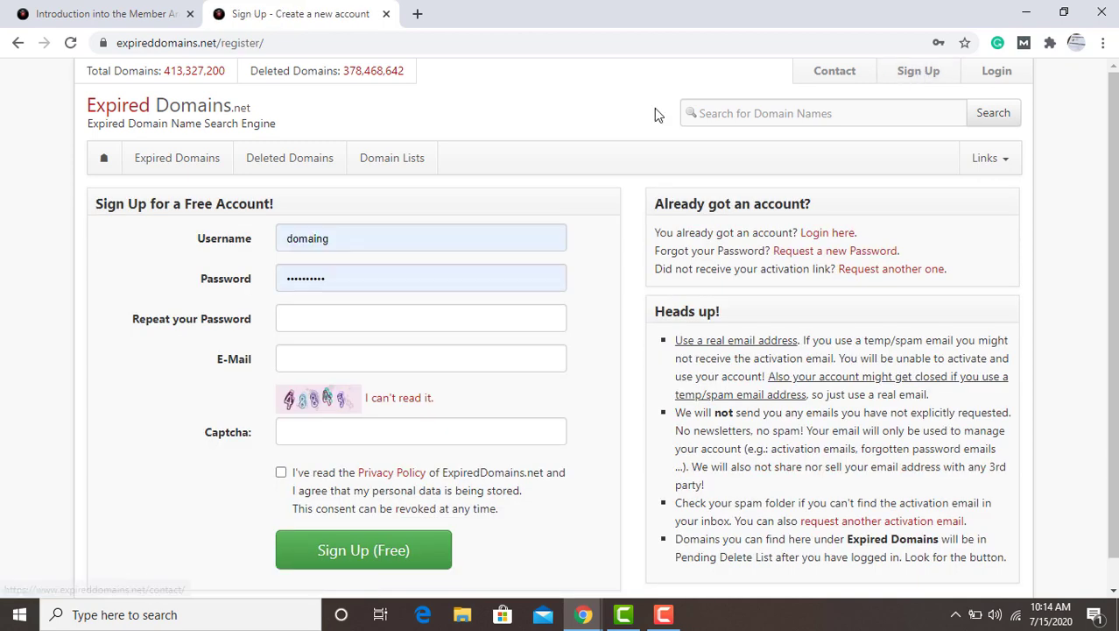
- Open gmailnator.com in a new browser tab
click(417, 13)
click(430, 41)
text(g)
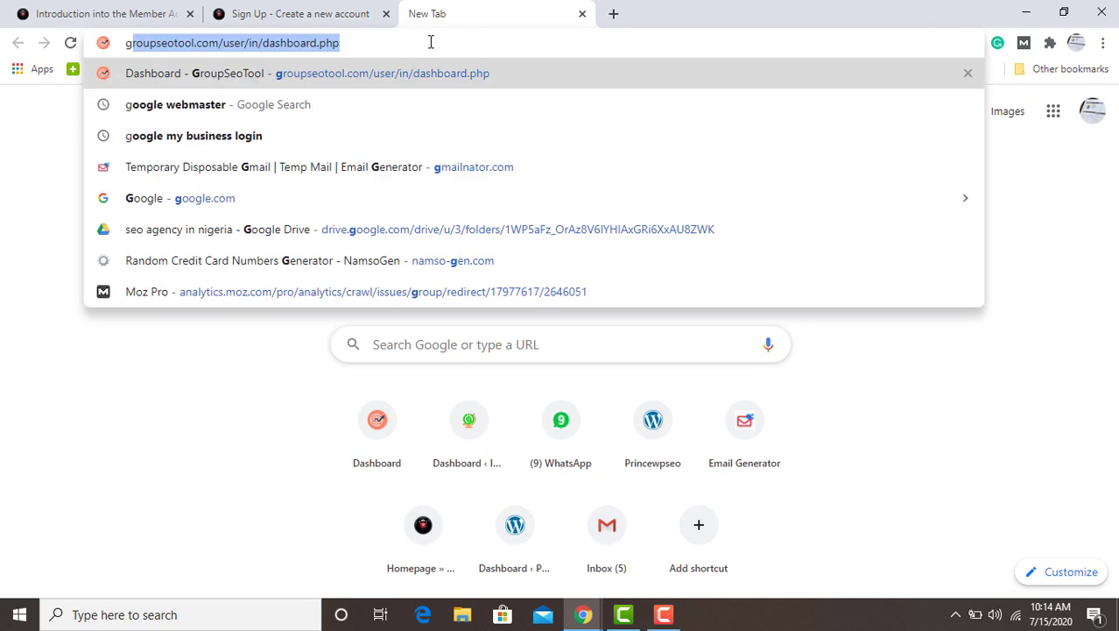
text(mailnator.com)
key(Return)
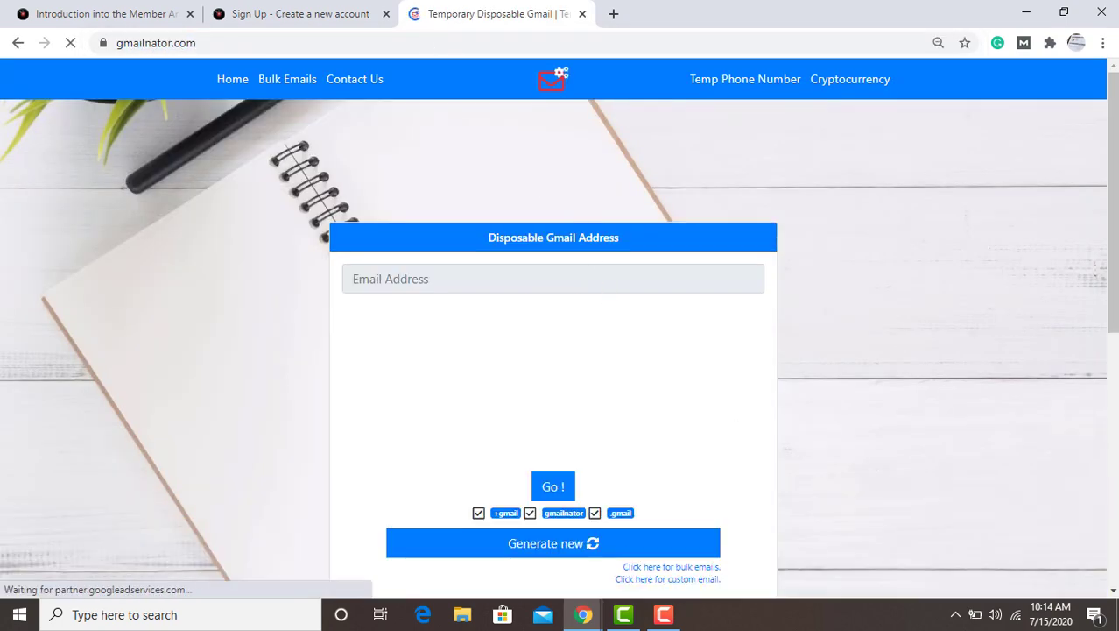
- Generate a bulk list of 100 temporary email addresses on Gmailnator
scroll(617, 78, down, 5)
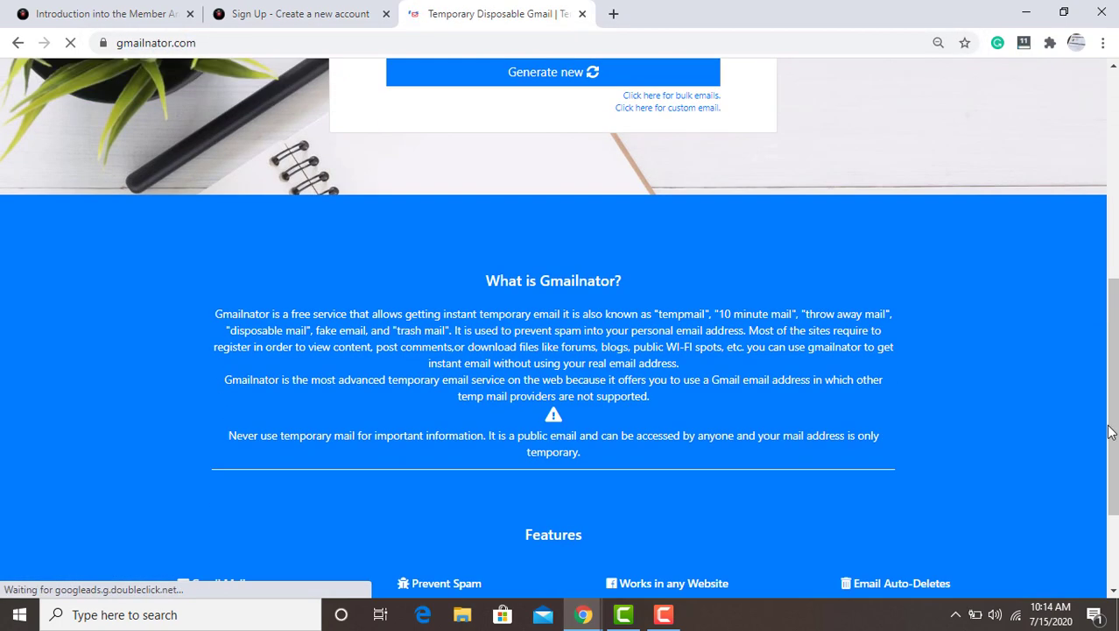
click(672, 96)
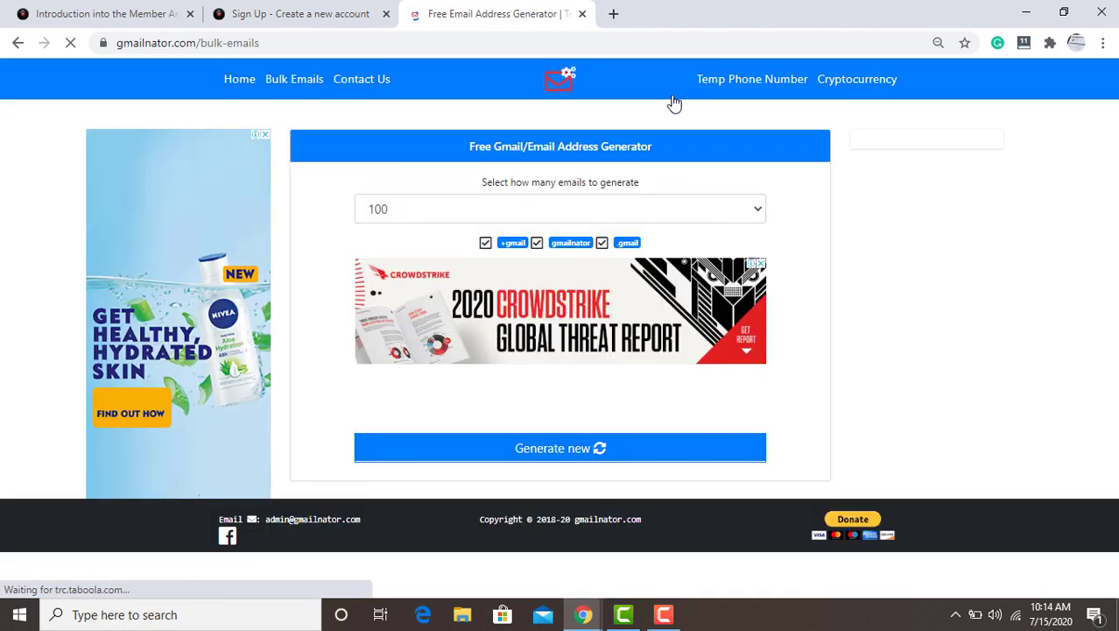
click(596, 450)
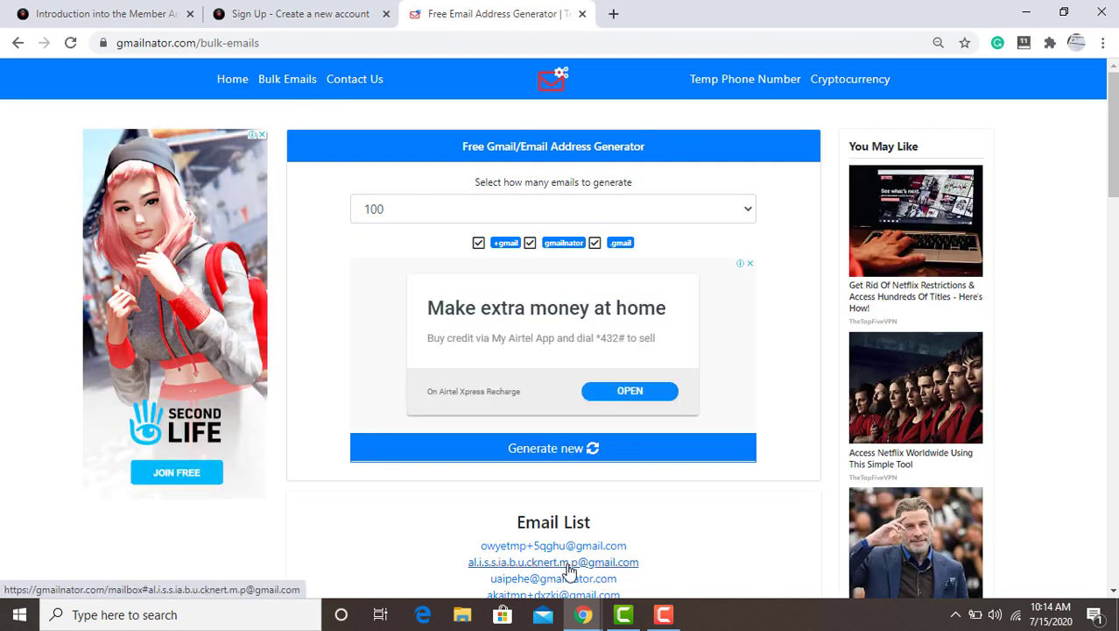
- Open the mailbox of the second generated address, close the generator page and copy the mailbox's email address
click(568, 563)
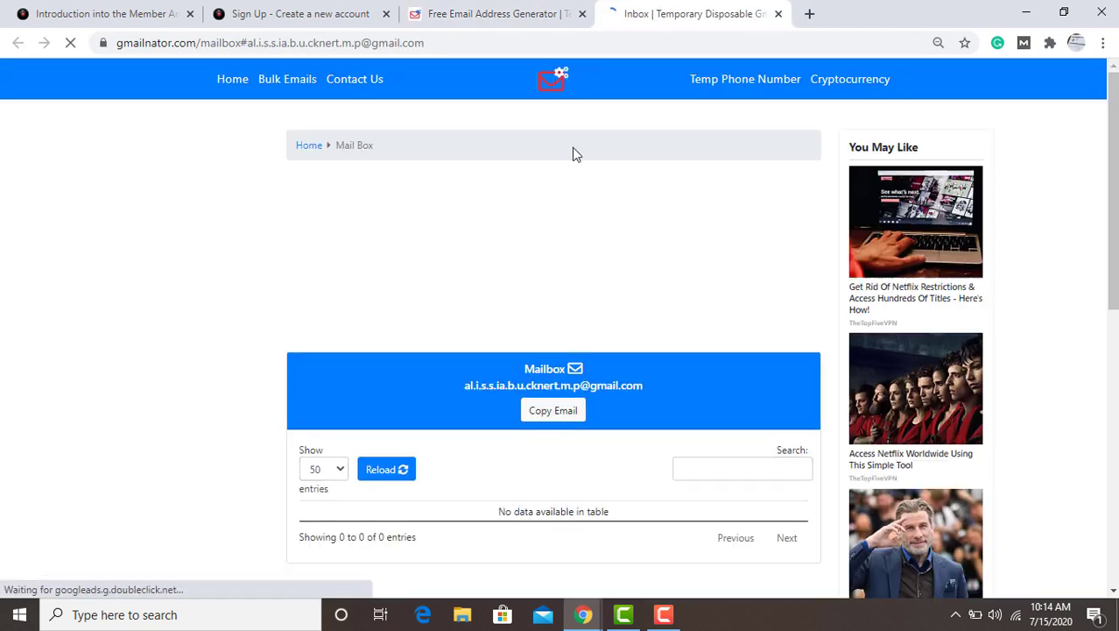
click(582, 14)
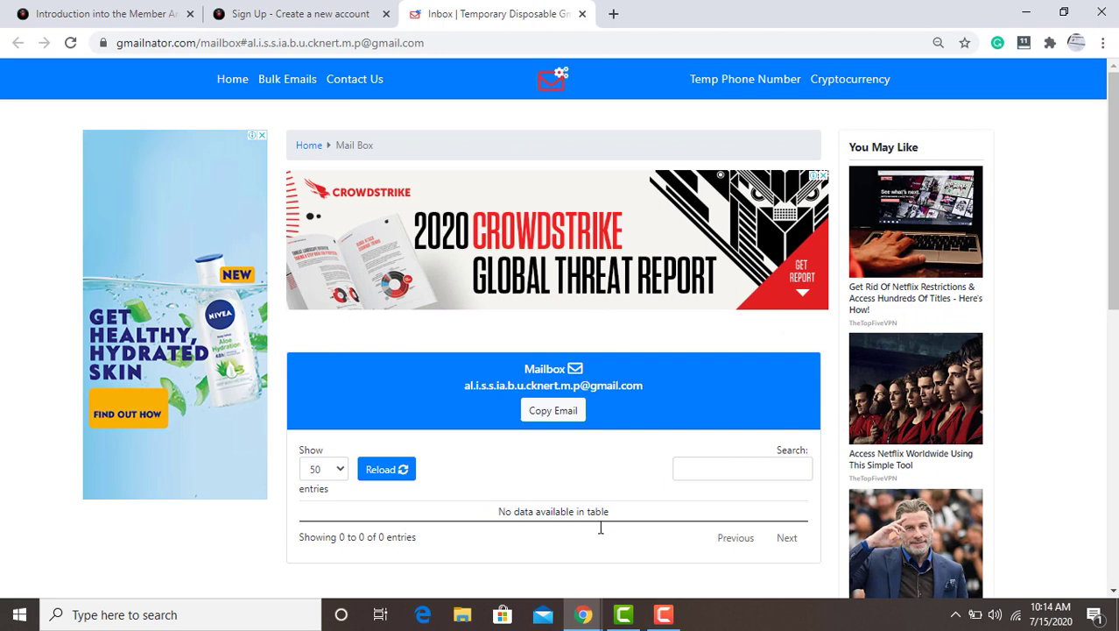
click(553, 411)
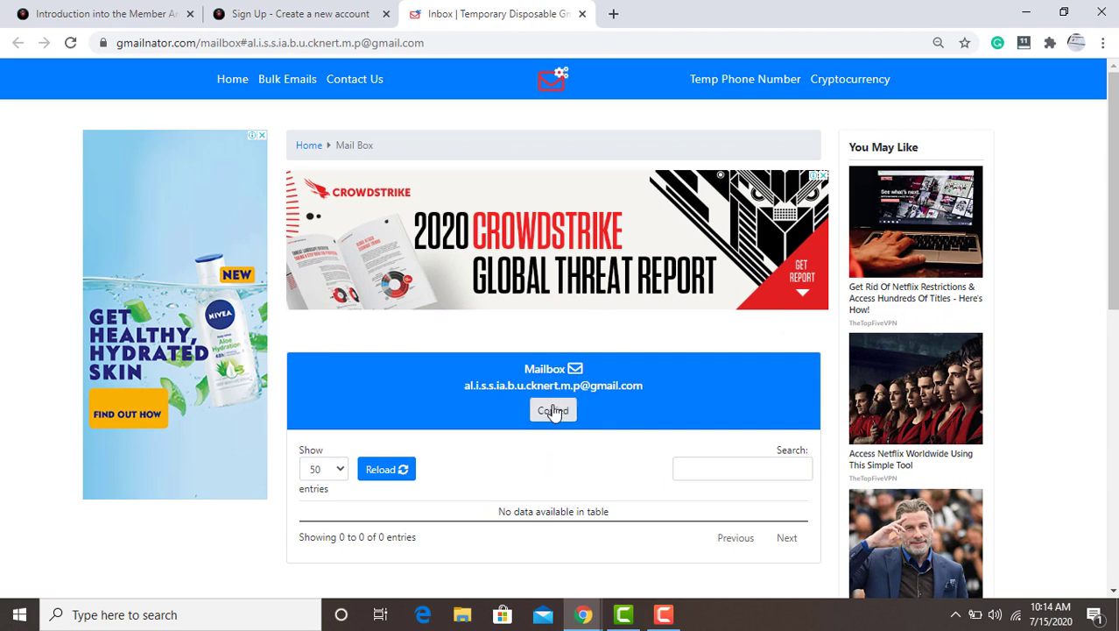
- Return to the ExpiredDomains.net sign-up form and replace the prefilled username with lit
click(289, 14)
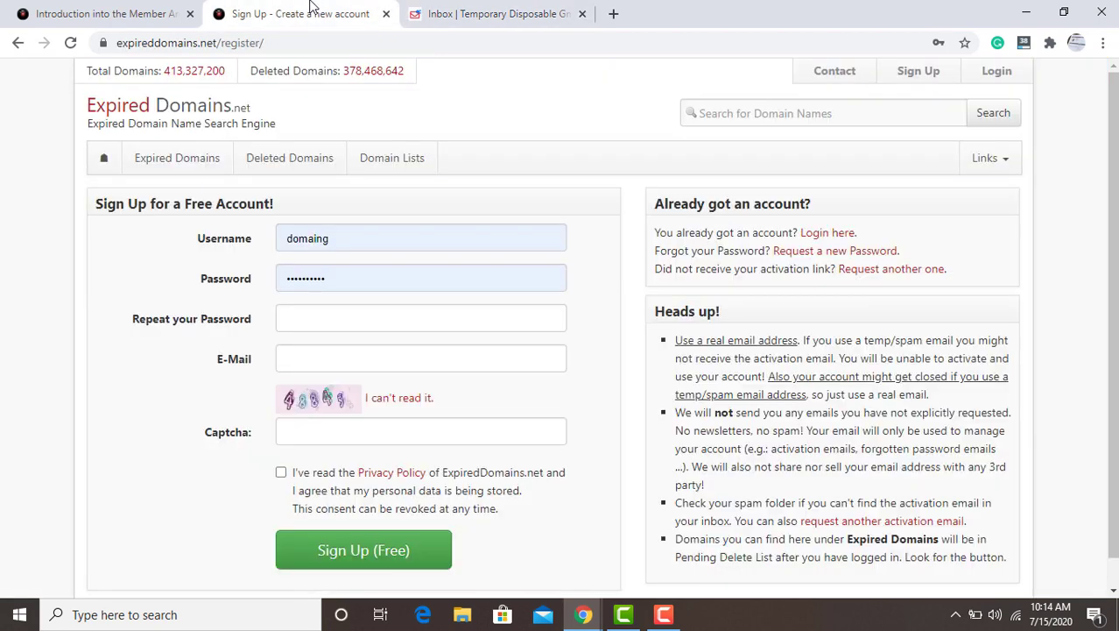
double_click(359, 237)
key(BackSpace)
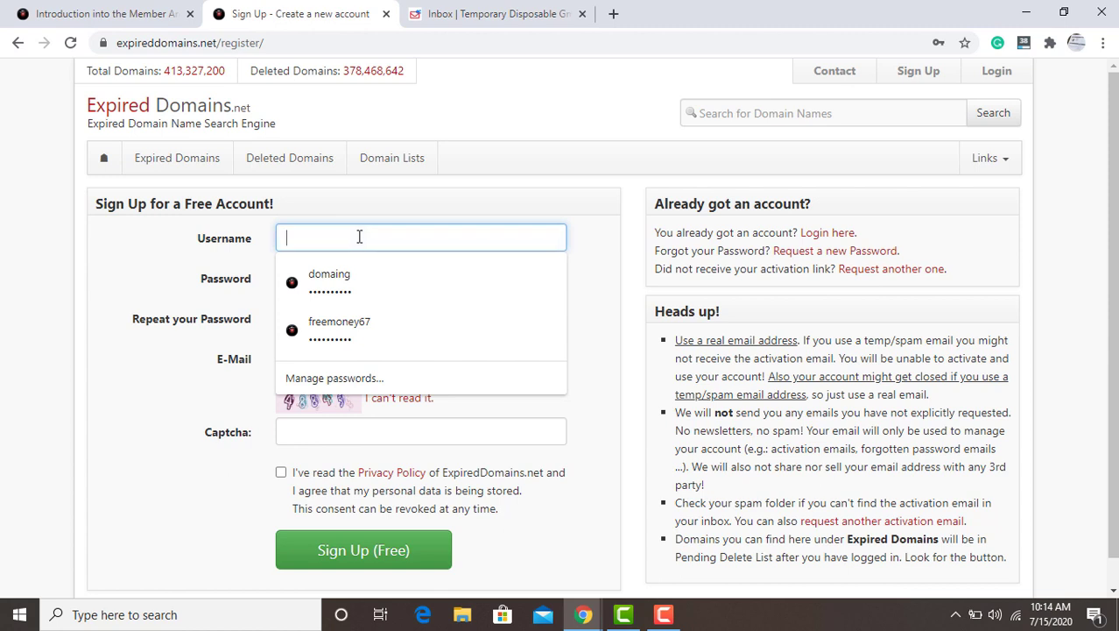
key(Escape)
text(lit)
- Replace the prefilled account password with a new one and repeat it in the confirmation field
double_click(341, 280)
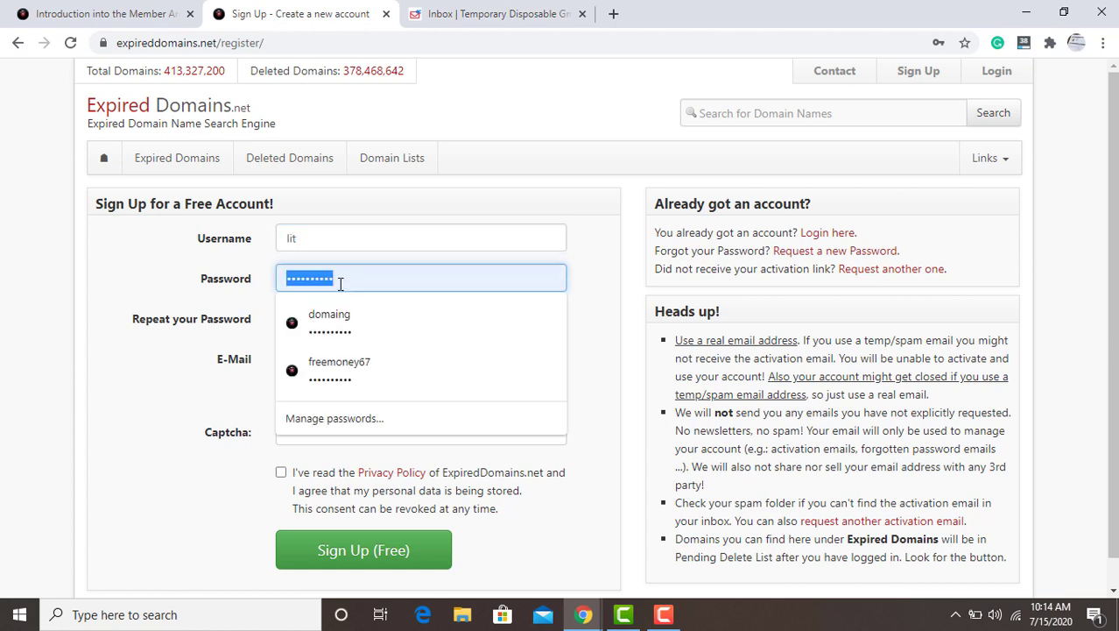
key(BackSpace)
text(•)
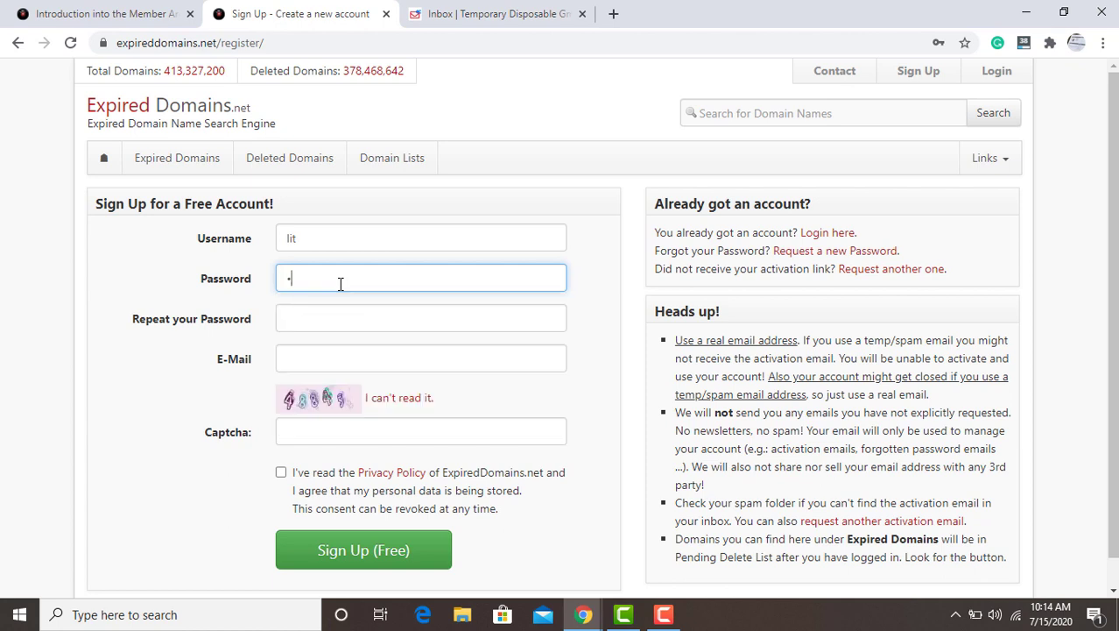
key(BackSpace)
text(••••••••••)
click(345, 326)
text(••••••••••)
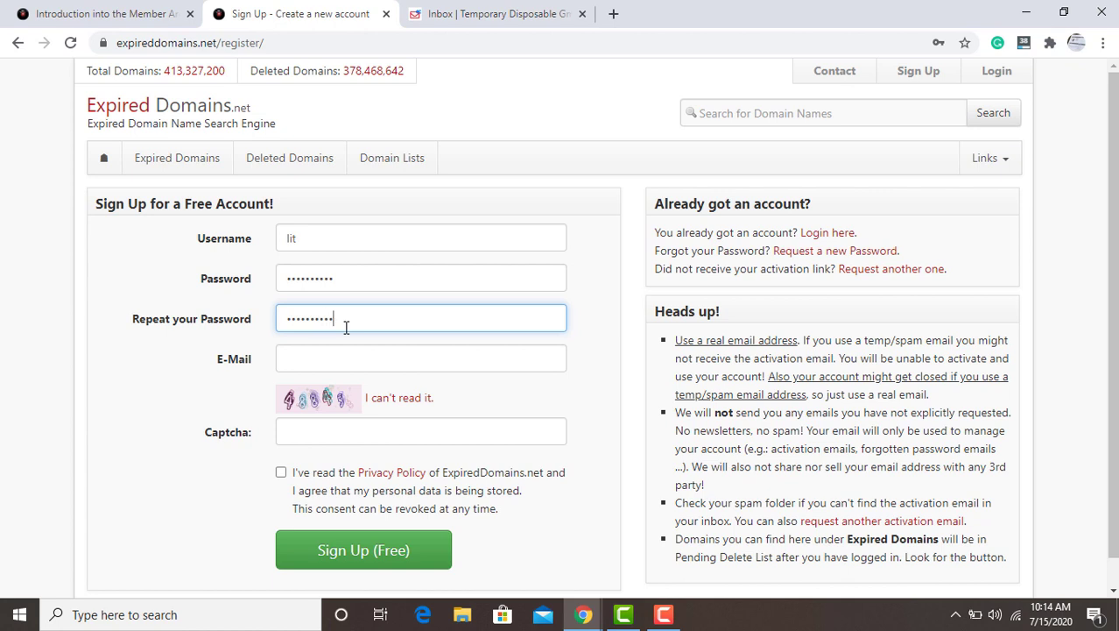
- Paste the copied temporary address as the account e-mail and extend the username to lit09
click(340, 358)
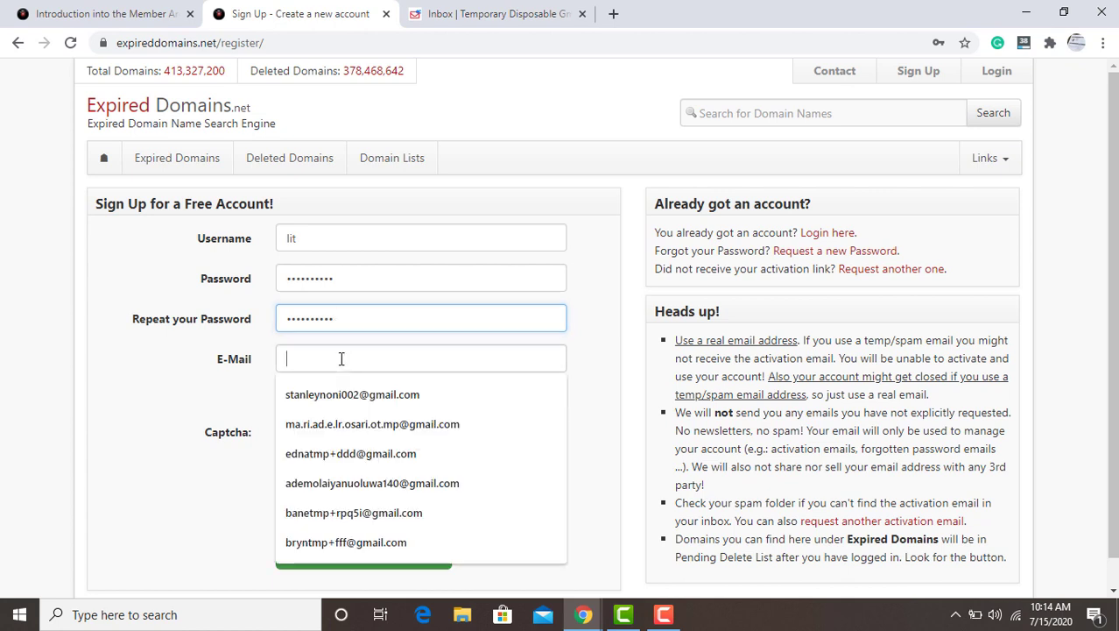
key(ctrl+v)
click(387, 233)
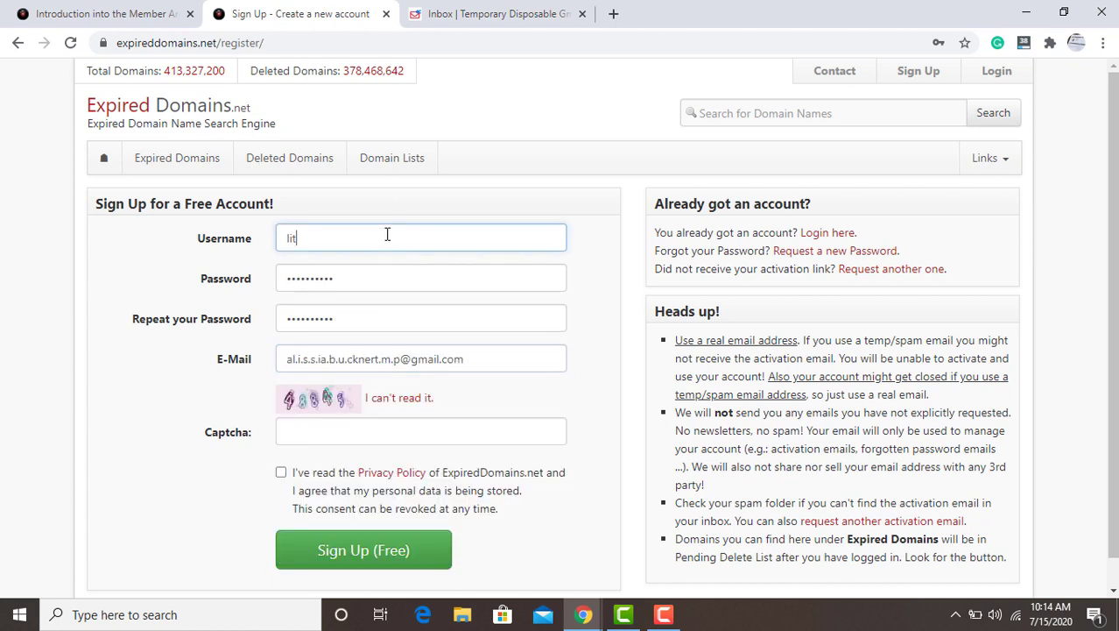
text(lit09)
- Submit the free sign-up with the captcha code and privacy policy consent, and save the new login in the browser
click(311, 429)
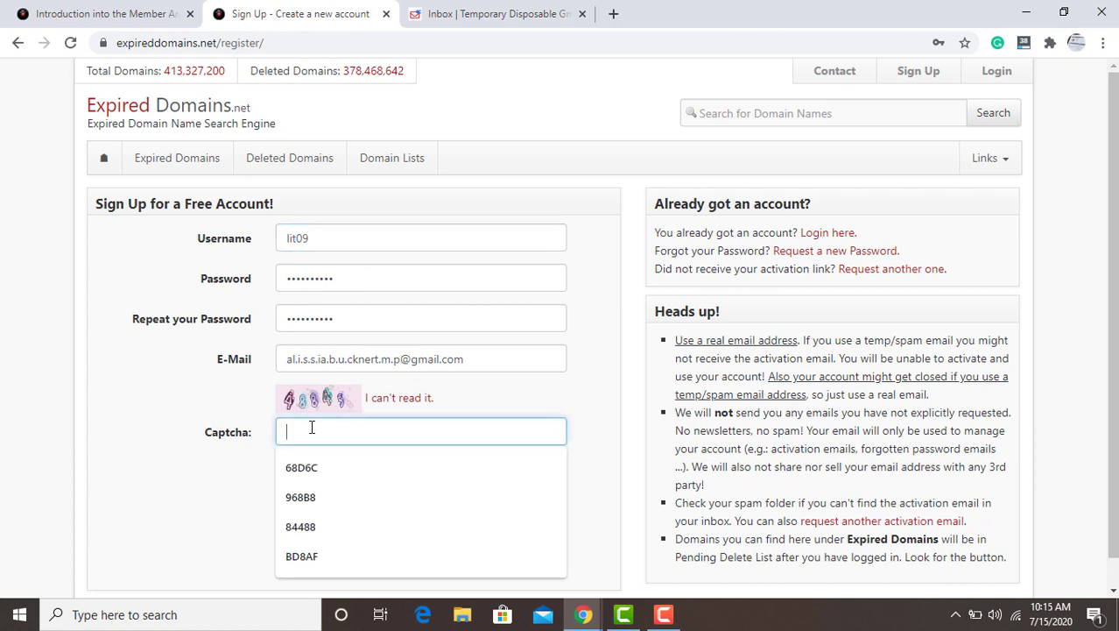
text(488)
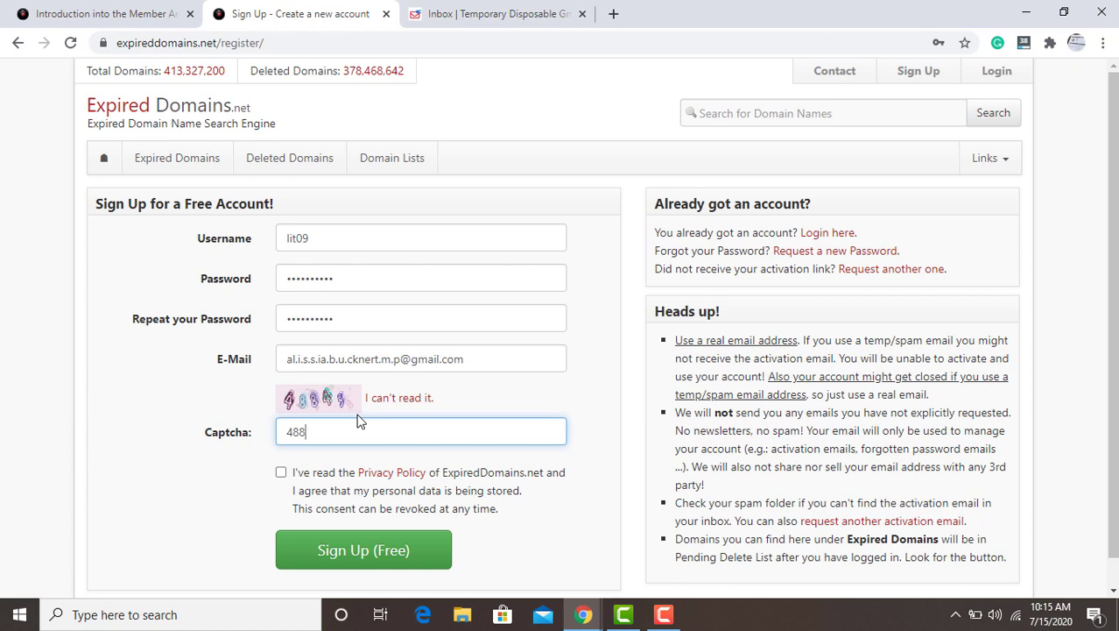
text(45)
click(281, 473)
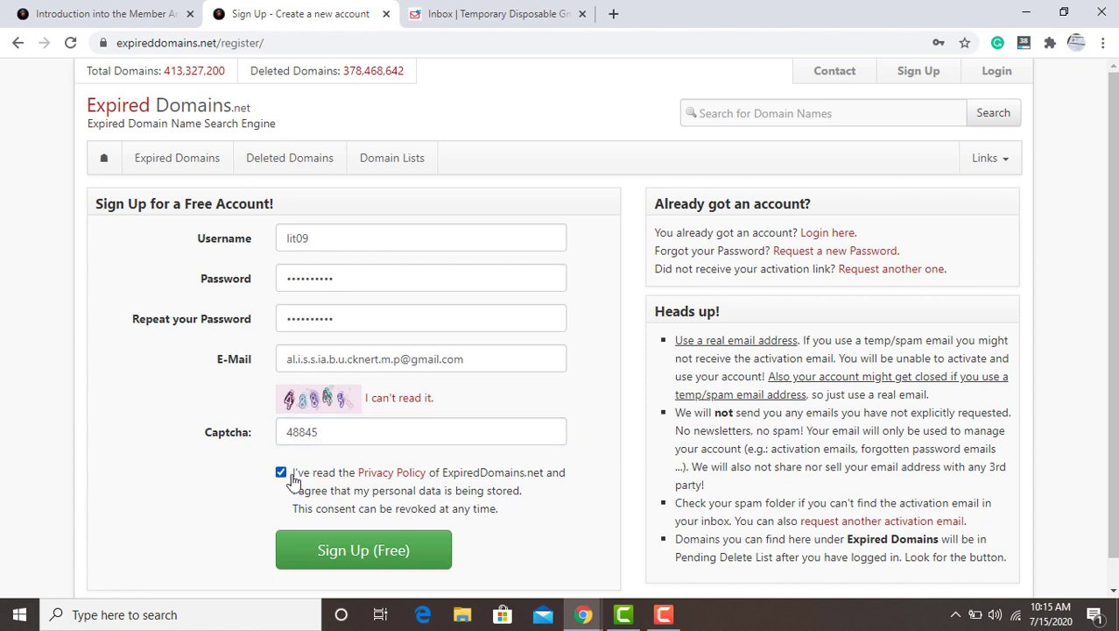
click(379, 561)
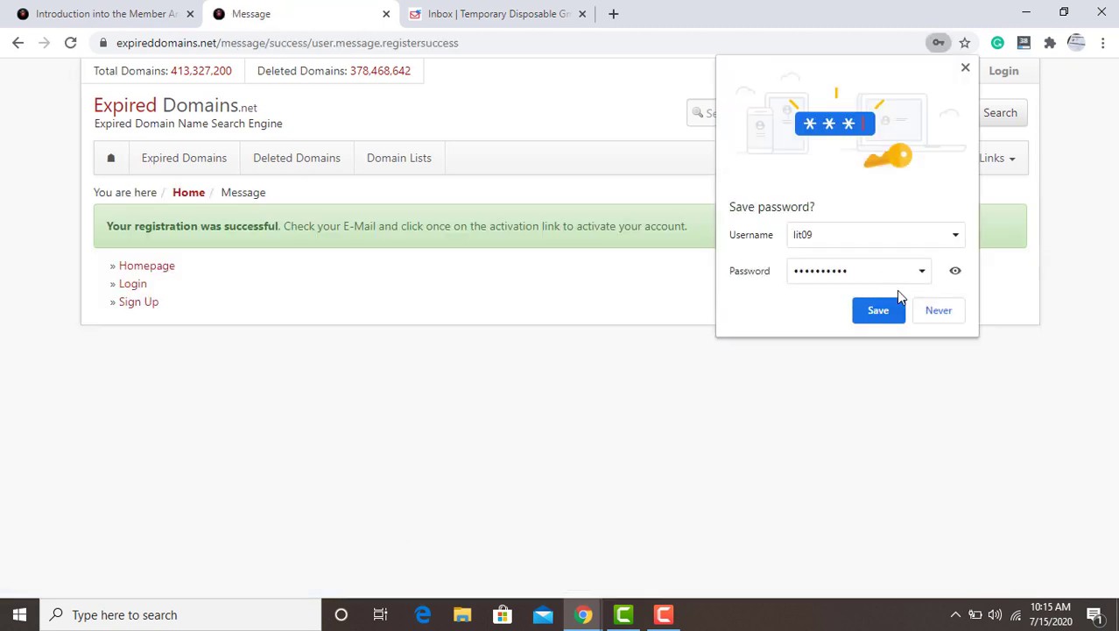
click(880, 313)
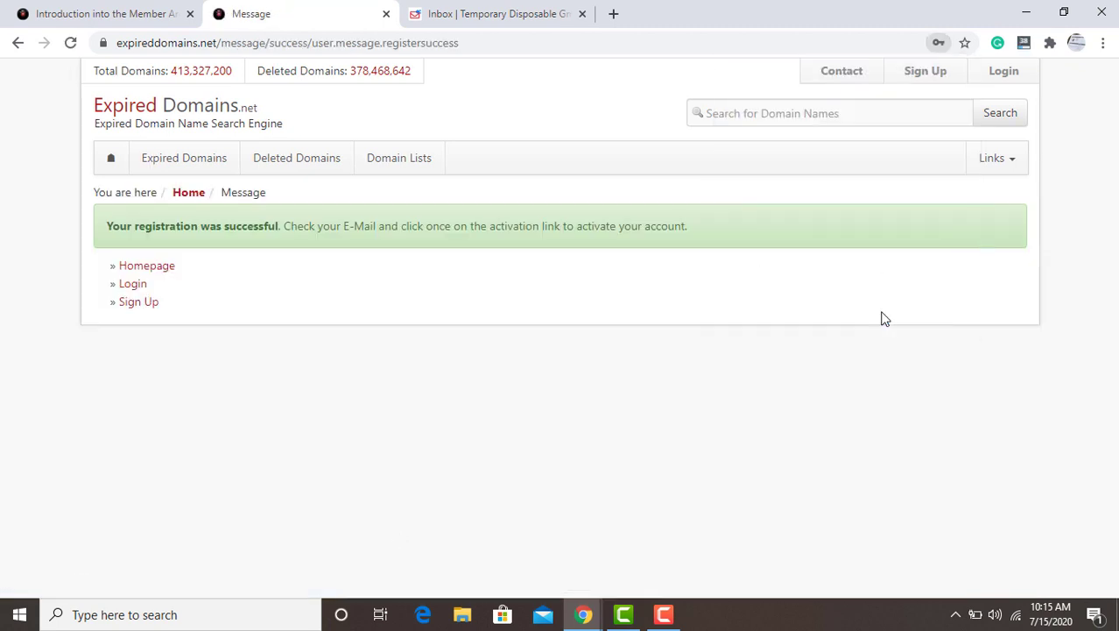
- Return to the Gmailnator inbox and reload it until the ExpiredDomains.net activation email arrives
click(484, 7)
click(376, 471)
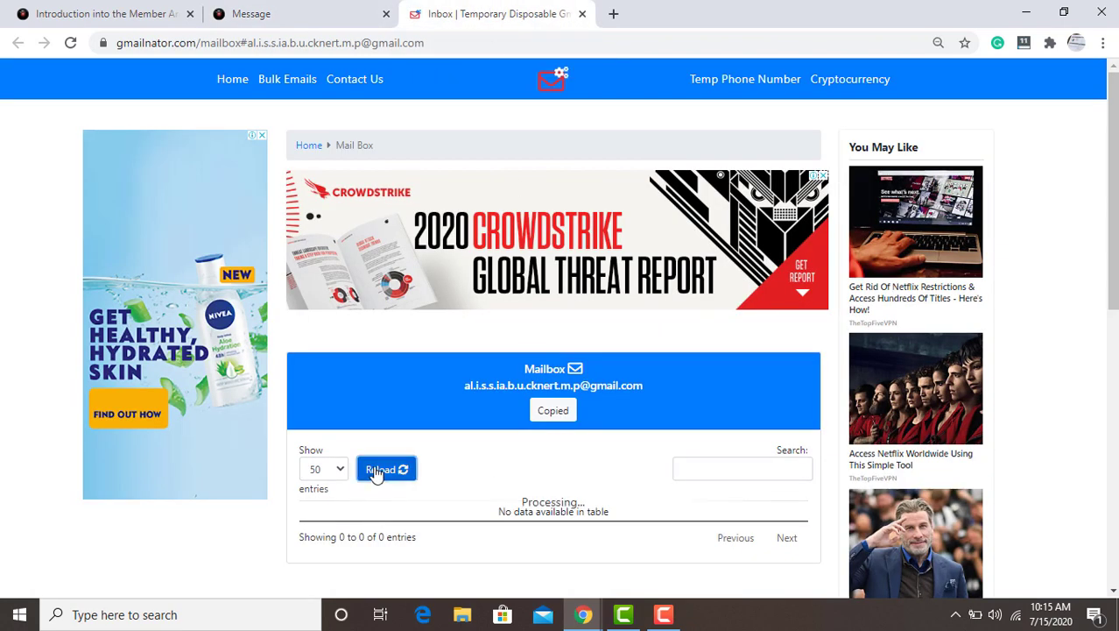
click(376, 471)
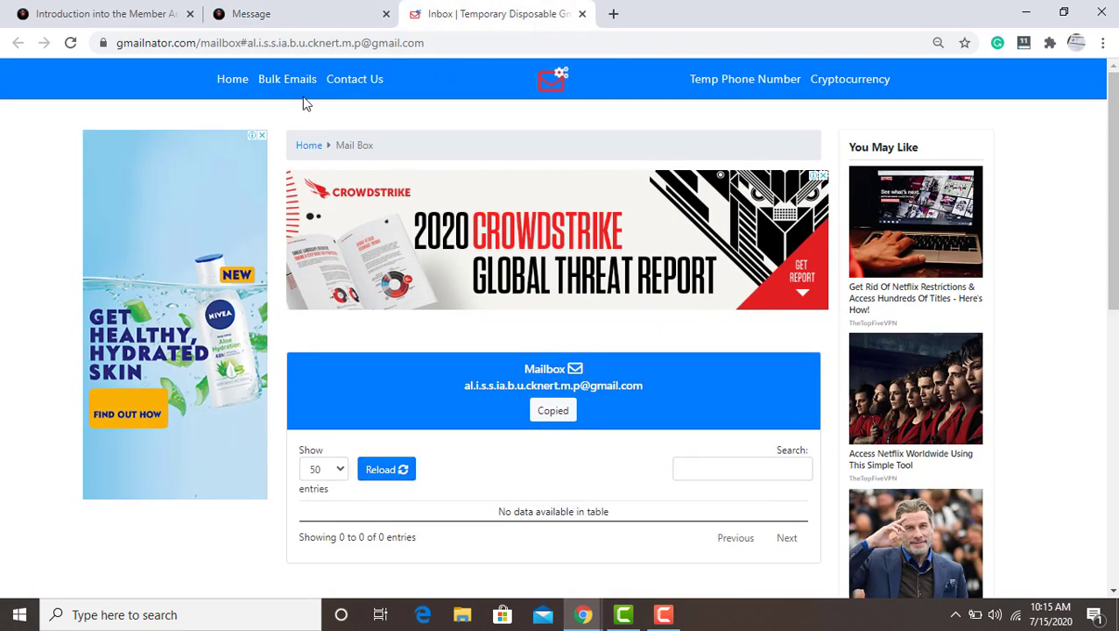
click(70, 42)
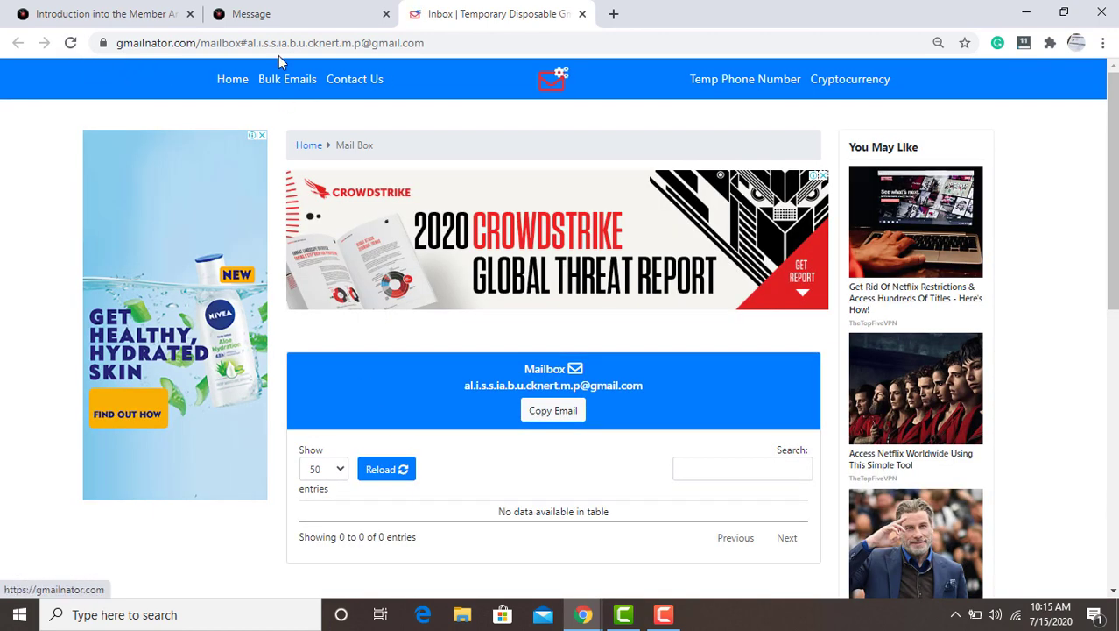
click(283, 16)
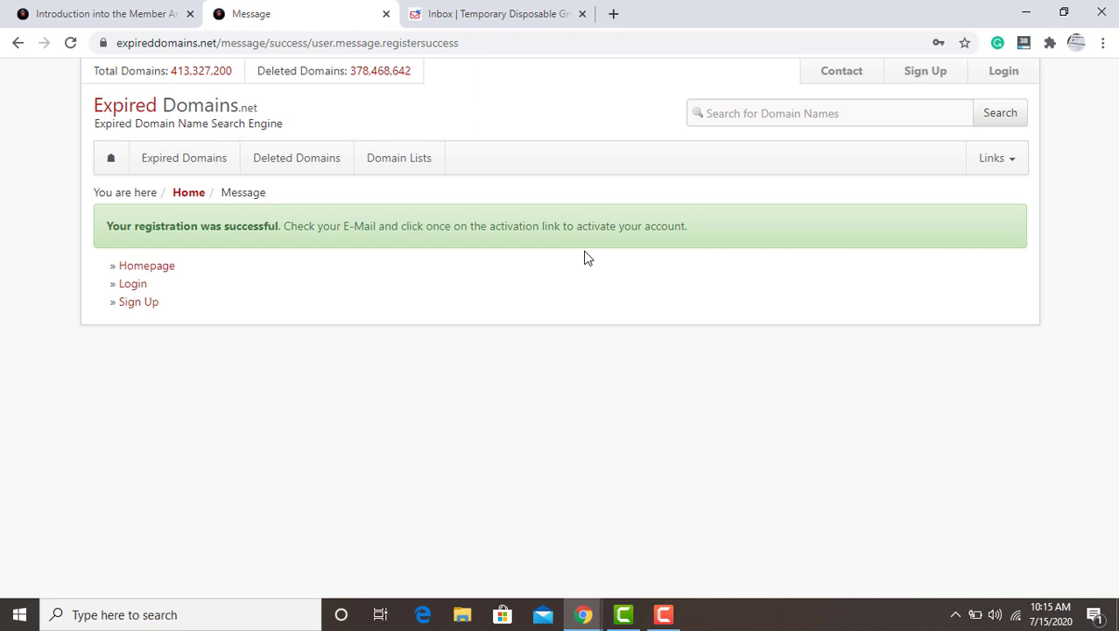
click(504, 7)
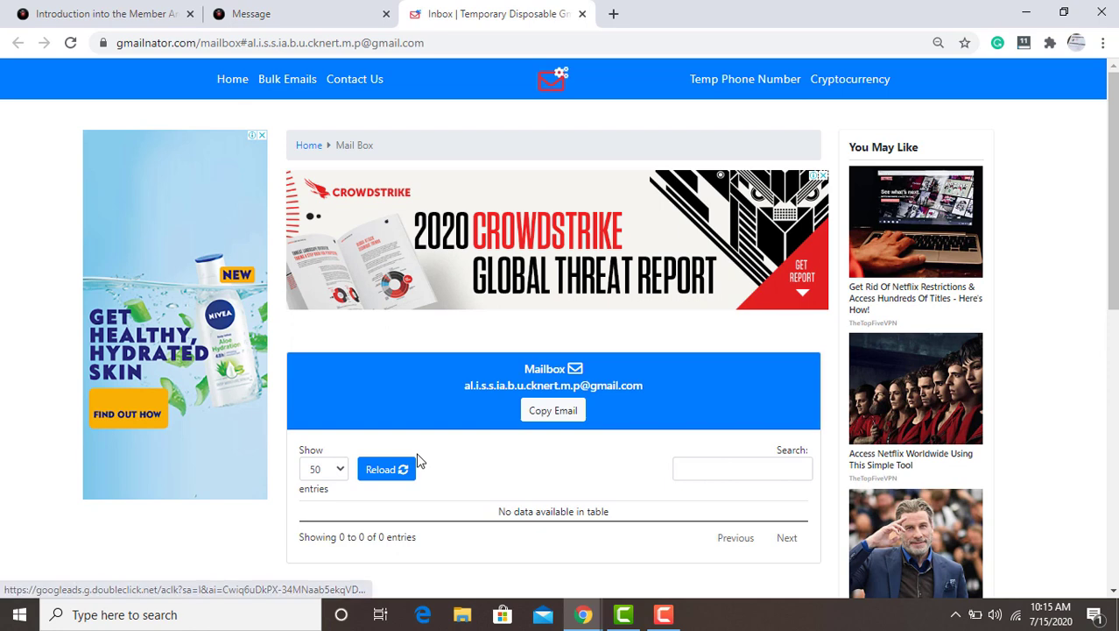
click(387, 469)
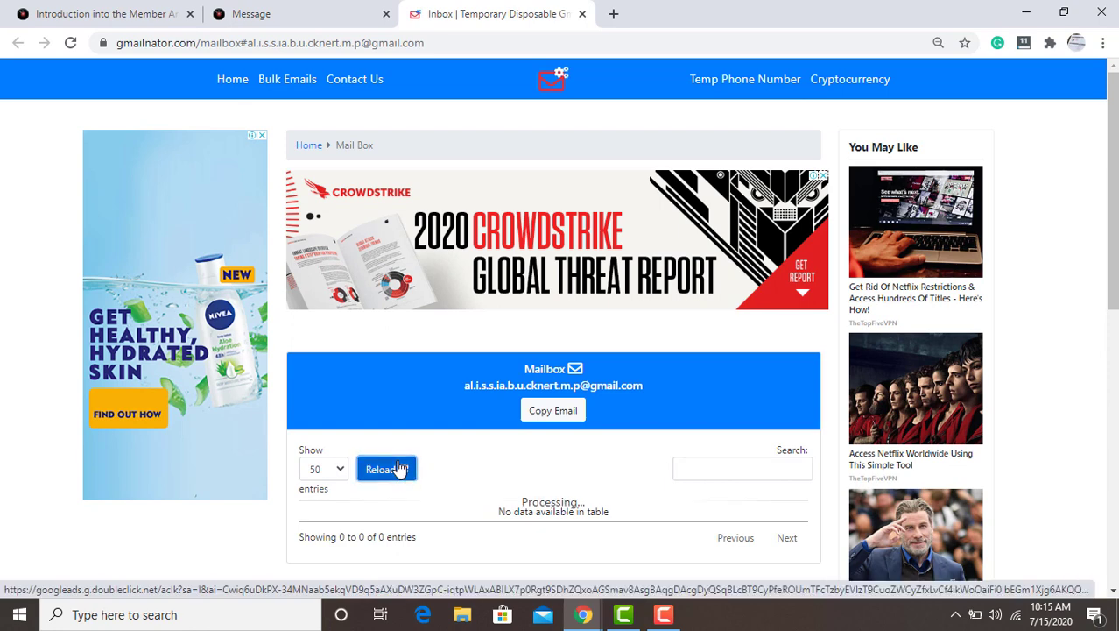
click(69, 44)
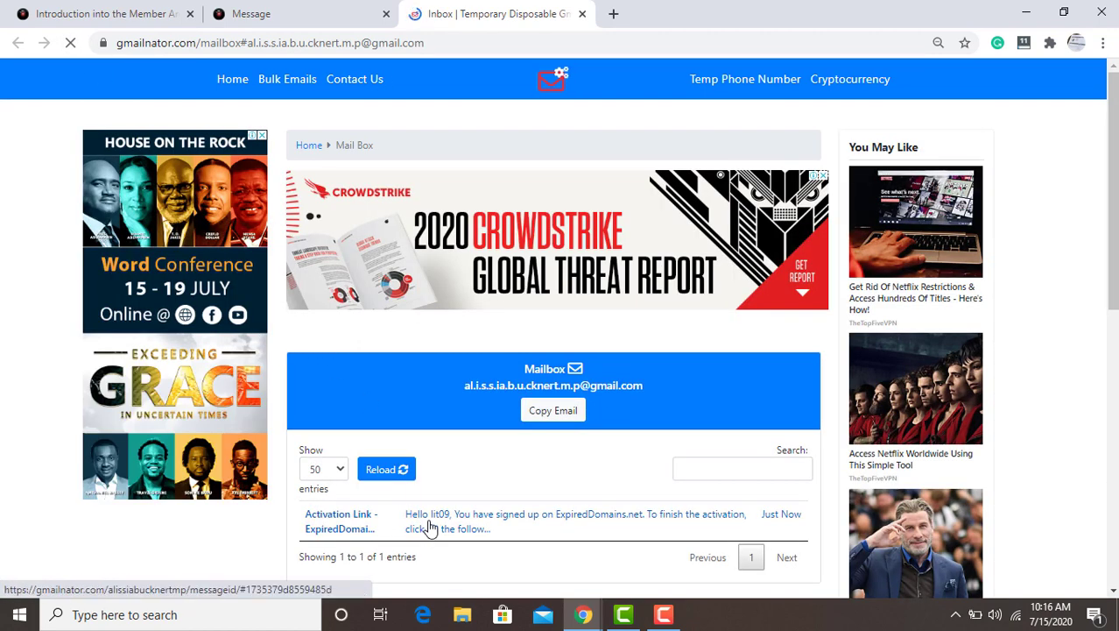
- Open the ExpiredDomains.net activation email in a new tab and follow its link to activate the account
right_click(429, 525)
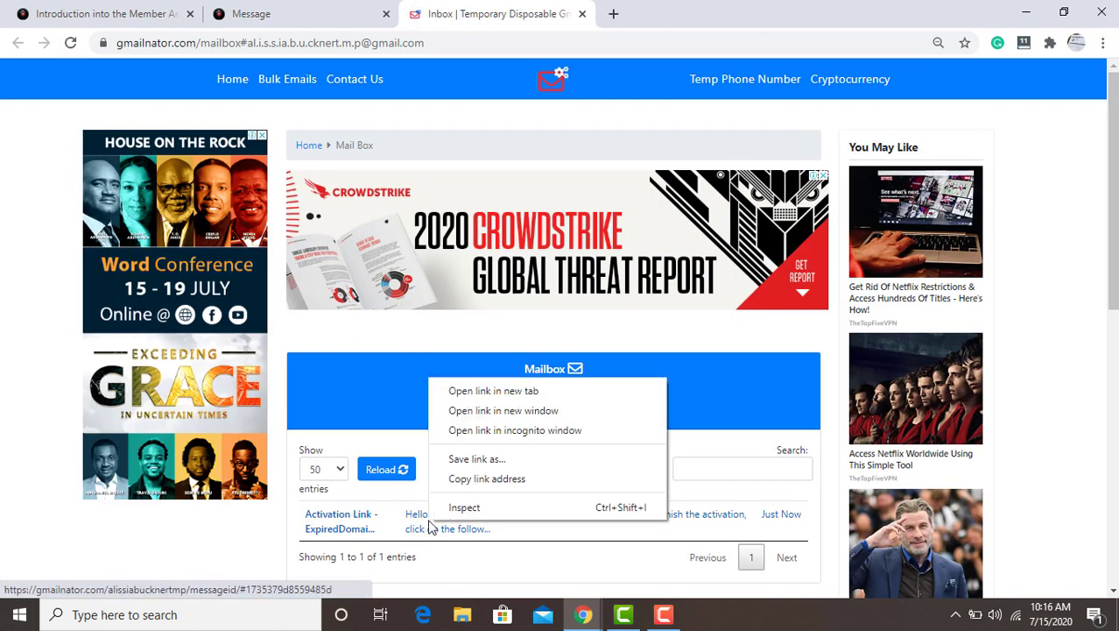
click(483, 391)
click(696, 13)
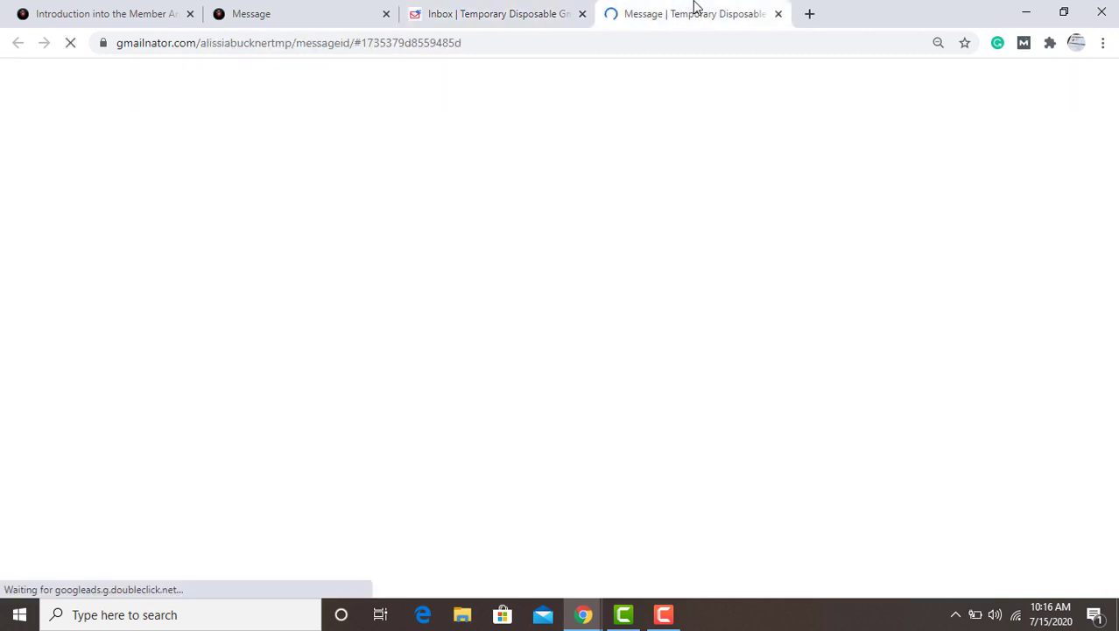
scroll(496, 391, down, 3)
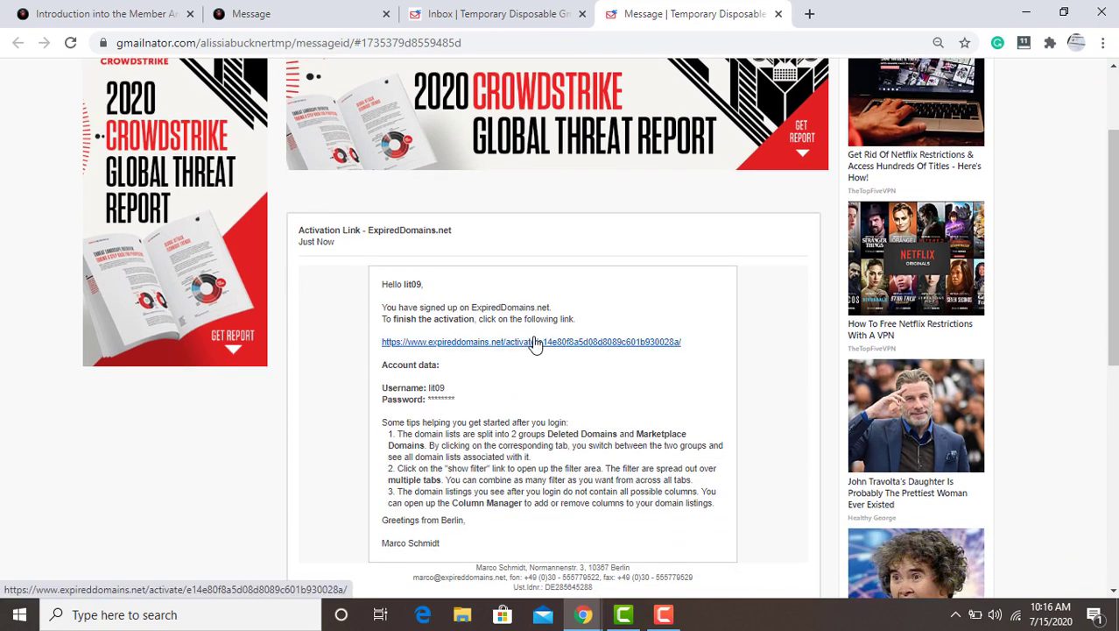
click(536, 341)
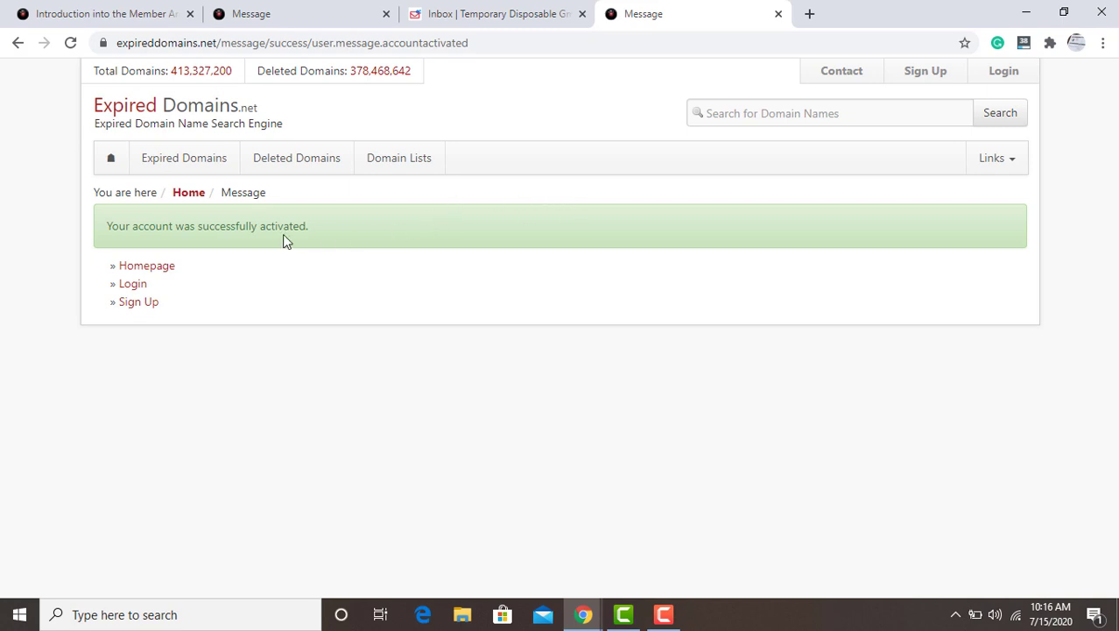
- Log in to the activated ExpiredDomains.net account with the saved credentials
click(140, 287)
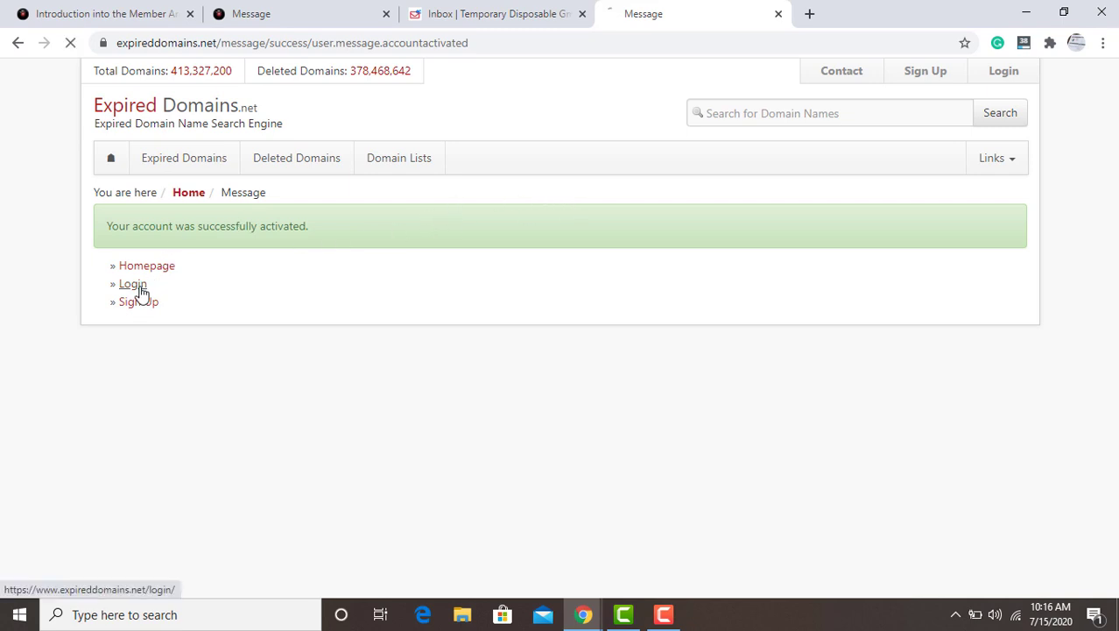
click(108, 318)
click(129, 356)
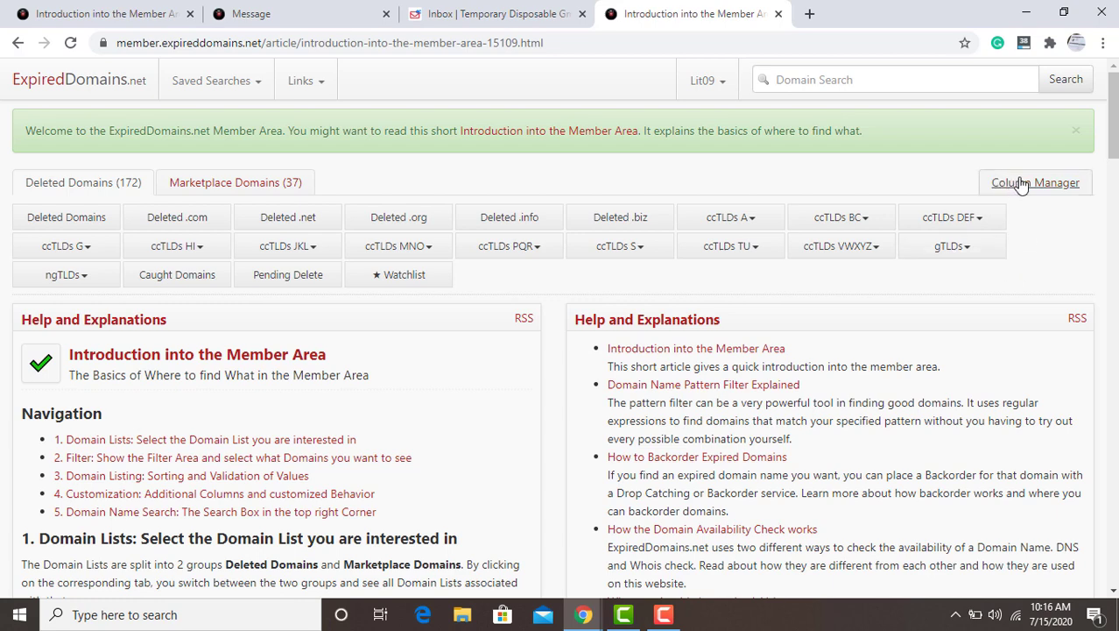
- Add the Majestic Citation Flow (CF) and Majestic Trust Flow (TF) columns in the Column Manager and save the selection
key(ctrl+plus)
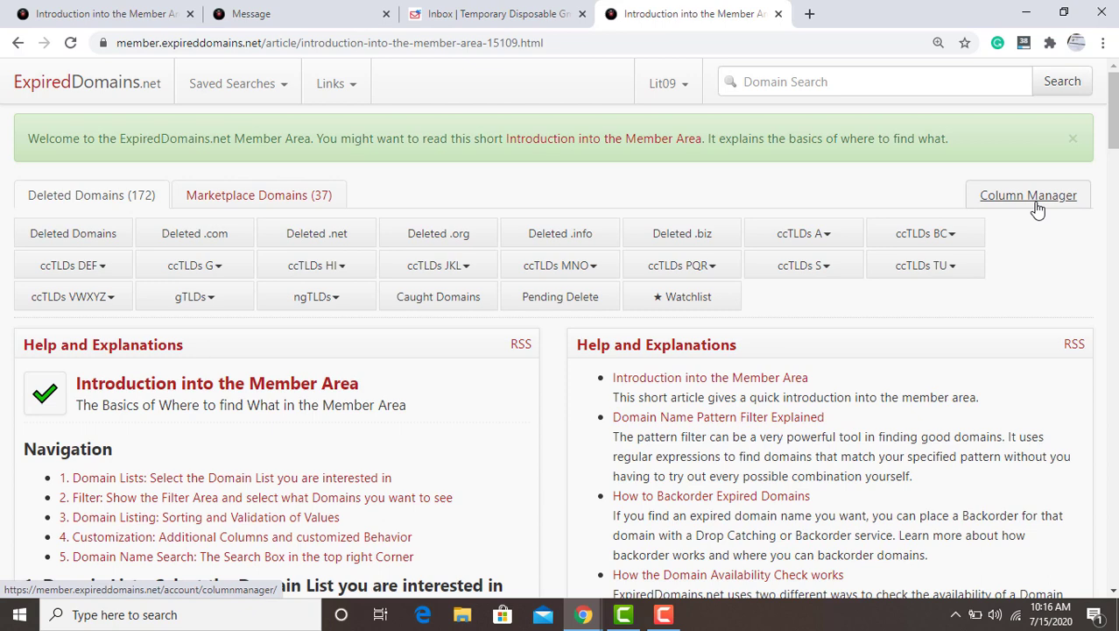
click(1036, 204)
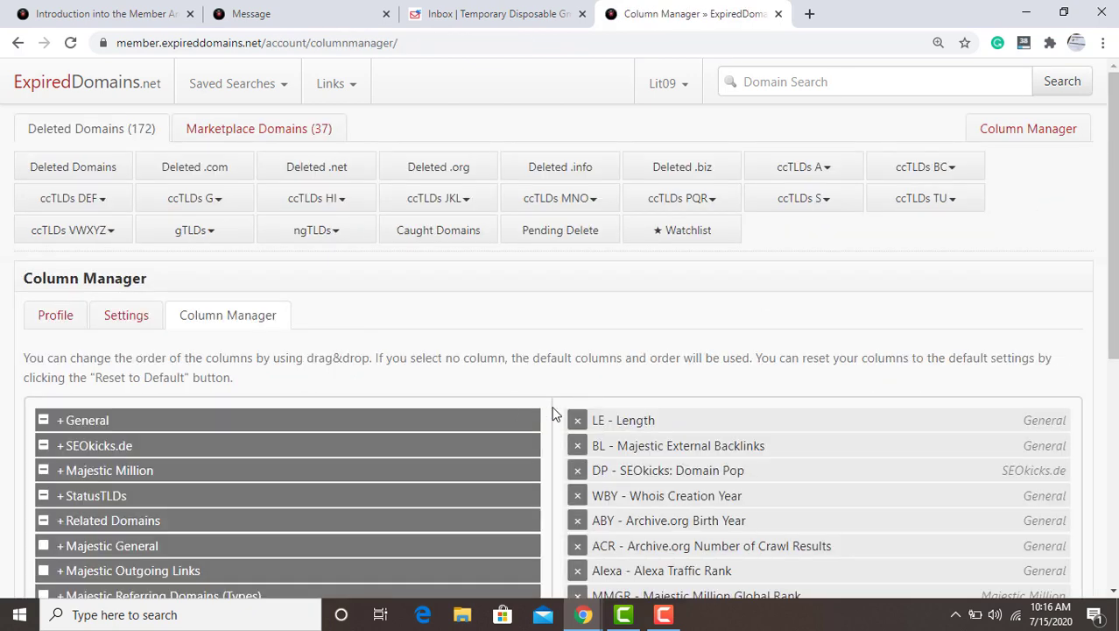
scroll(553, 413, down, 3)
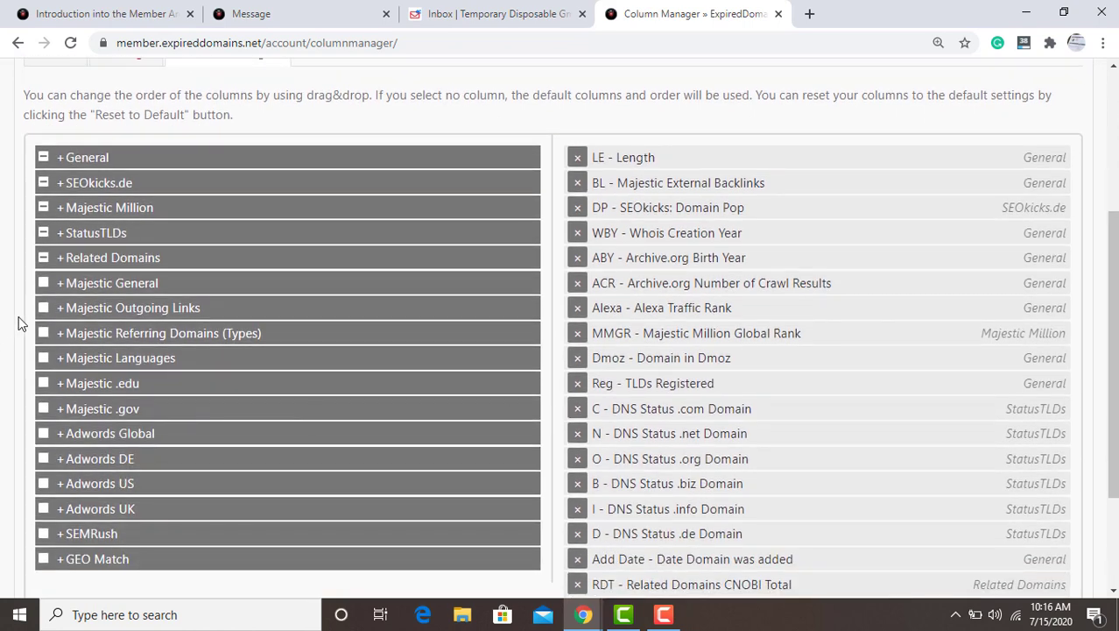
click(61, 285)
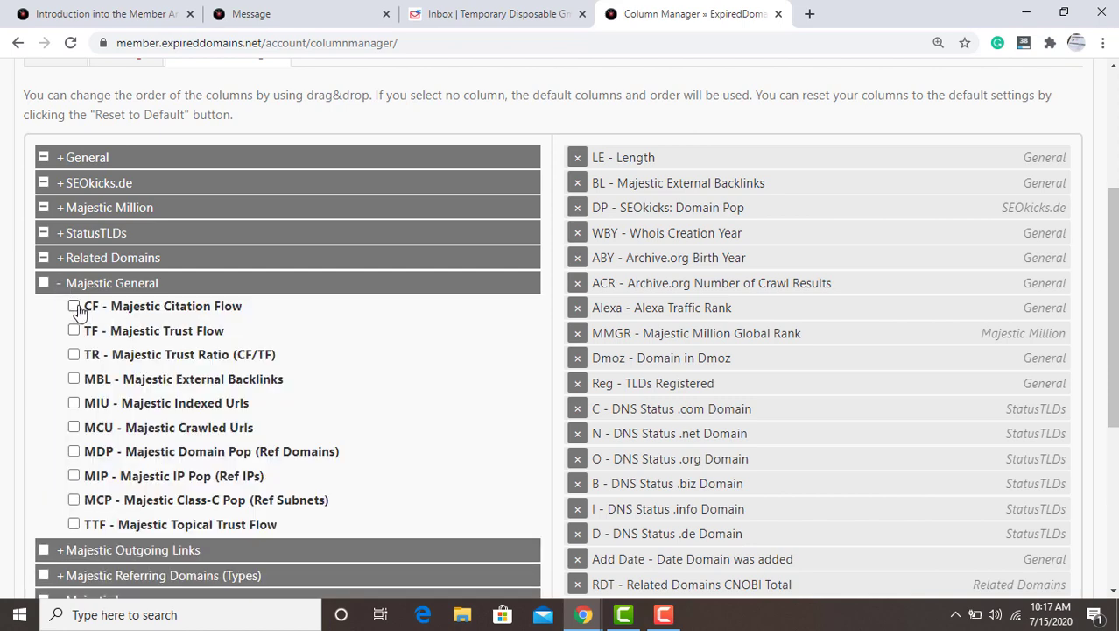
click(75, 306)
click(74, 330)
scroll(346, 552, down, 5)
click(201, 526)
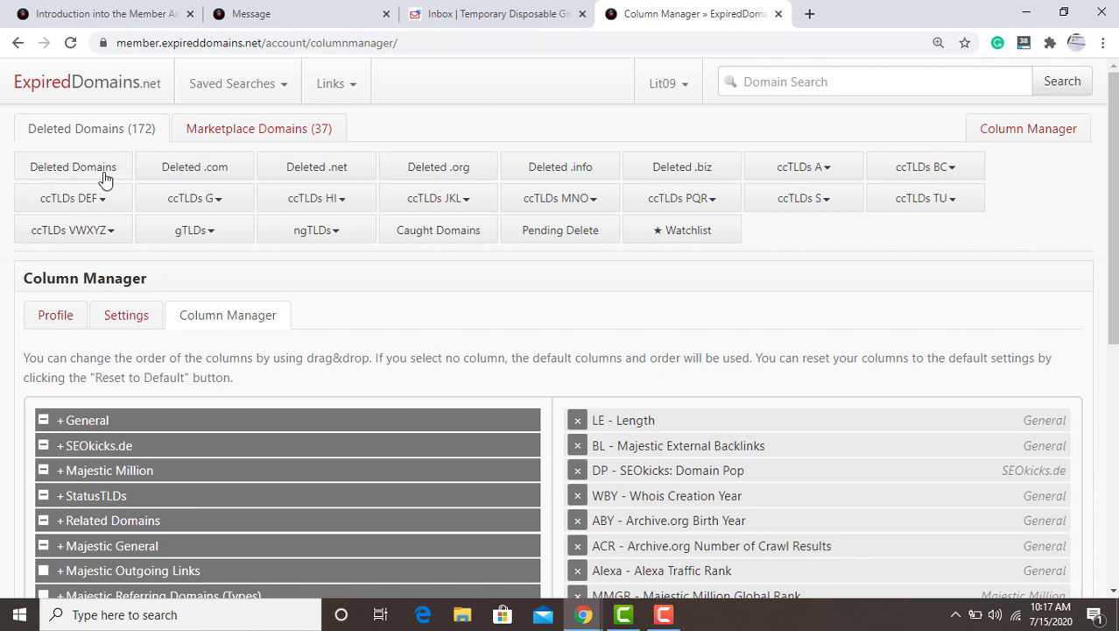
- Open the Deleted Domains list of all extensions and show its filter area
key(ctrl+plus)
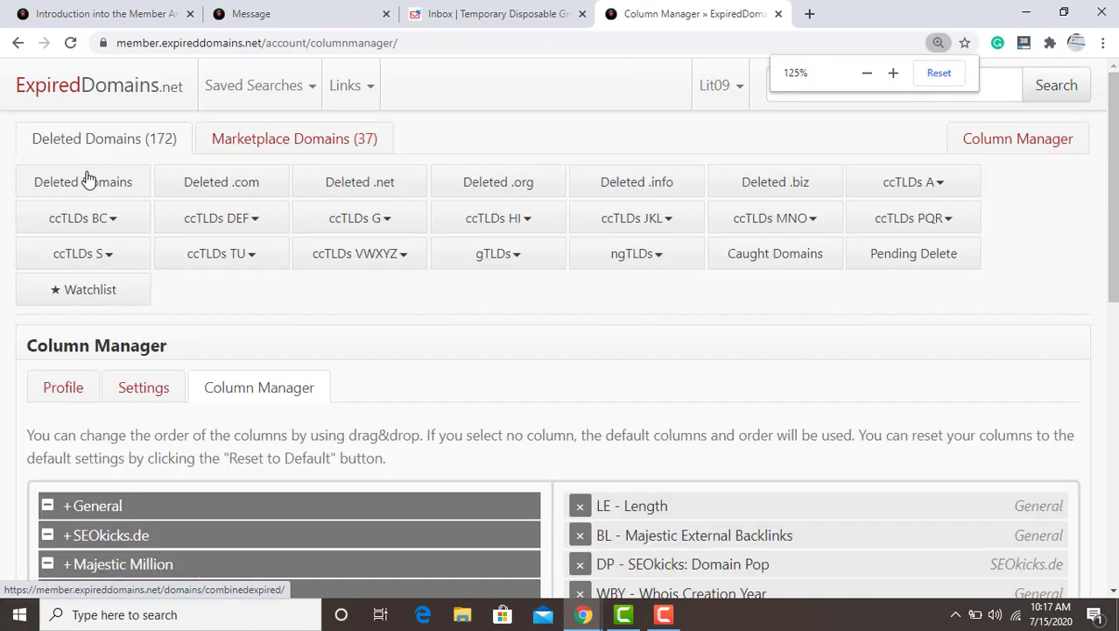
ctrl+click(95, 184)
key(ctrl+minus)
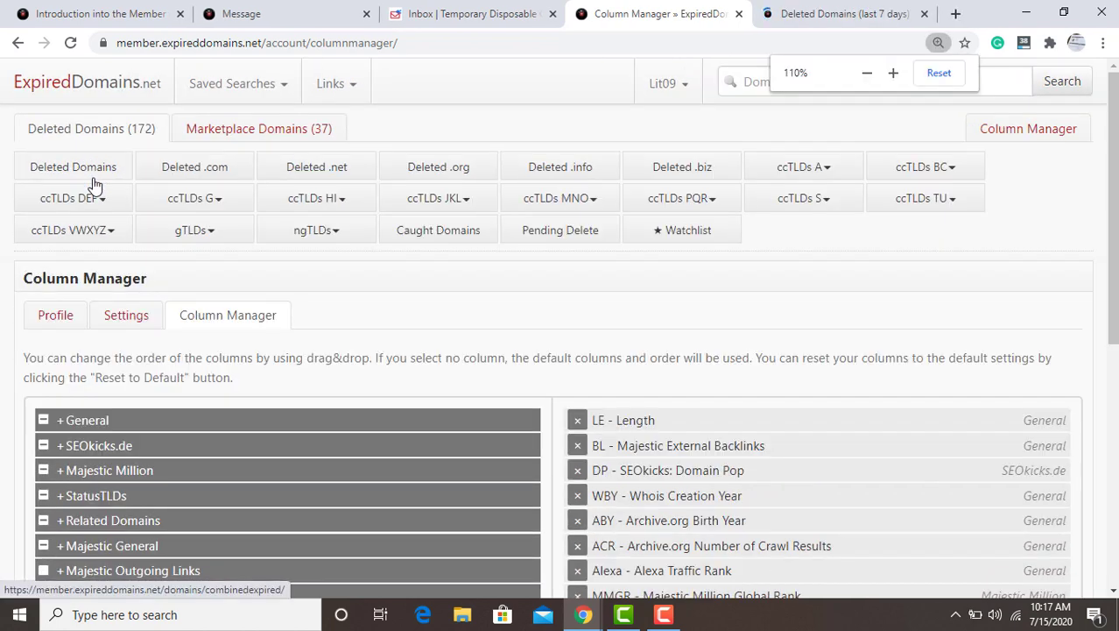
key(ctrl+minus)
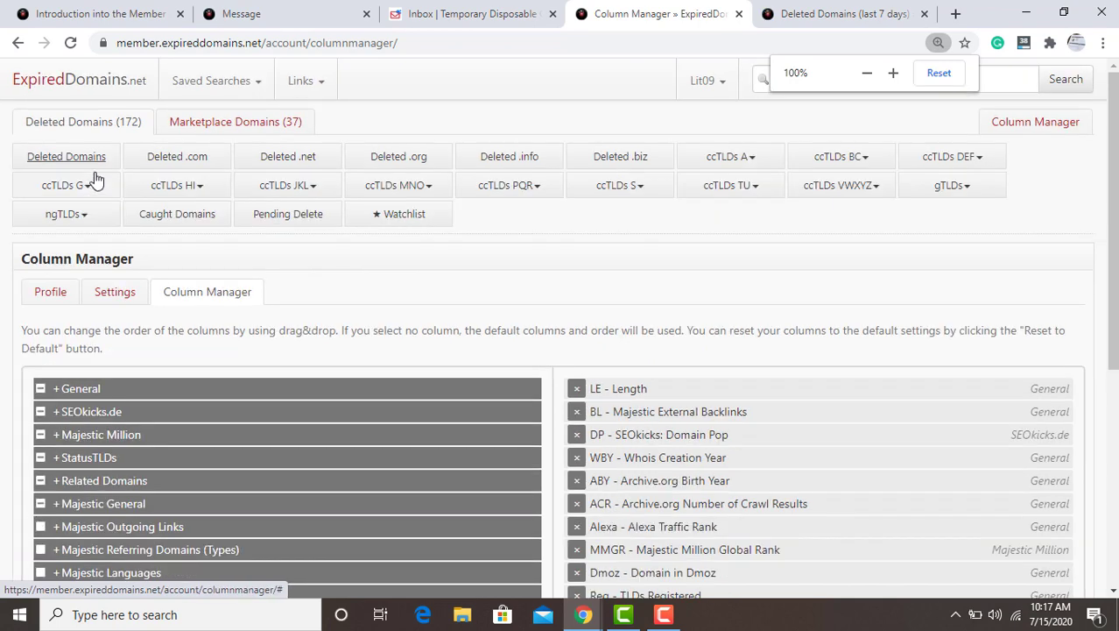
click(66, 157)
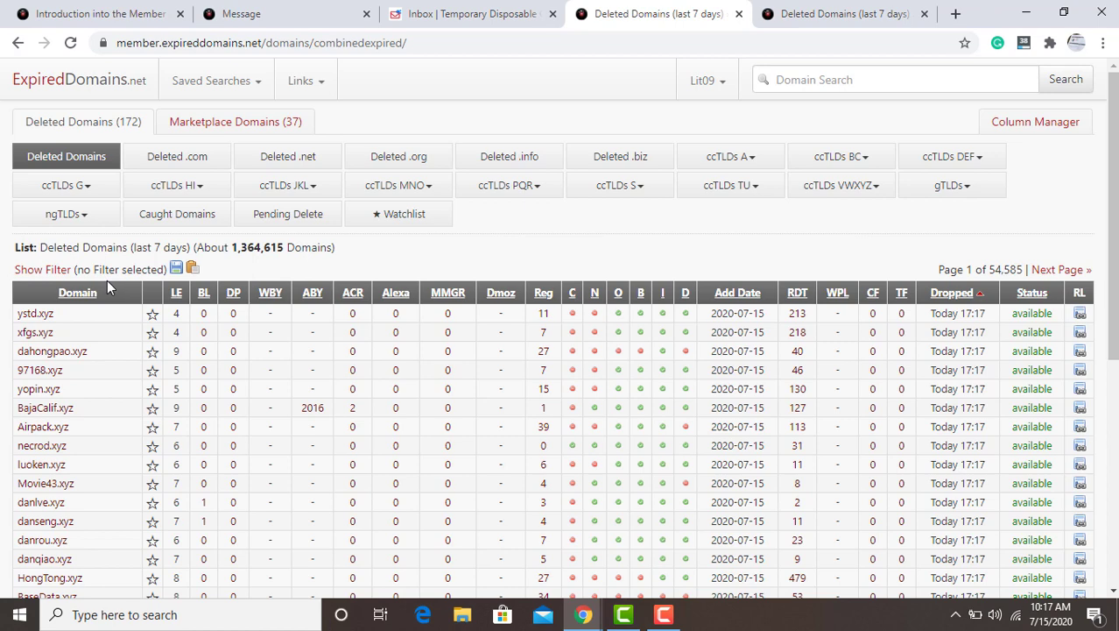
click(54, 272)
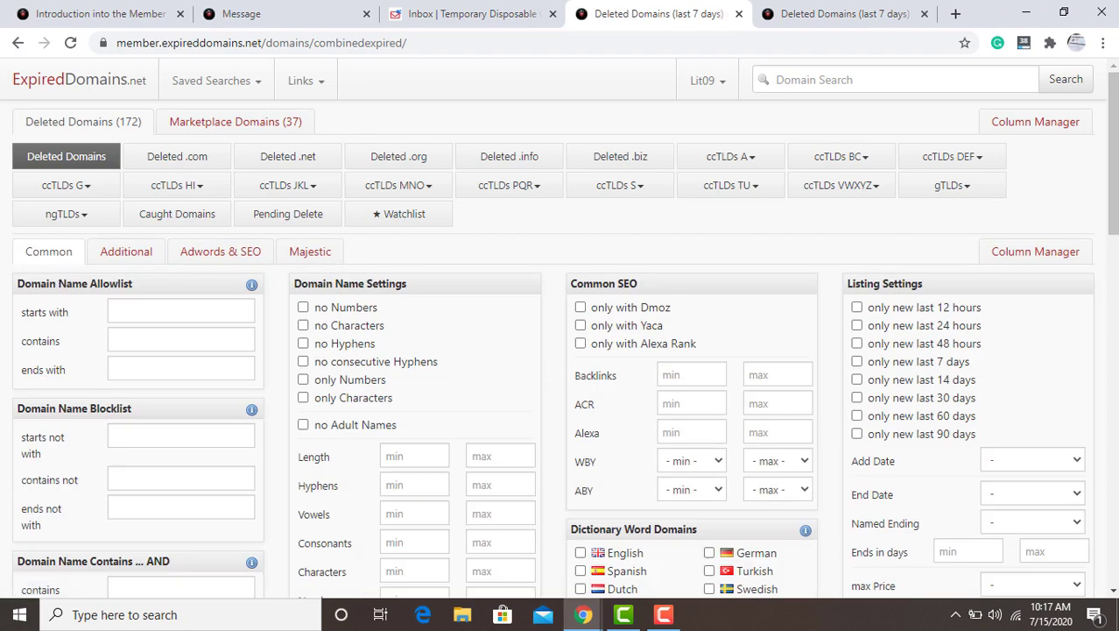
- Limit the listing to only available domains and set 50 domains per page
scroll(52, 277, down, 5)
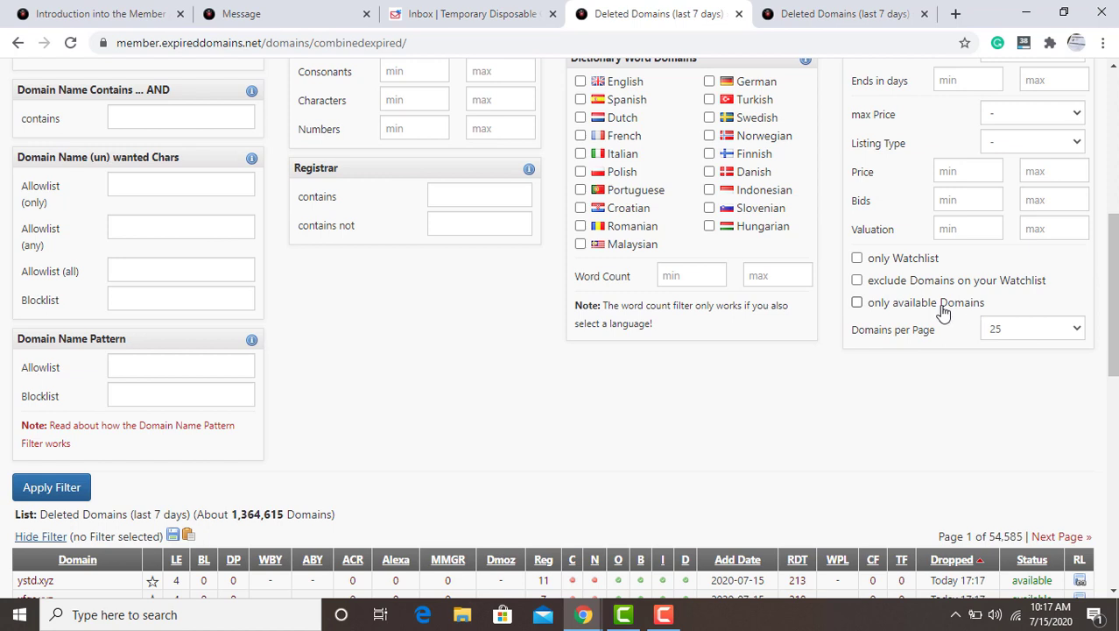
click(857, 302)
click(1026, 328)
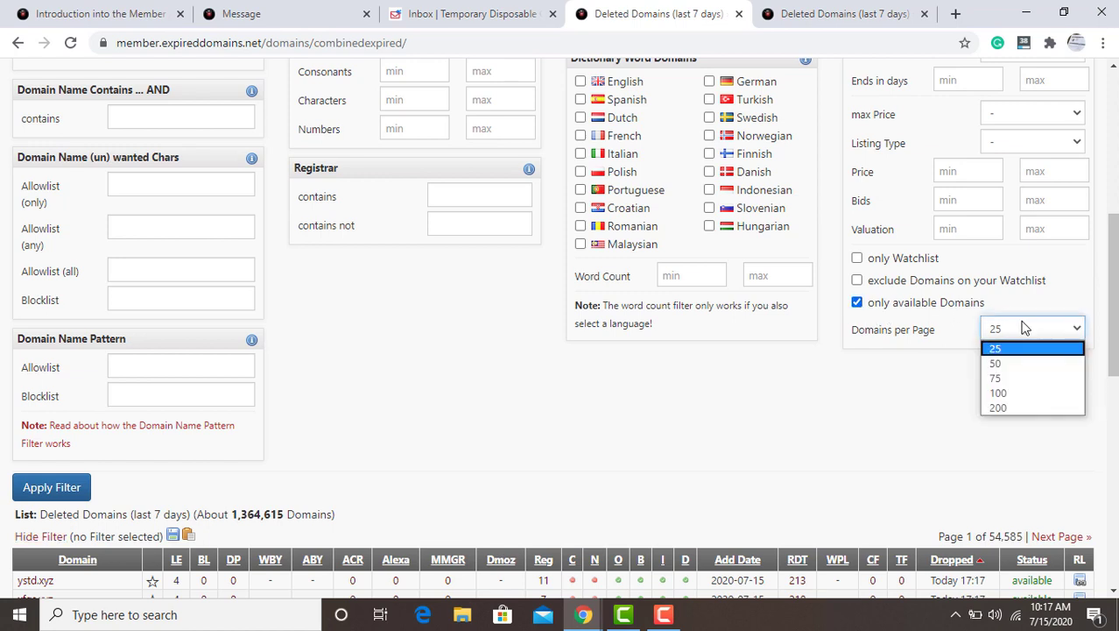
click(1030, 367)
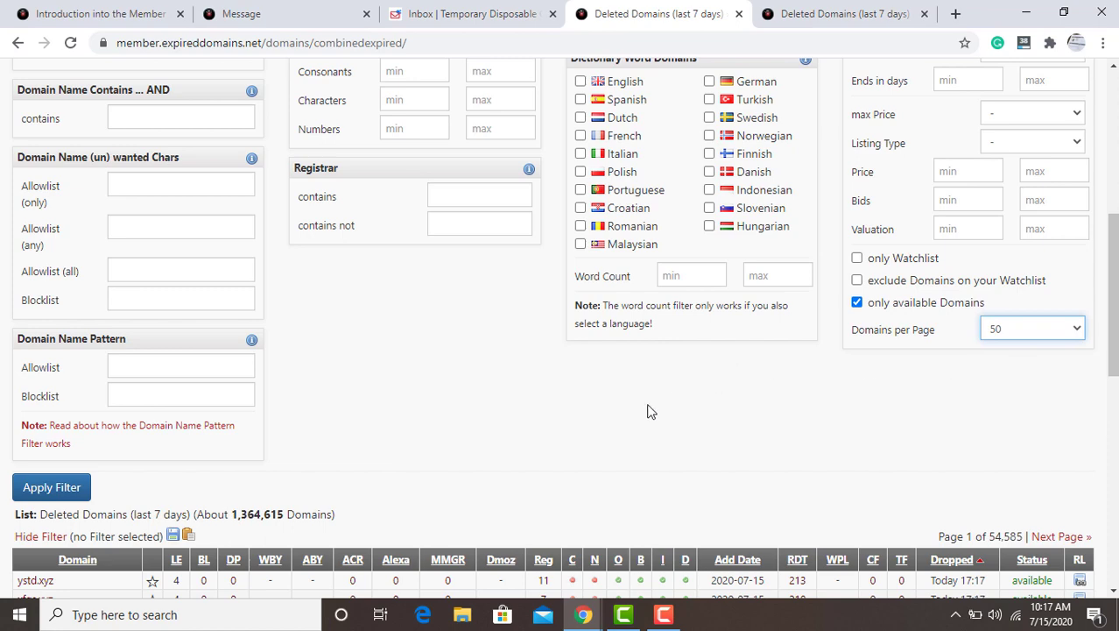
- Restrict the filter to English dictionary word domains and exclude names containing numbers
scroll(648, 412, up, 3)
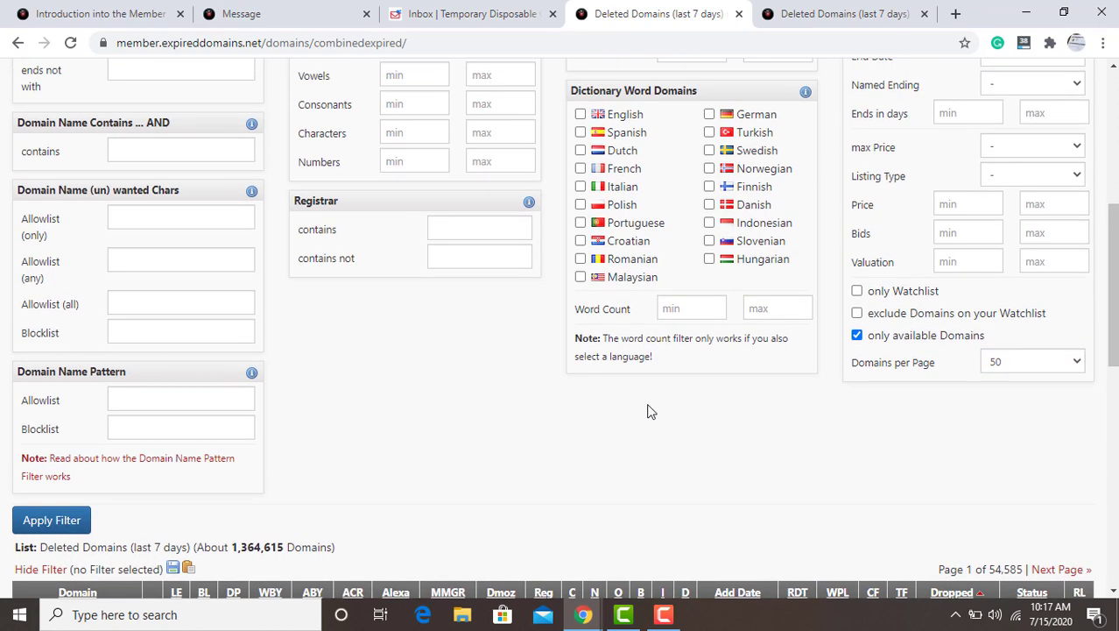
click(580, 213)
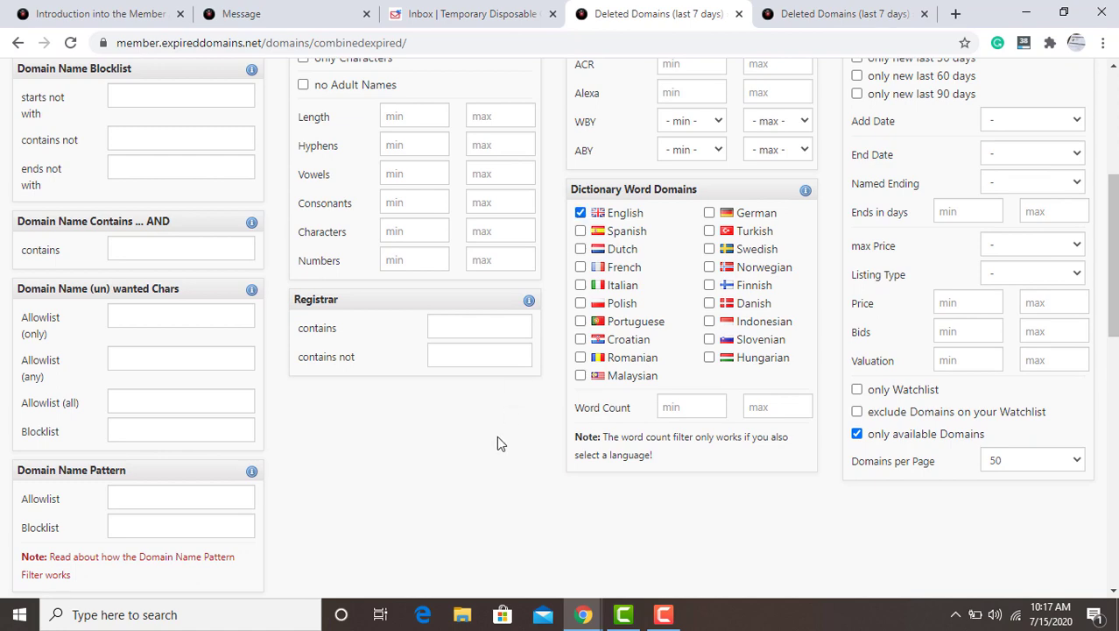
scroll(497, 436, up, 1)
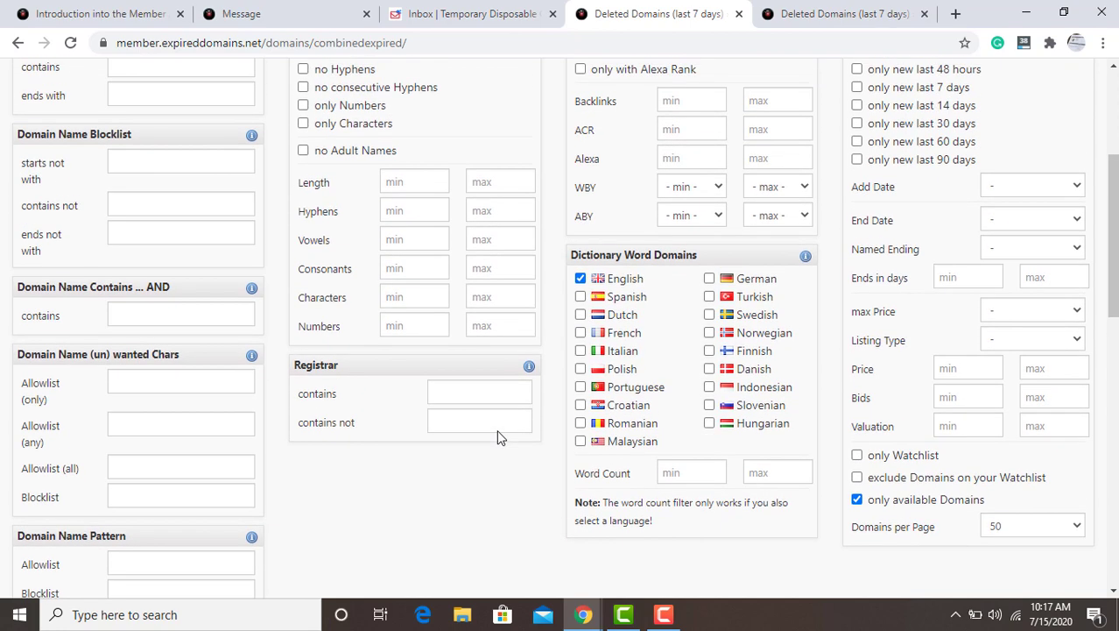
scroll(497, 436, up, 3)
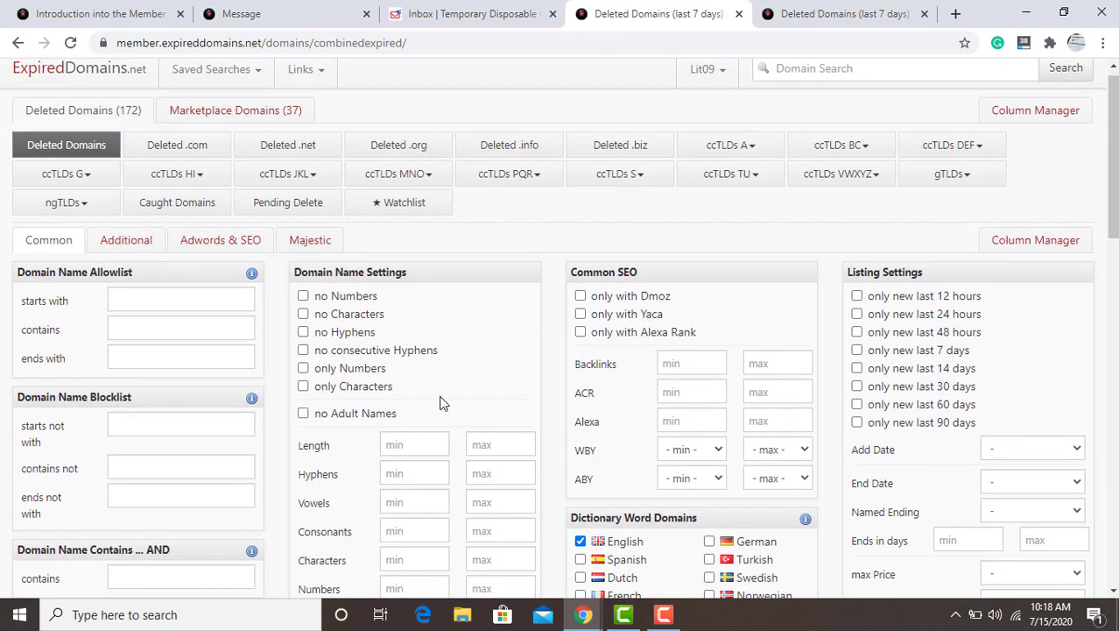
click(304, 297)
- Select com, net and org as the original gTLDs in the additional filters
click(128, 250)
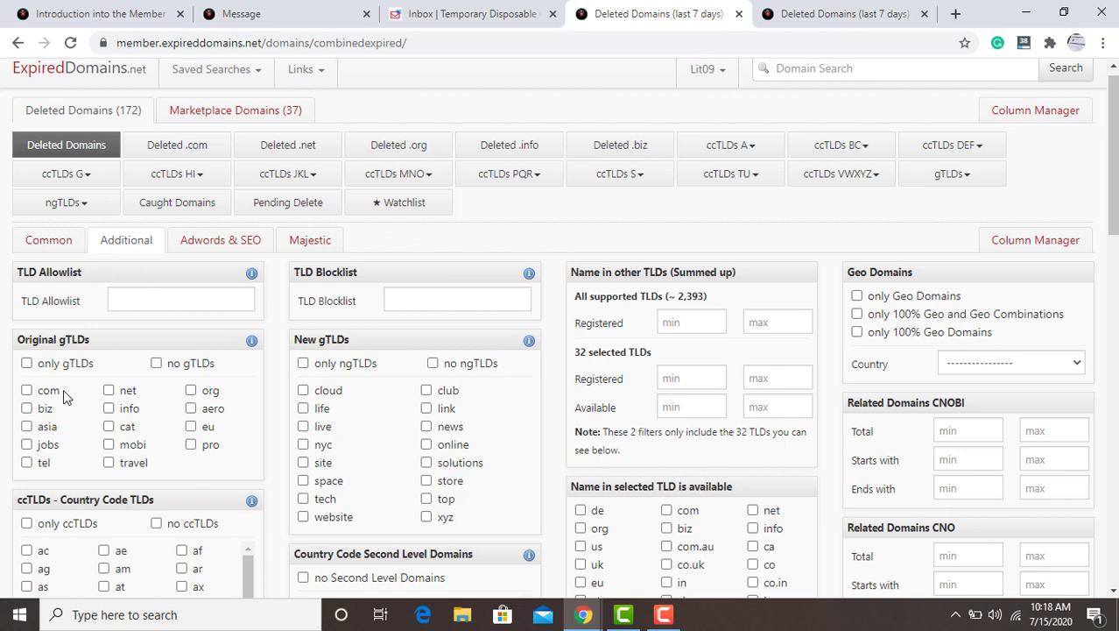
click(36, 396)
click(109, 391)
click(191, 391)
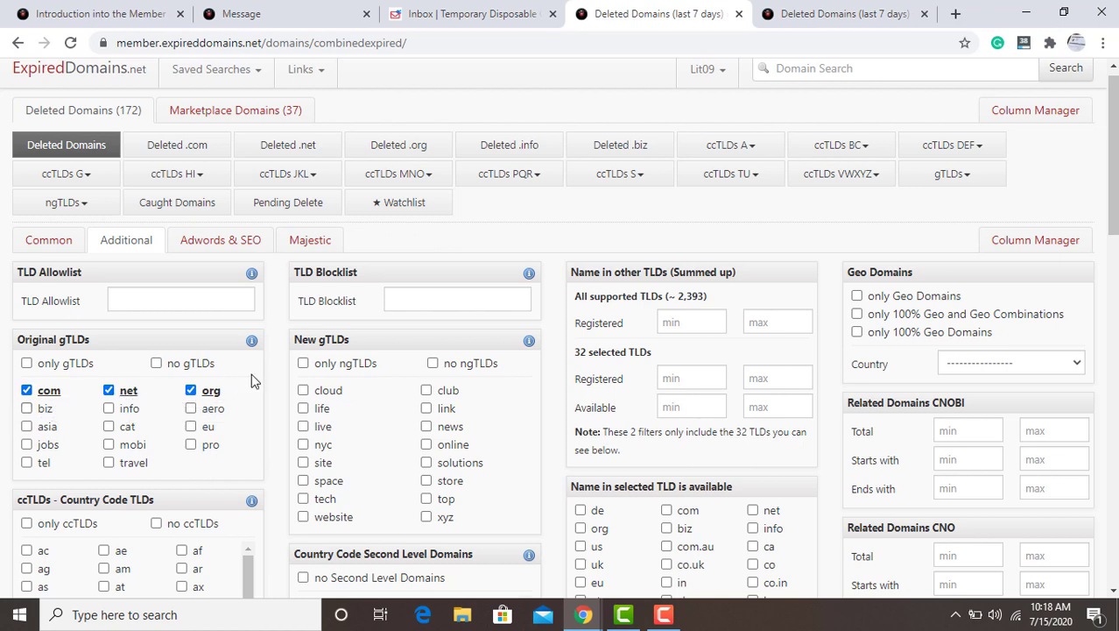
- Set the minimum Majestic Citation Flow and the minimum Trust Flow to 10 each
click(299, 243)
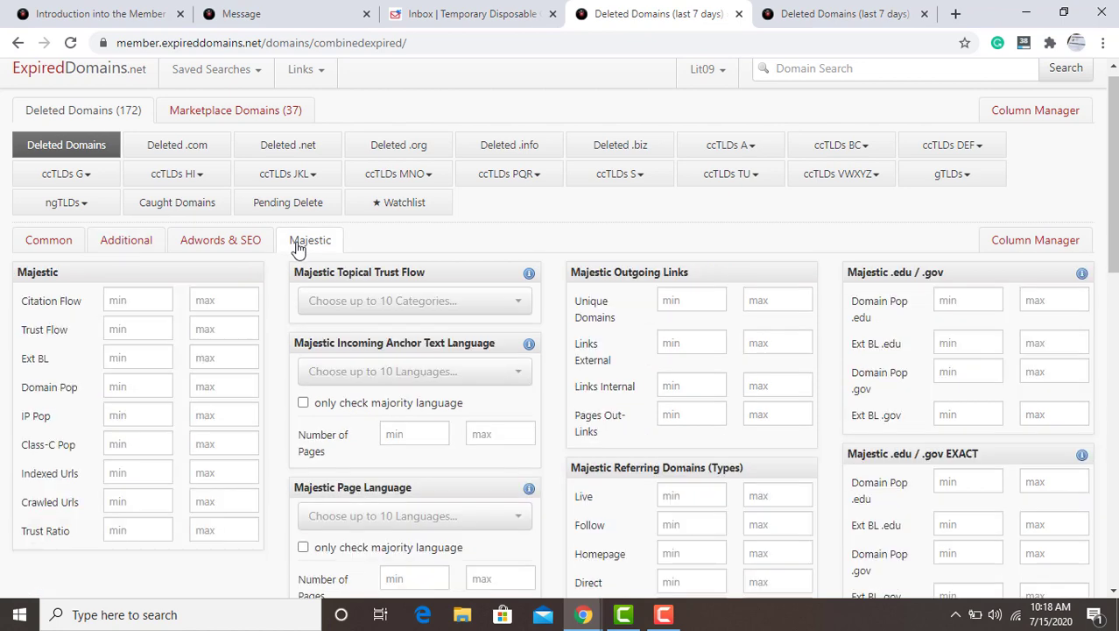
click(144, 299)
text(10)
click(142, 327)
text(10)
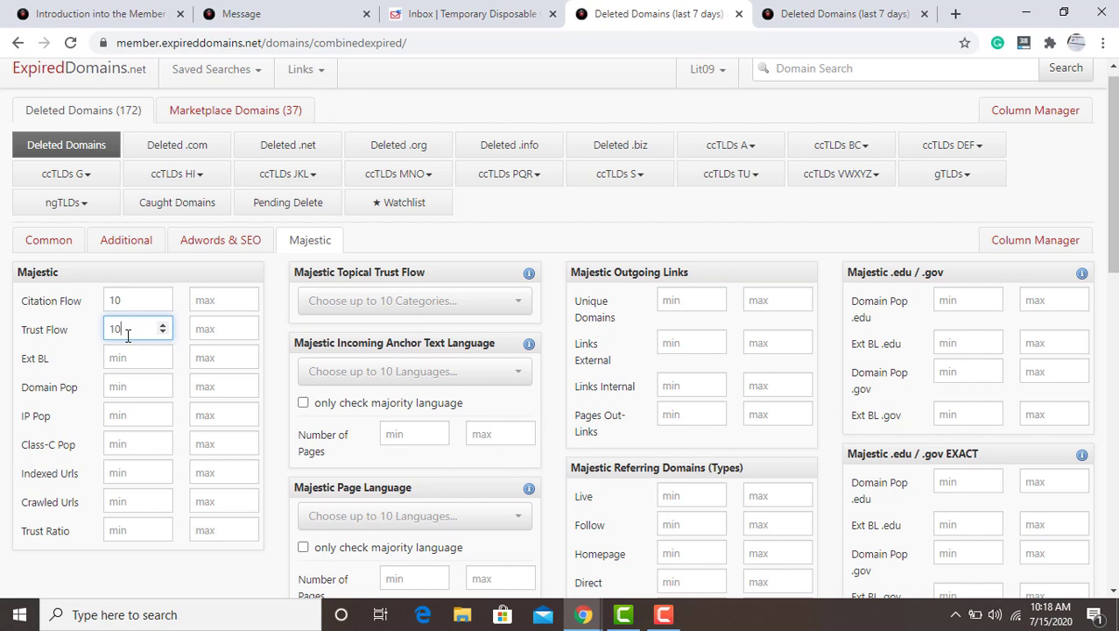
click(277, 353)
scroll(276, 353, down, 2)
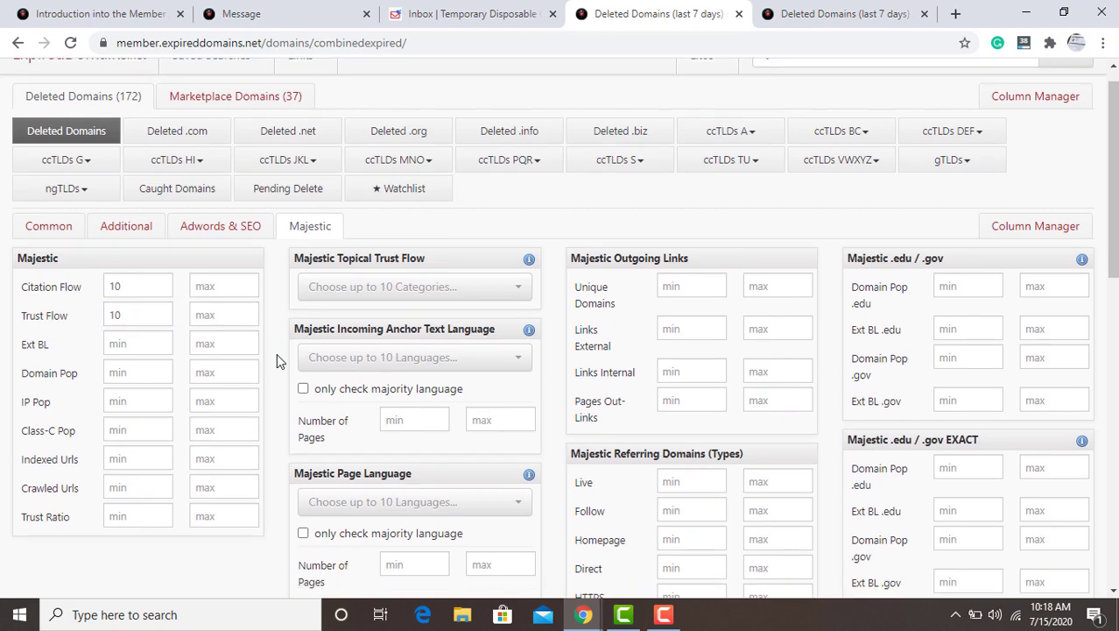
- Apply the configured filter to the deleted domains list and copy the domain name ProAnimals.org from the results
scroll(277, 353, down, 3)
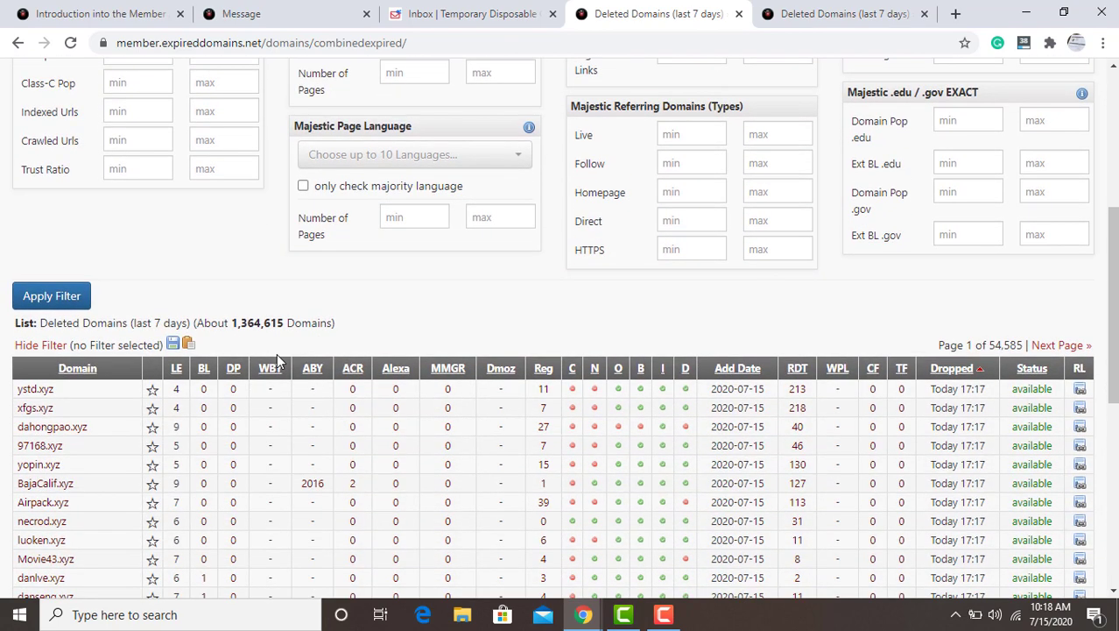
click(66, 297)
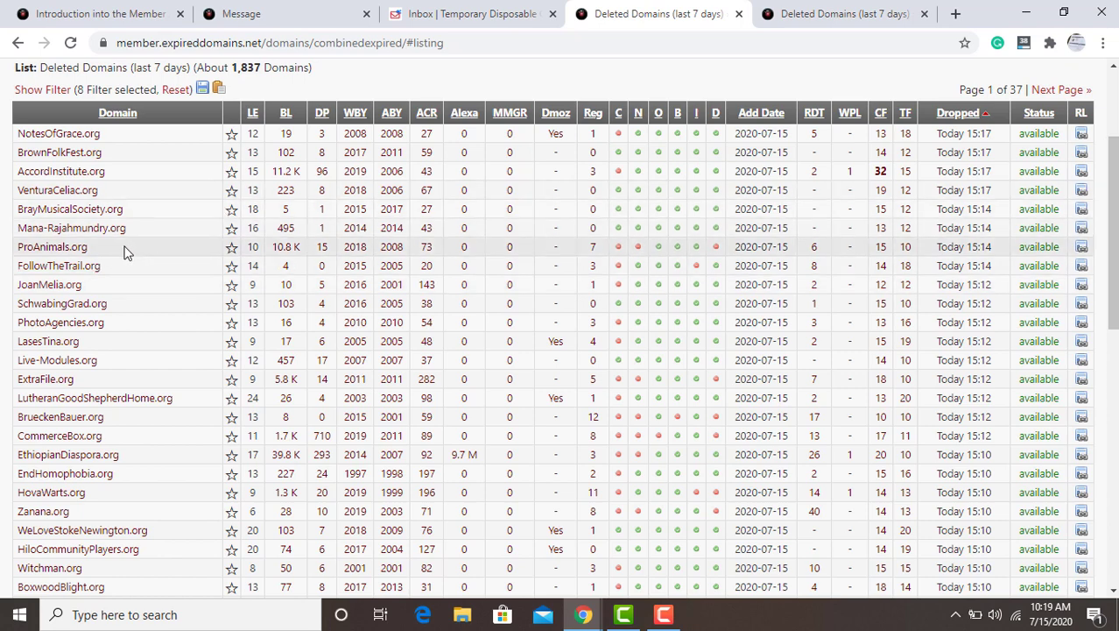
drag(92, 248, 18, 252)
key(ctrl+c)
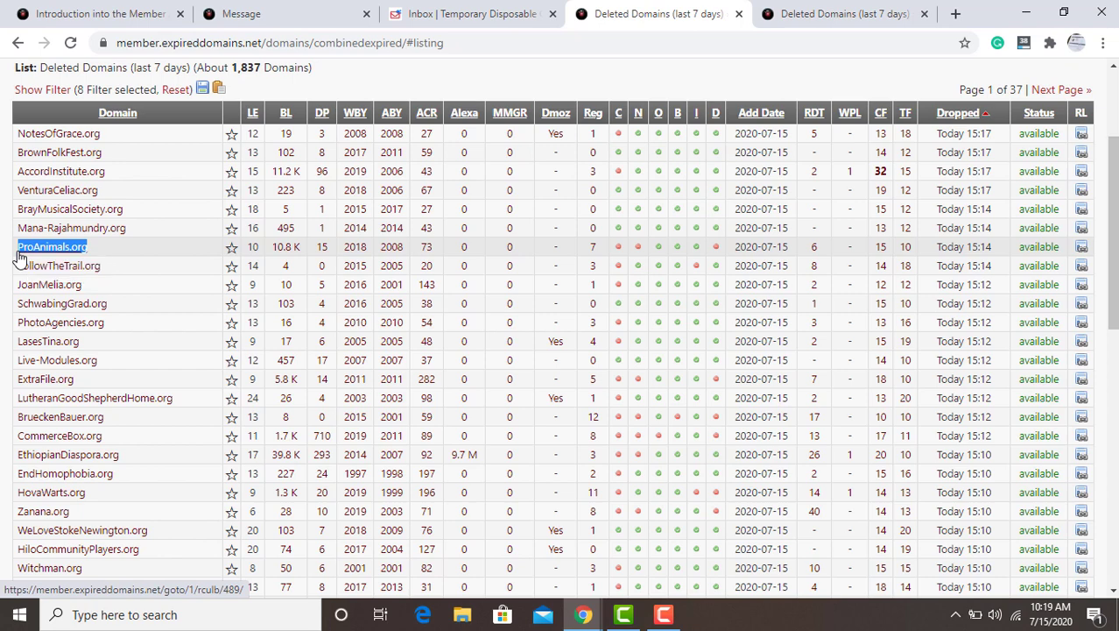
right_click(78, 250)
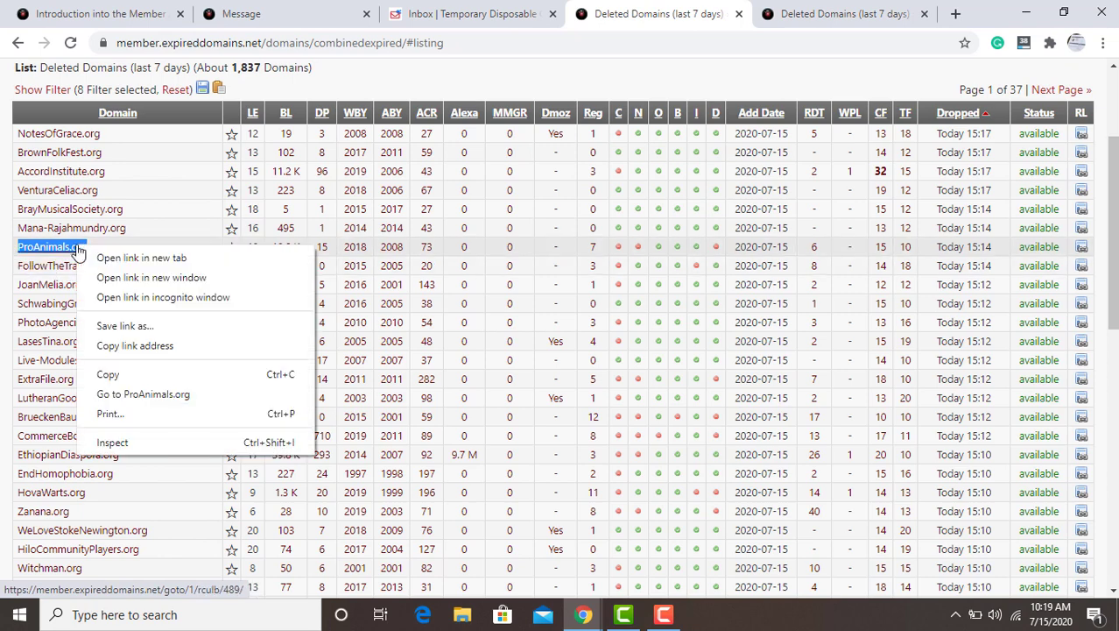
click(182, 239)
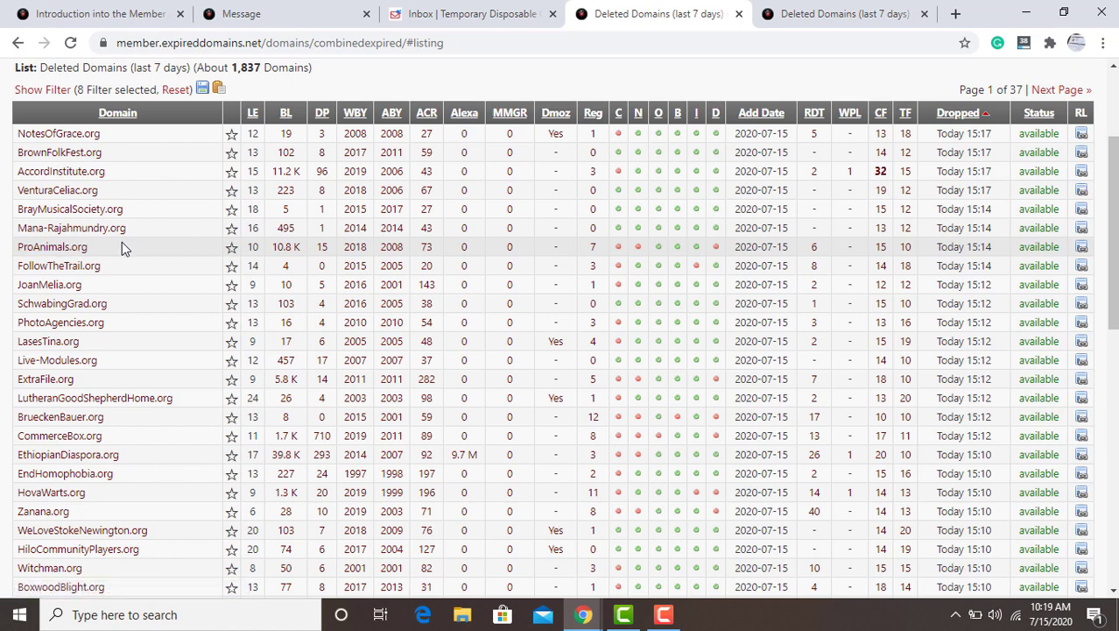
- Open the Namecheap registration results for ProAnimals.org and close the duplicate Deleted Domains tab
click(71, 252)
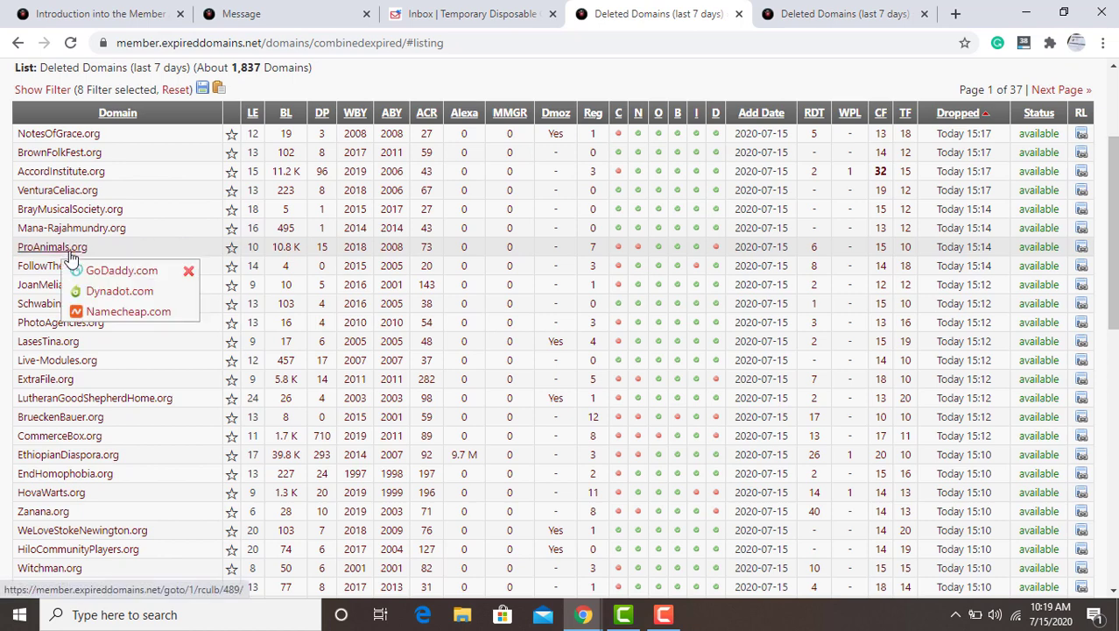
click(128, 314)
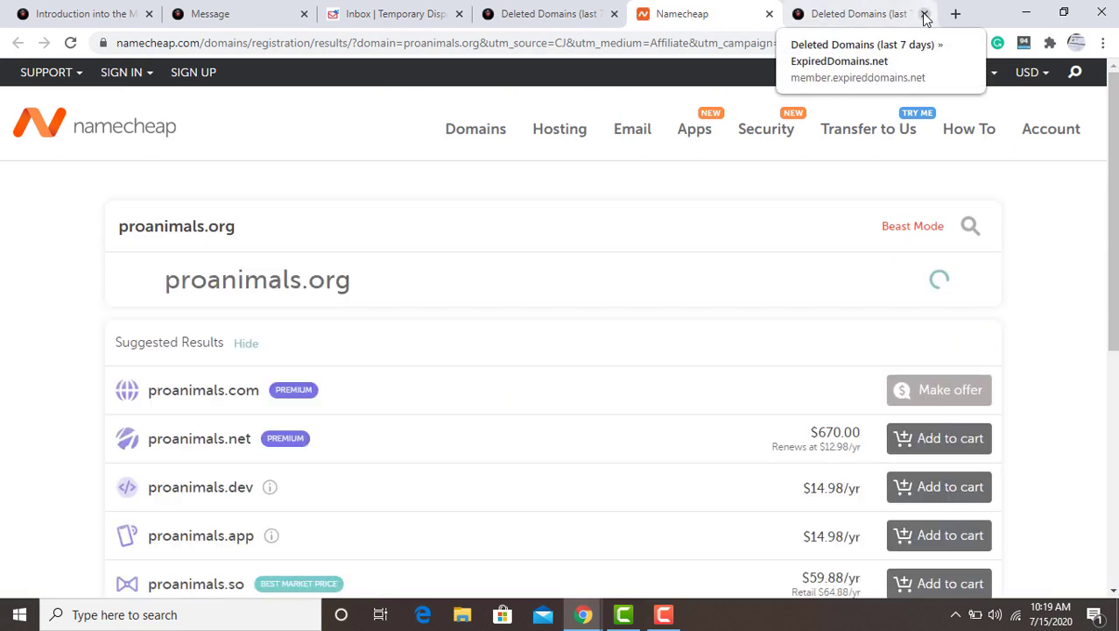
click(926, 14)
- Open Moz Pro in a new browser tab and go to its Link Research tool
click(955, 14)
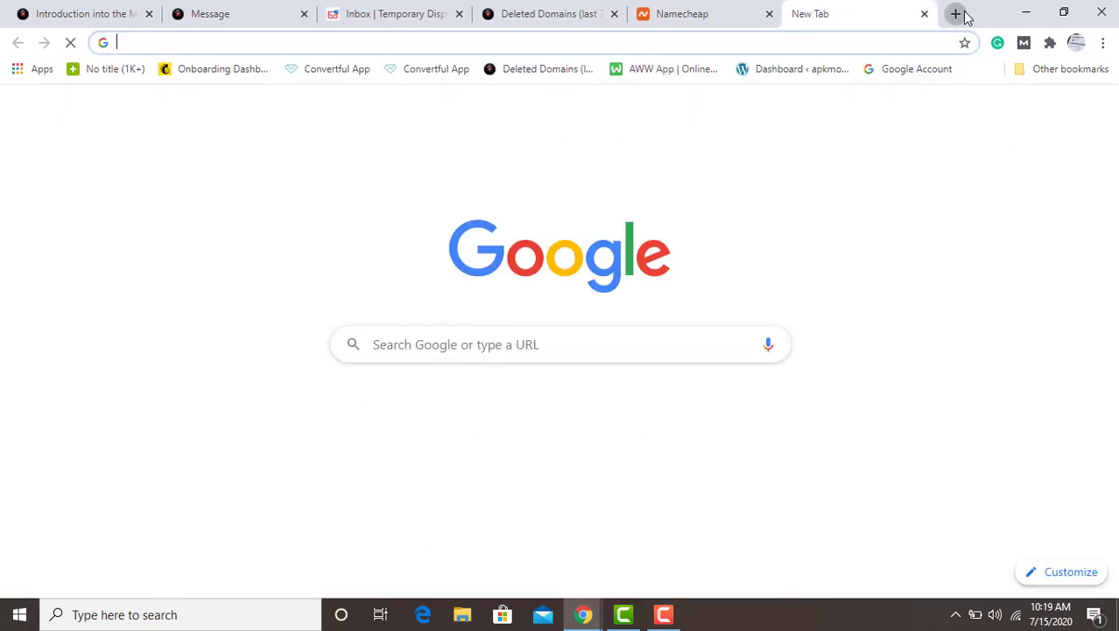
click(870, 44)
text(m)
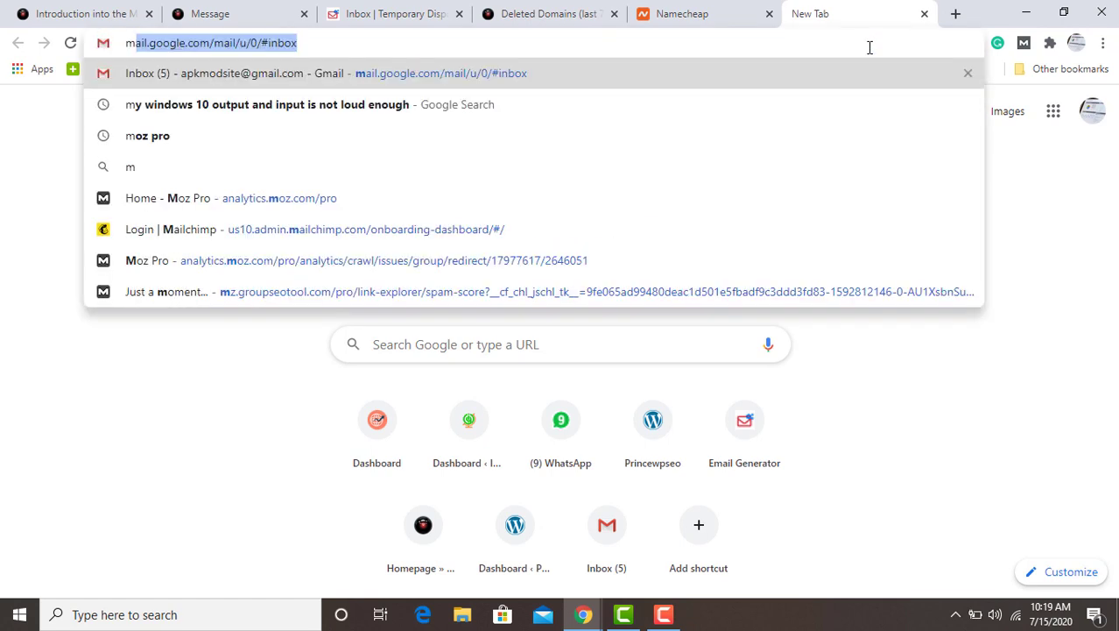
text(oz)
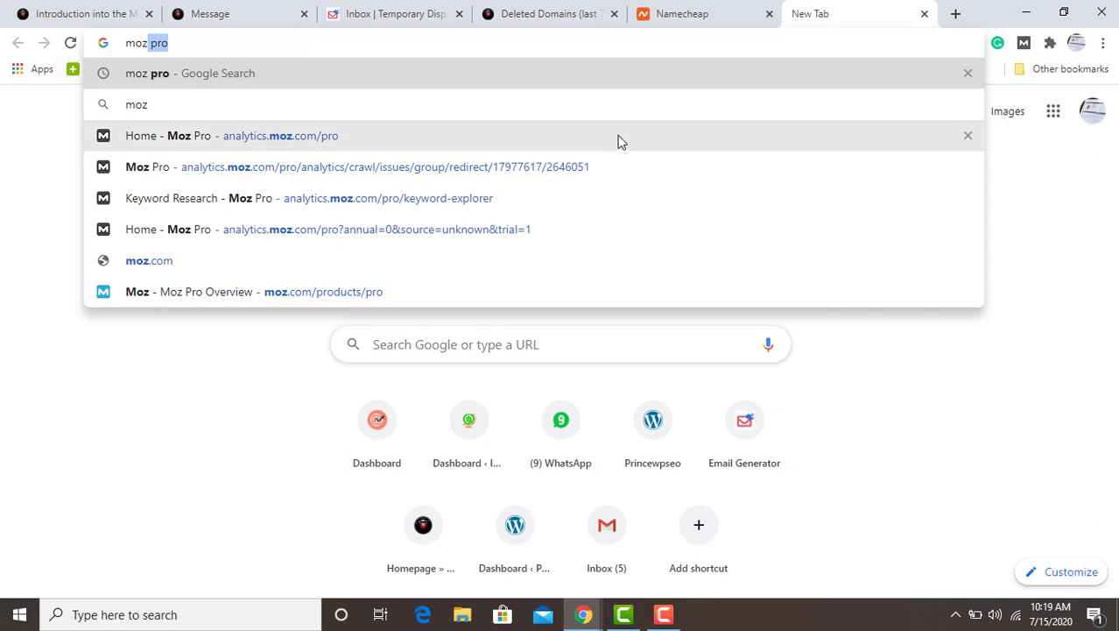
click(601, 137)
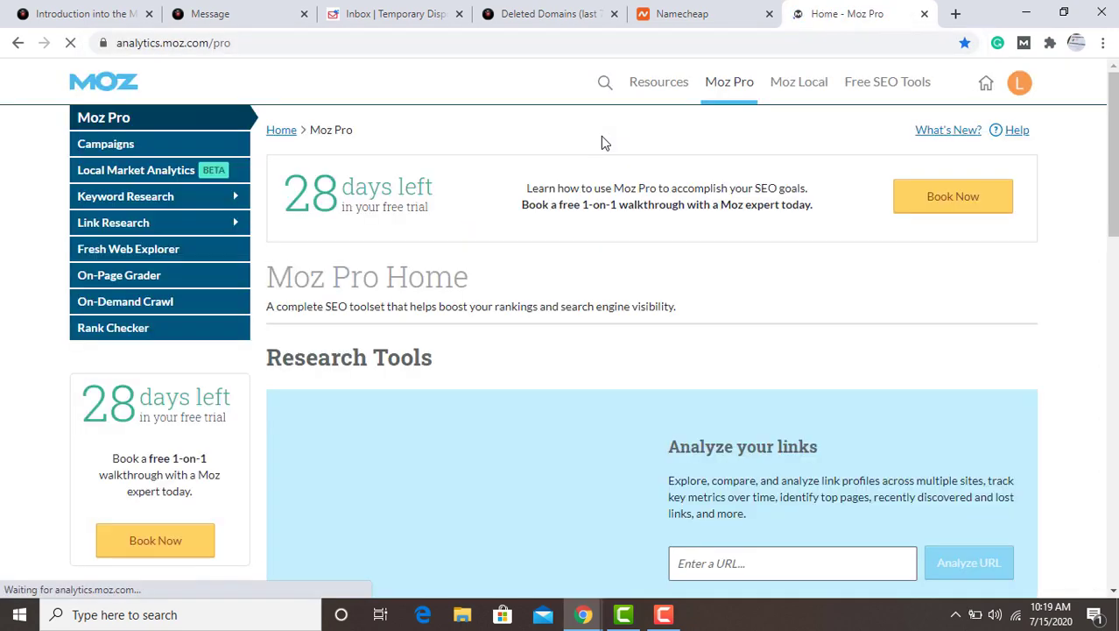
click(122, 226)
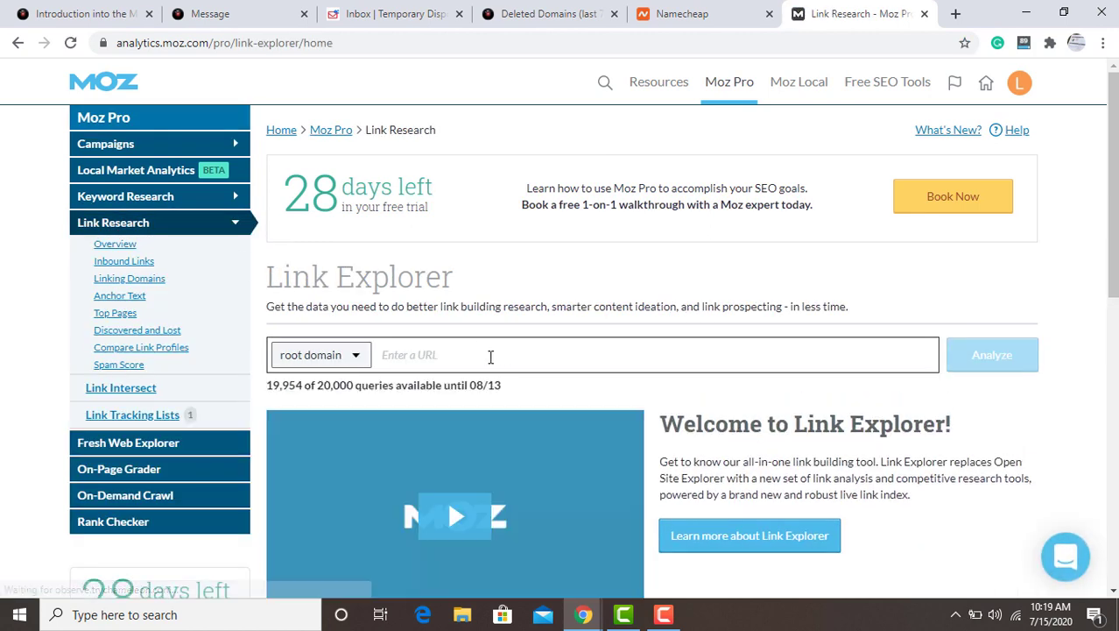
- Analyze the root domain ProAnimals.org in Link Explorer using the copied name
click(490, 356)
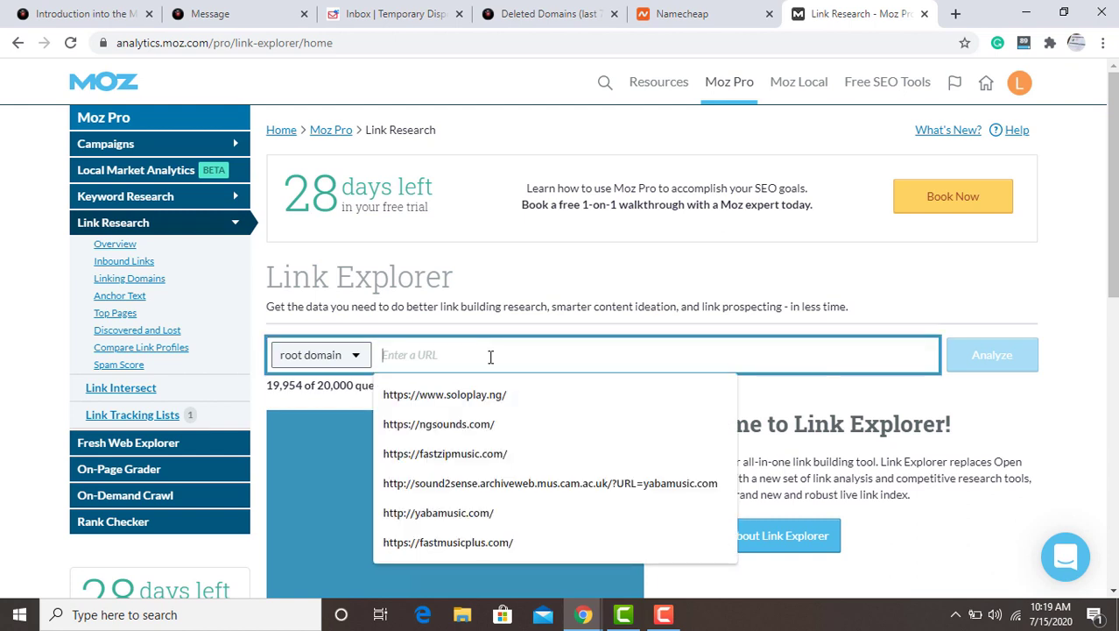
key(ctrl+v)
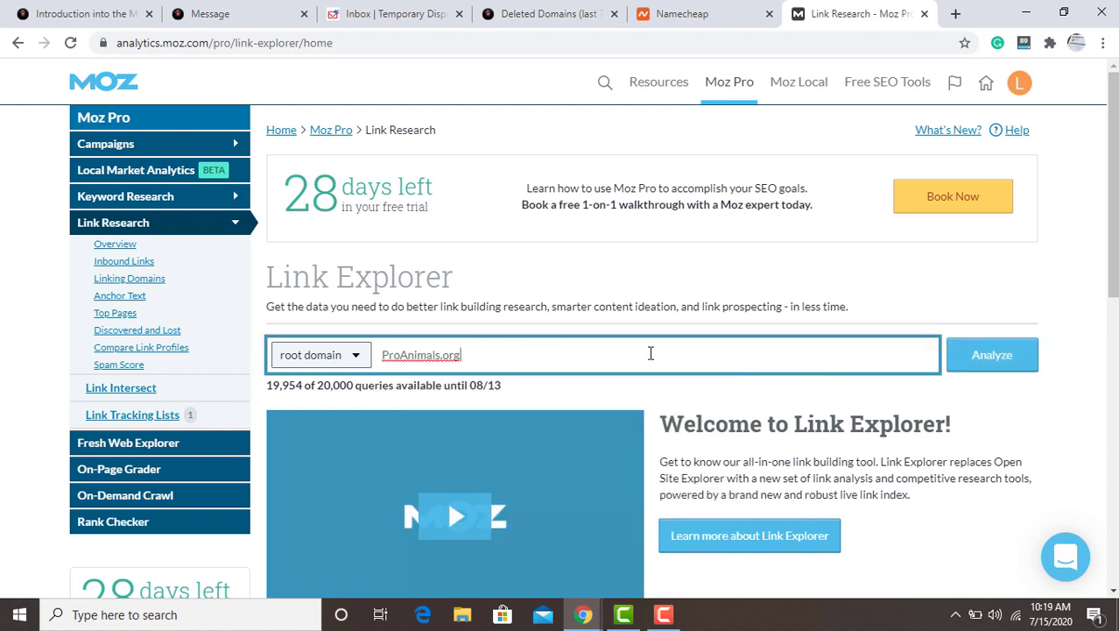
click(972, 359)
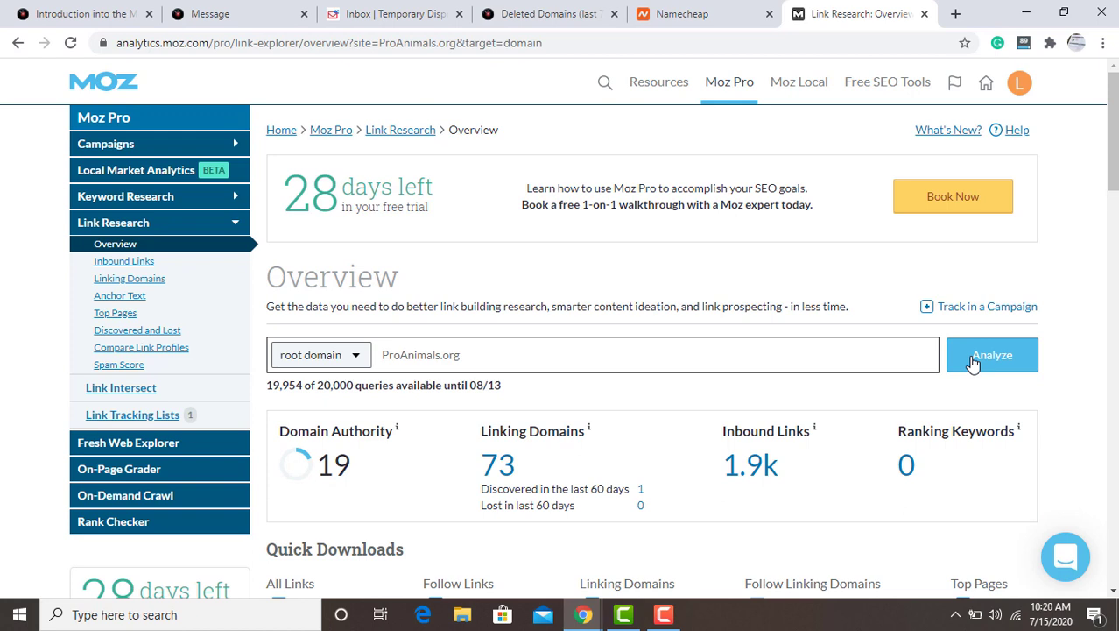
- Examine the list of linking domains for ProAnimals.org, including their authority and spam scores
click(499, 464)
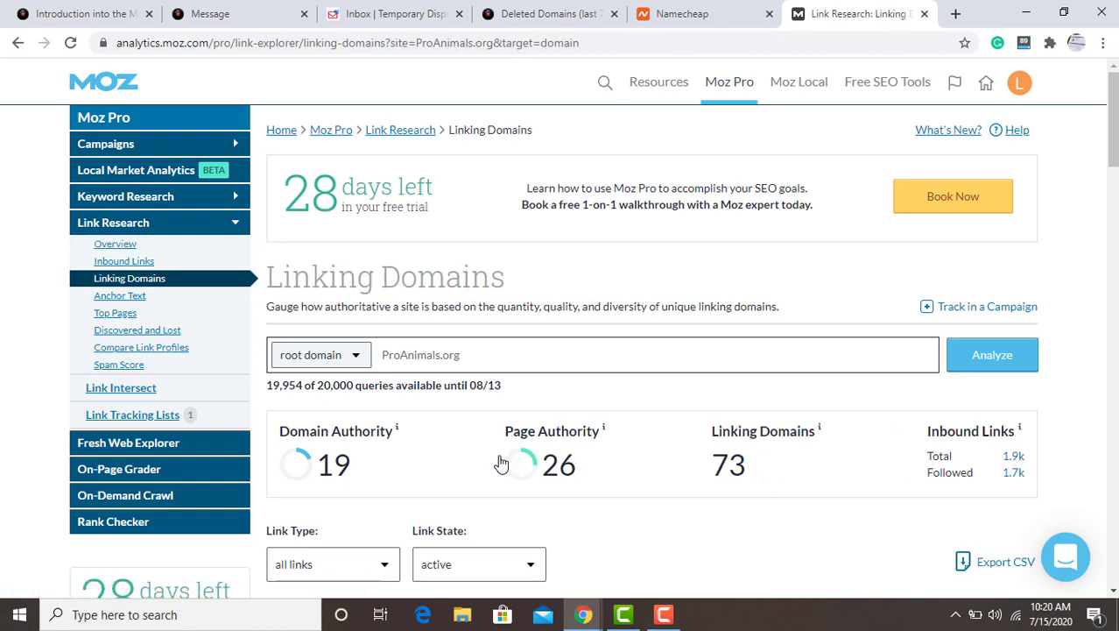
scroll(823, 359, down, 5)
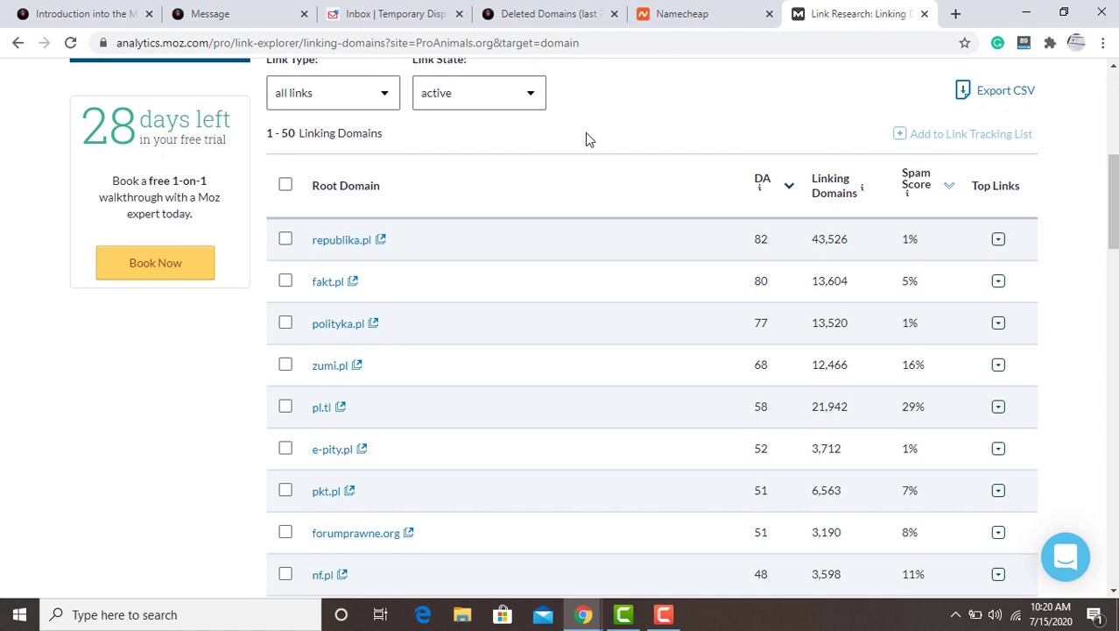
scroll(587, 136, up, 5)
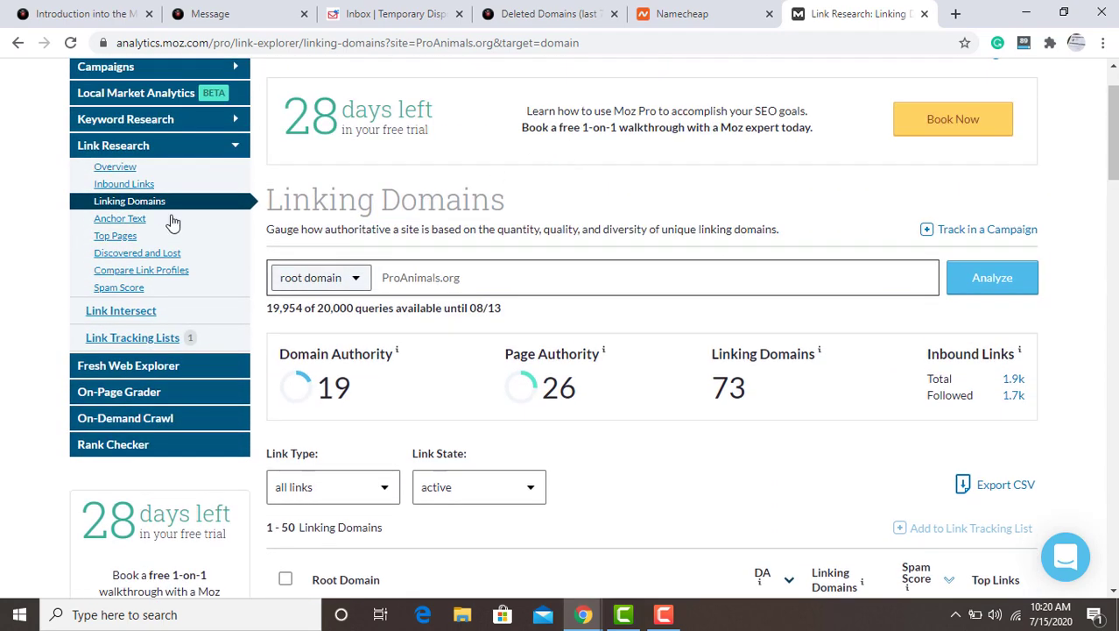
- Review the Spam Score breakdown for ProAnimals.org in Moz and check the domain's availability and price at Namecheap
click(106, 290)
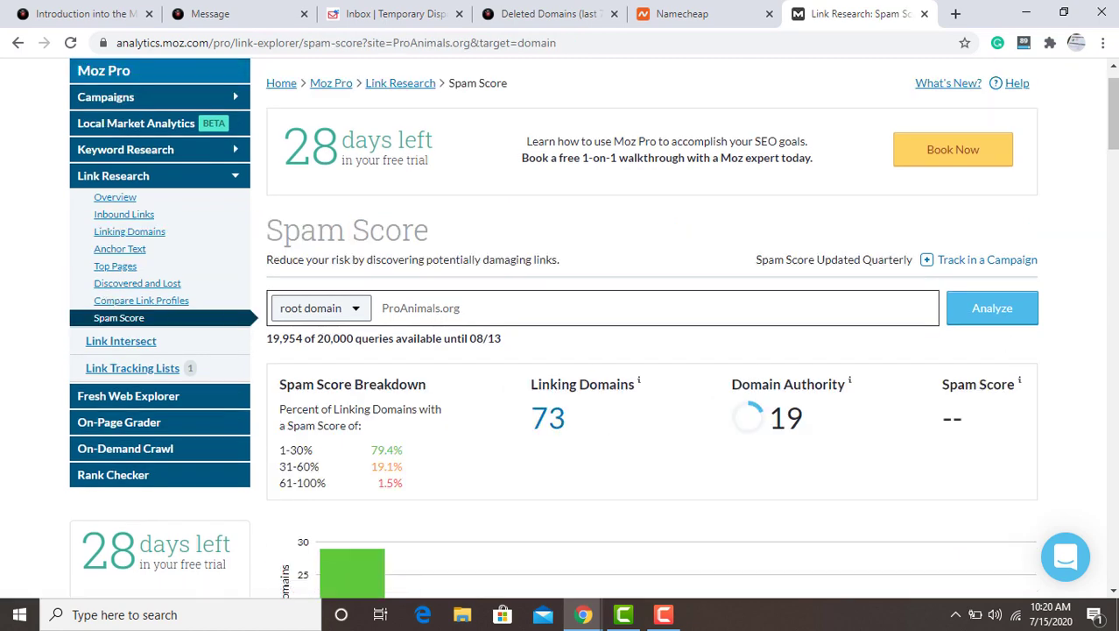
scroll(560, 324, down, 5)
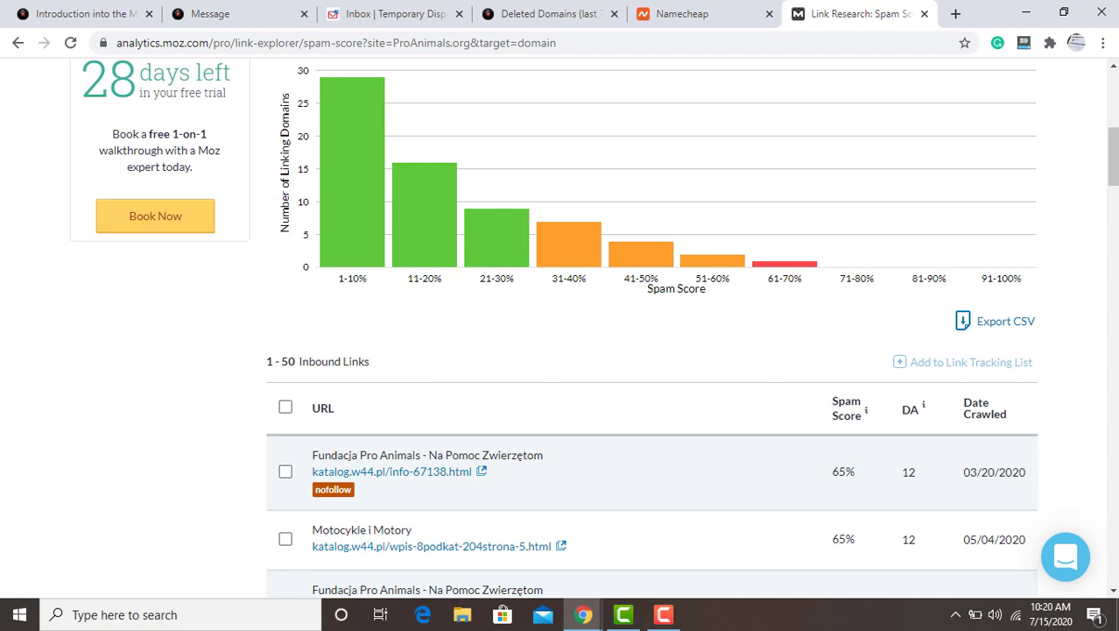
scroll(779, 463, up, 5)
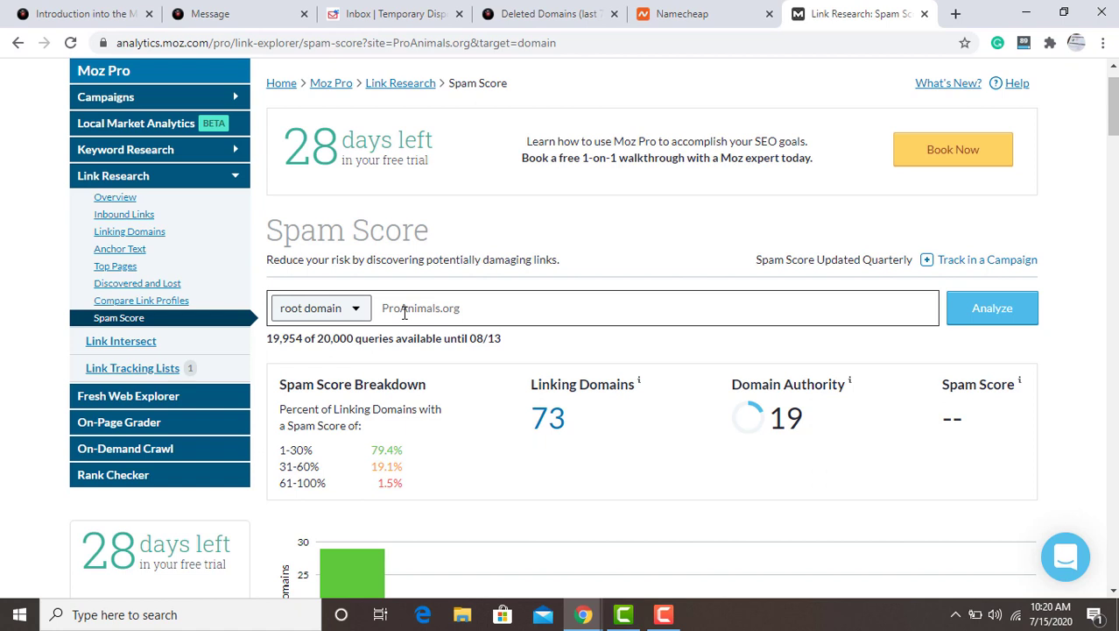
click(633, 14)
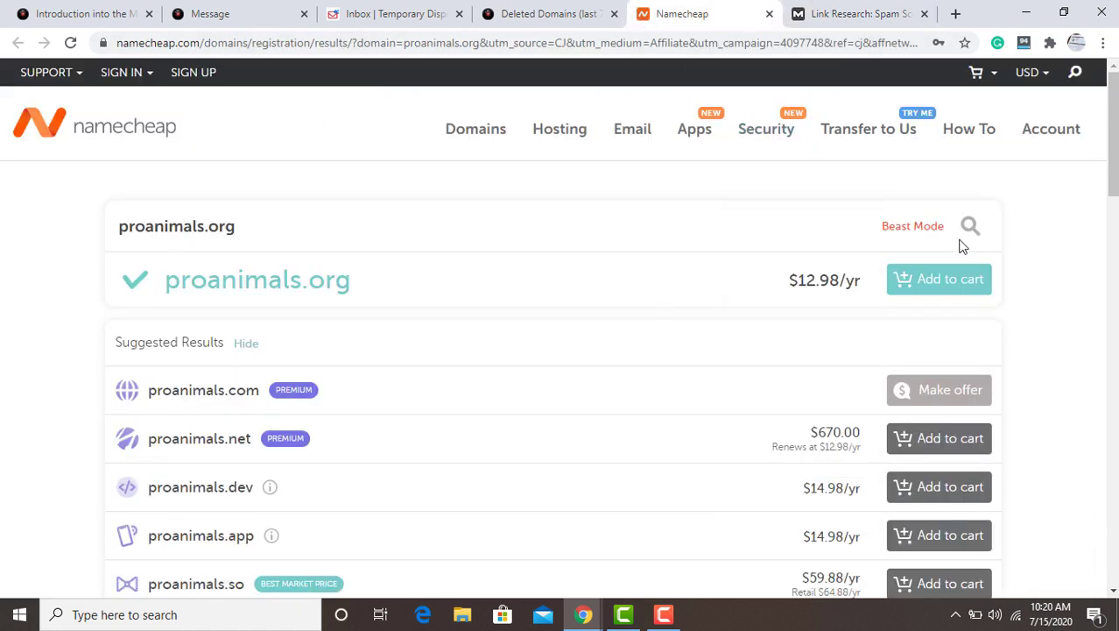
- Search Google for "wayback machine" in a new tab and open the Internet Archive's Wayback Machine page
click(955, 12)
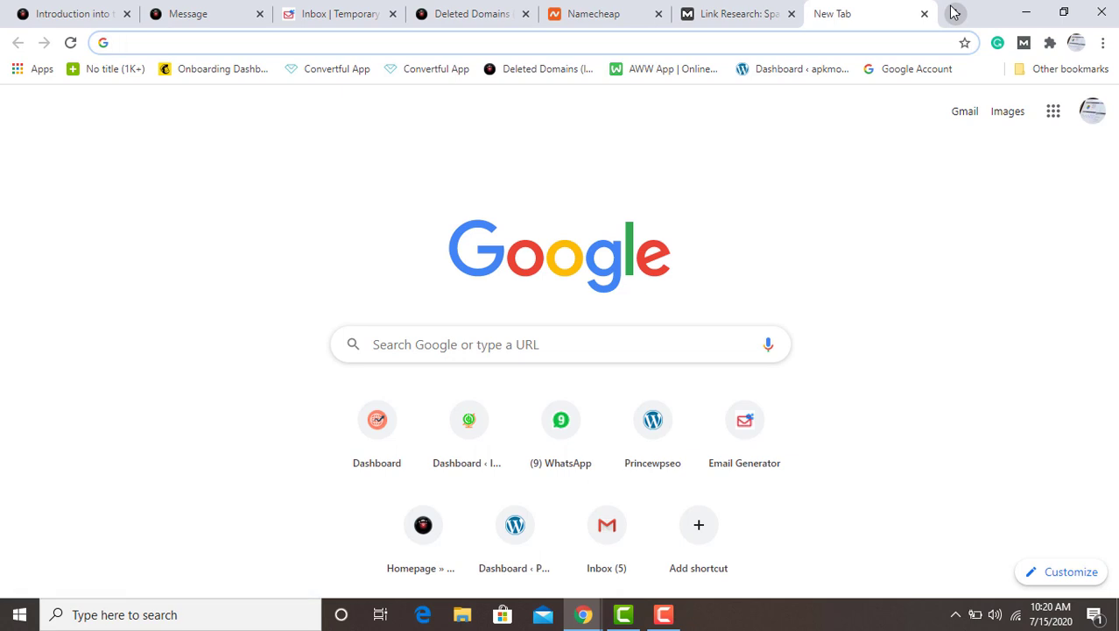
text(w)
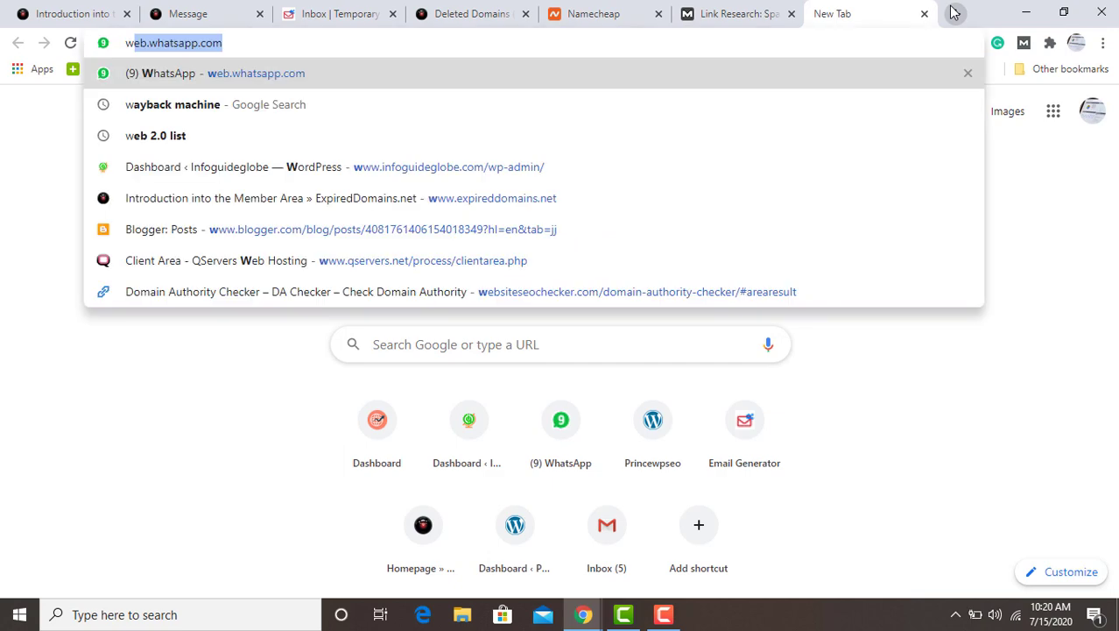
text(a)
key(Return)
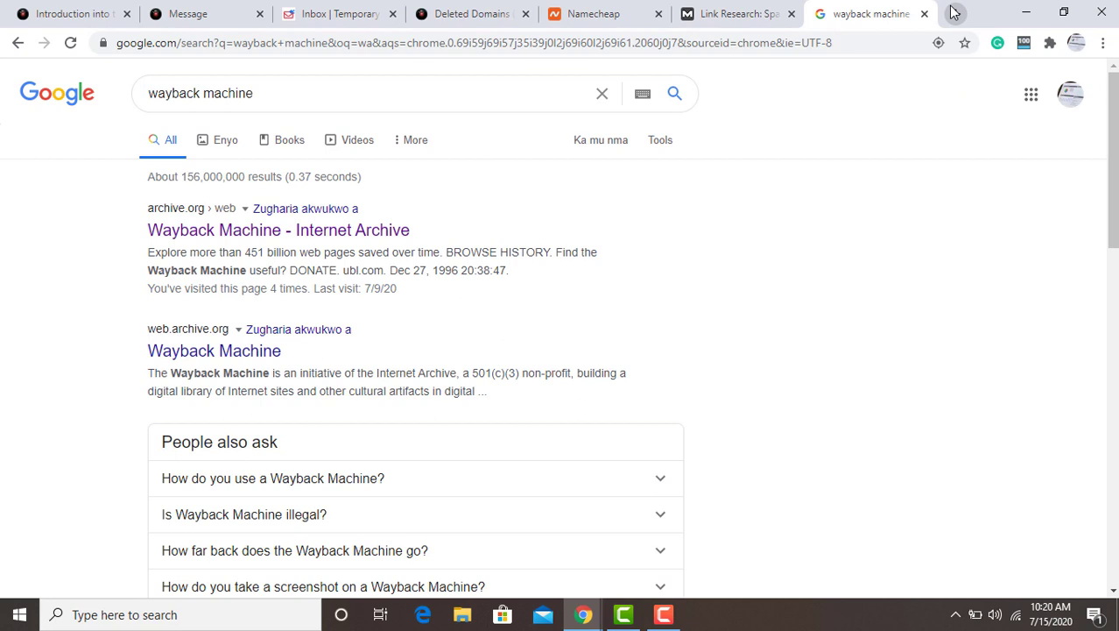
click(298, 231)
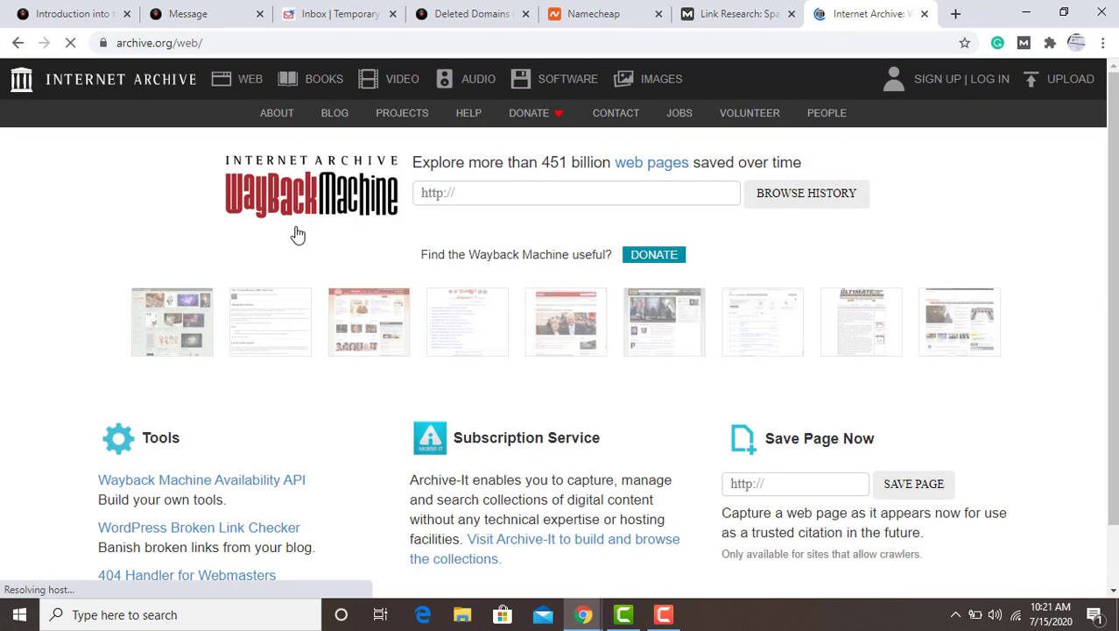
- Look up the archive history of ProAnimals.org in the Wayback Machine and examine its 2020 capture calendar
click(452, 197)
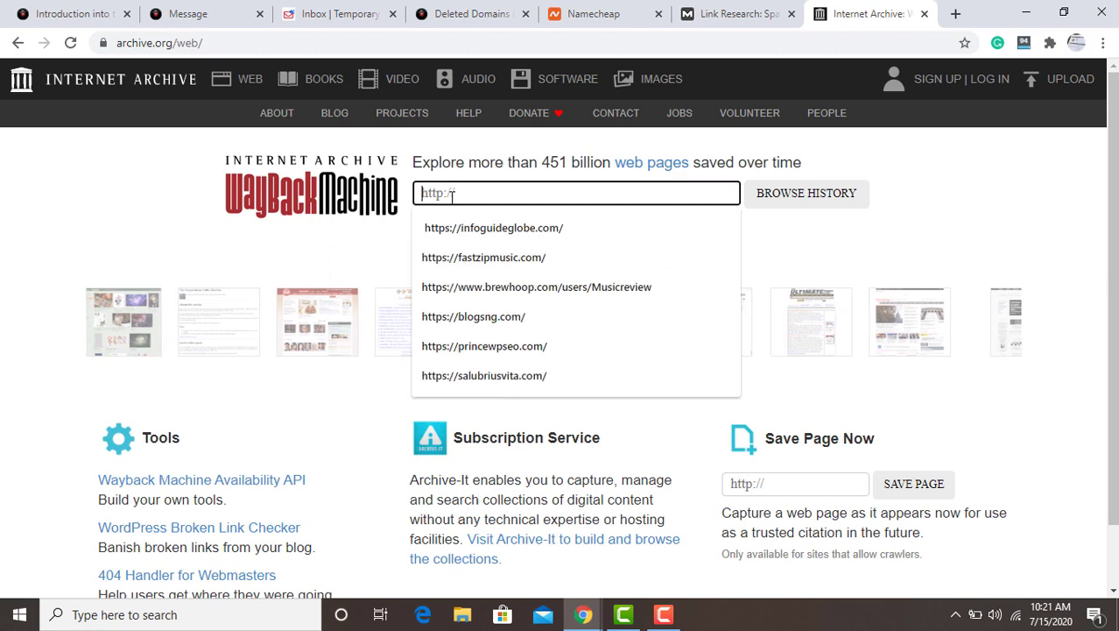
text(ProAnimals.org)
key(Return)
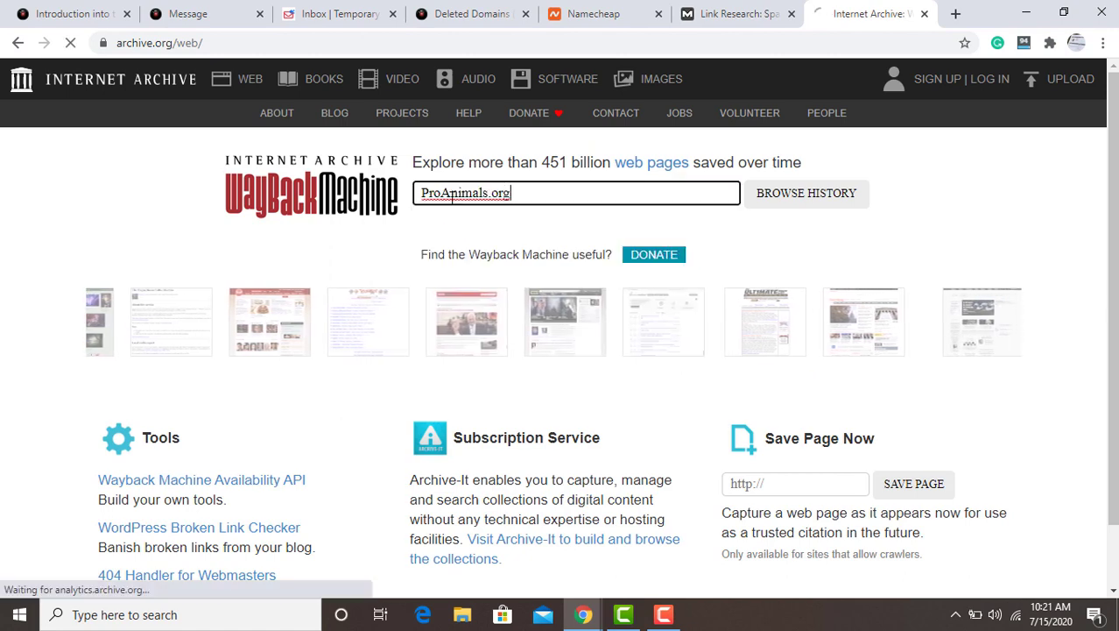
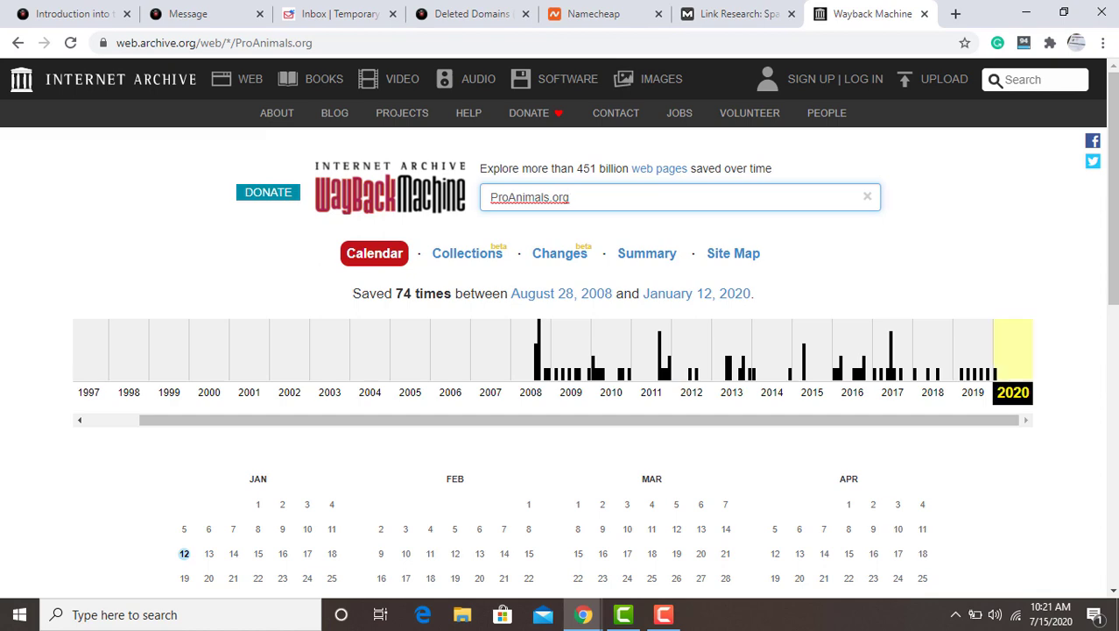
scroll(560, 324, down, 5)
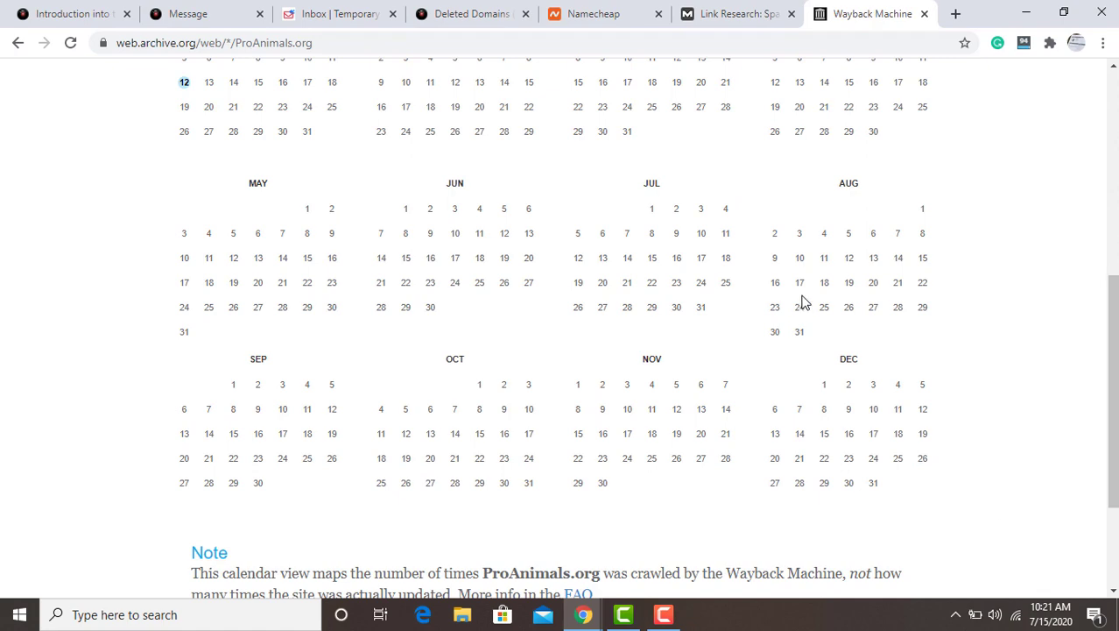
scroll(1116, 147, up, 3)
scroll(1115, 147, up, 3)
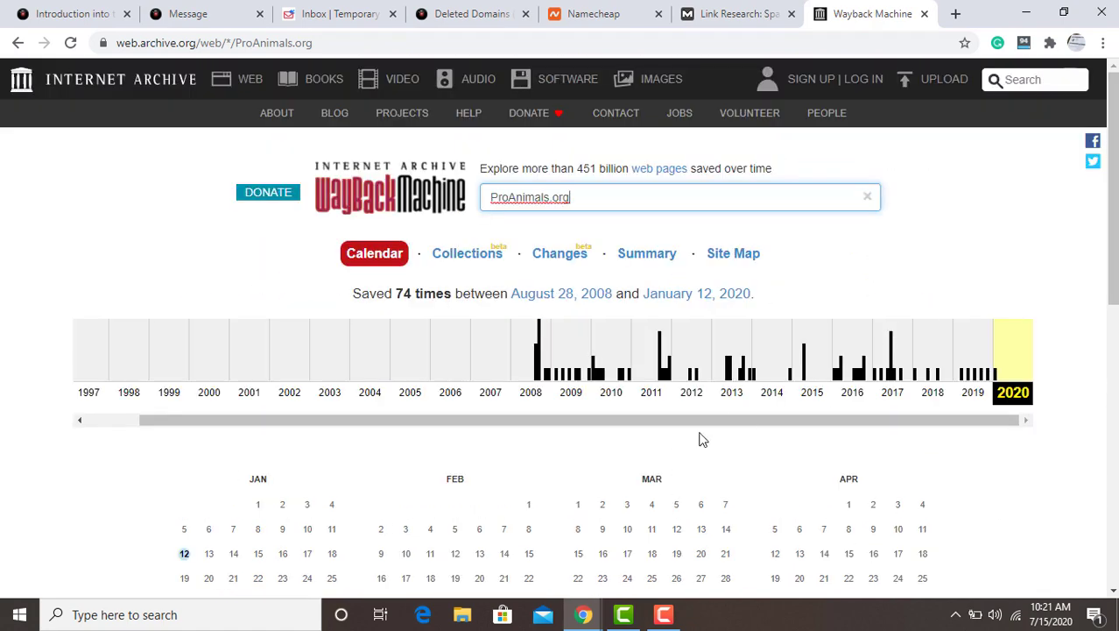
- Open the January 12, 2020 snapshot of ProAnimals.org in a new tab and switch to that tab
mouse_move(183, 557)
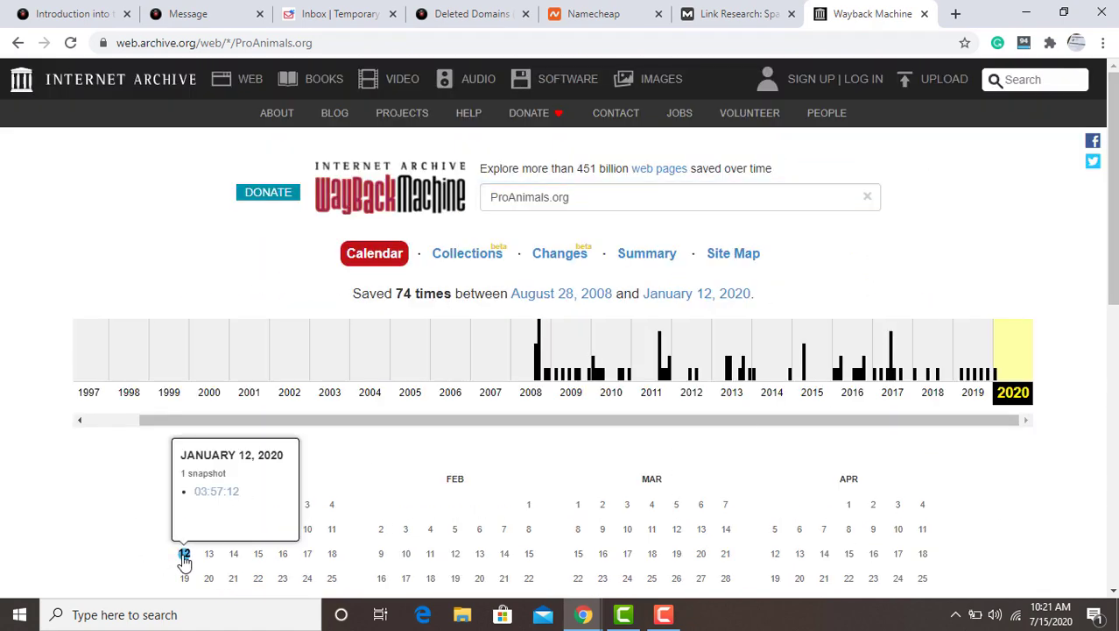
right_click(221, 491)
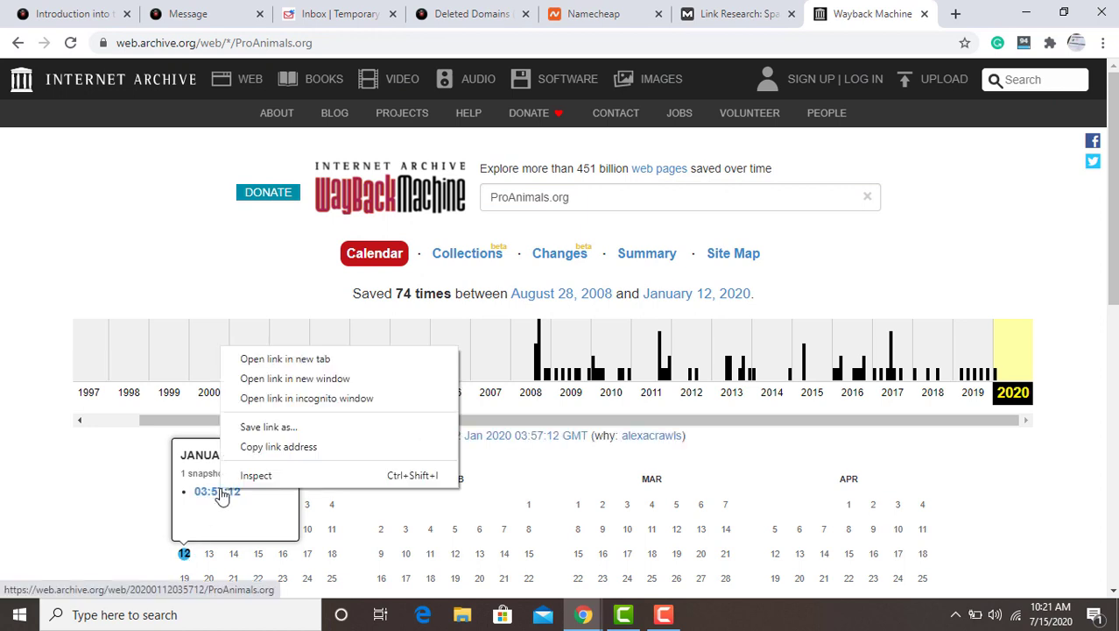
click(306, 359)
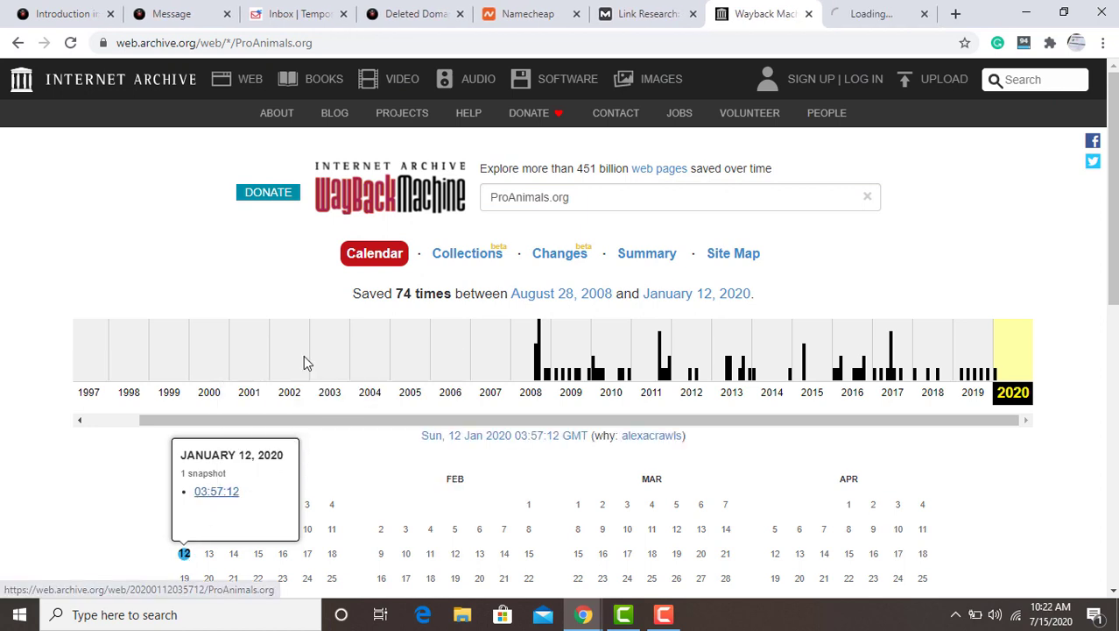
click(902, 9)
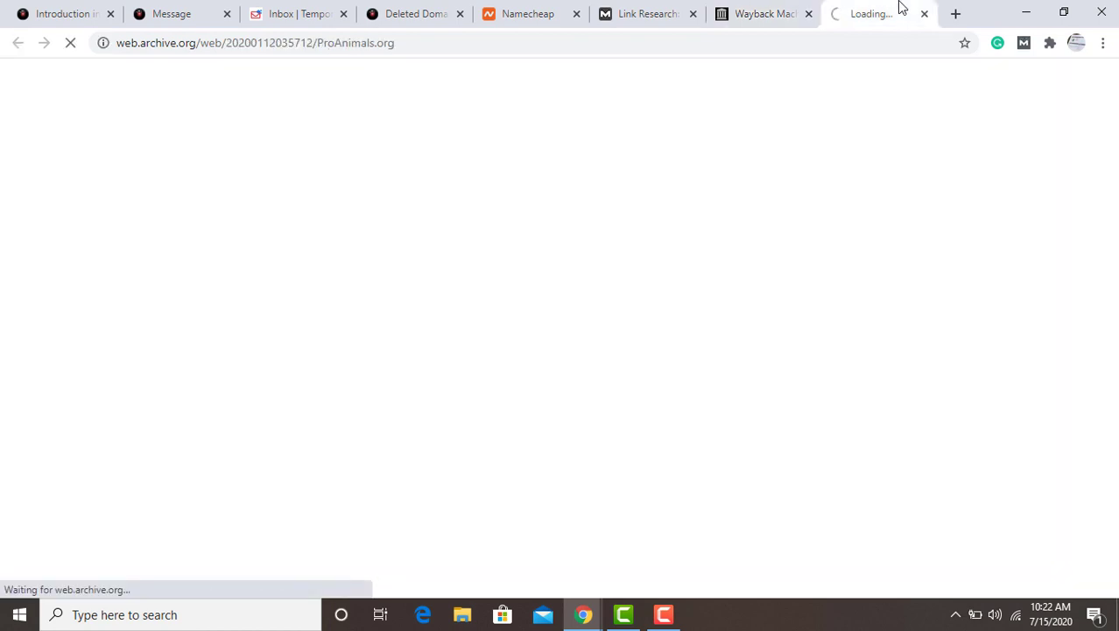
- Show the 2017 captures of ProAnimals.org in the Wayback Machine, then open the July 19, 2017 snapshot in a new tab and switch to it
click(751, 12)
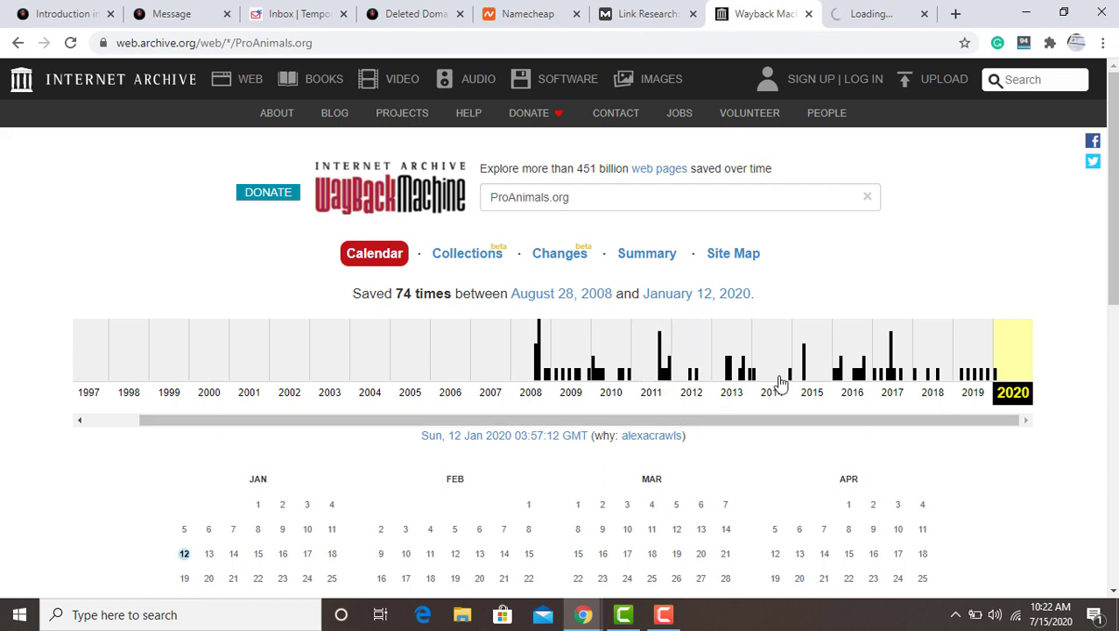
click(897, 391)
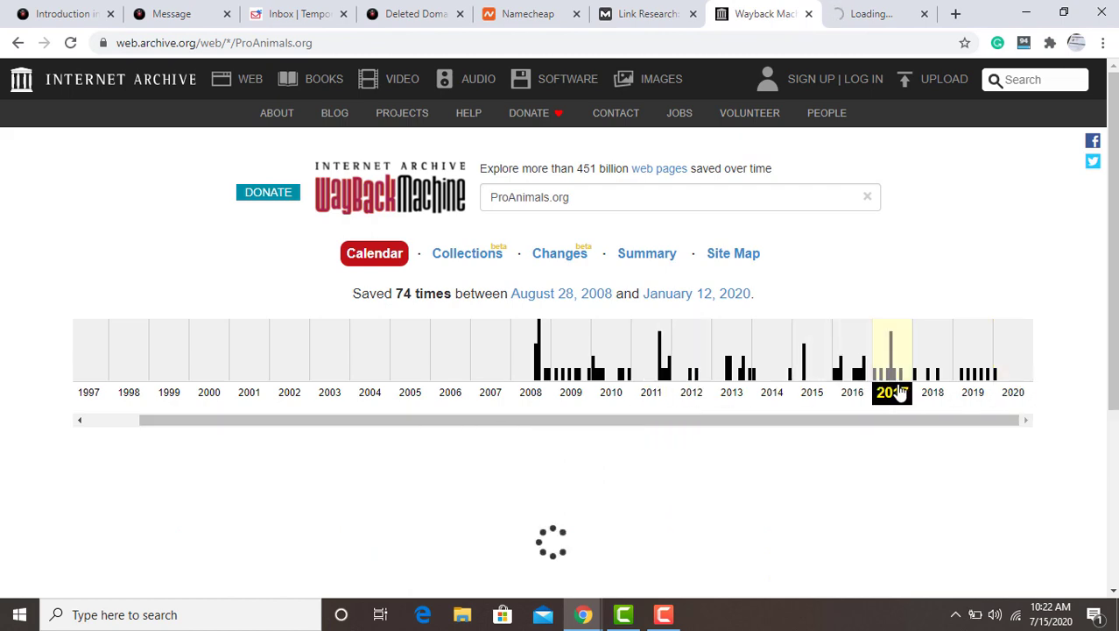
scroll(516, 285, down, 5)
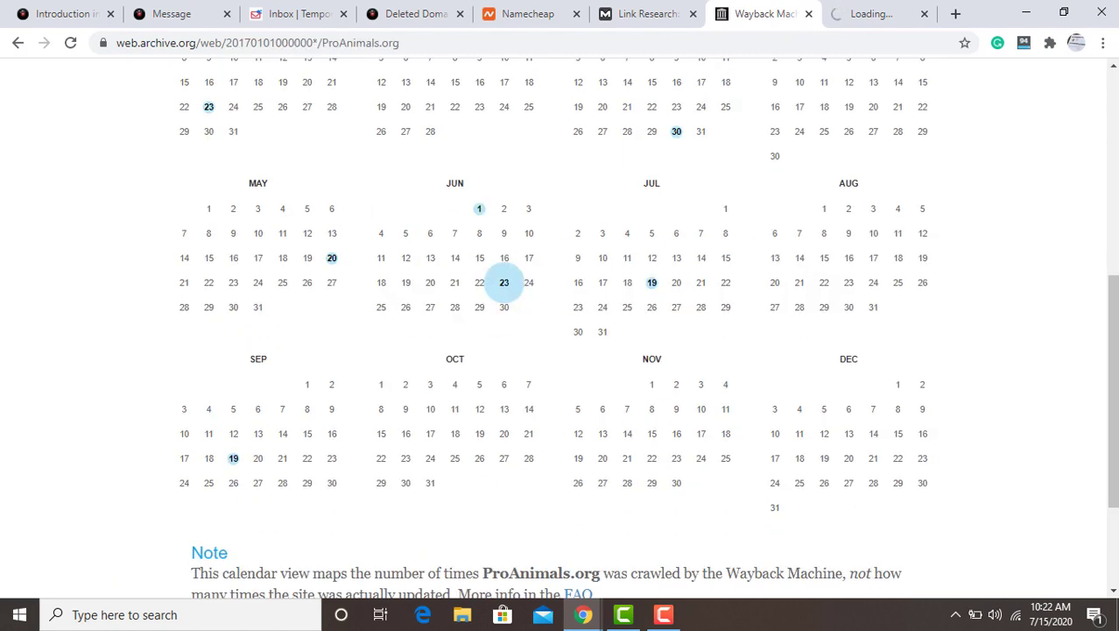
mouse_move(650, 282)
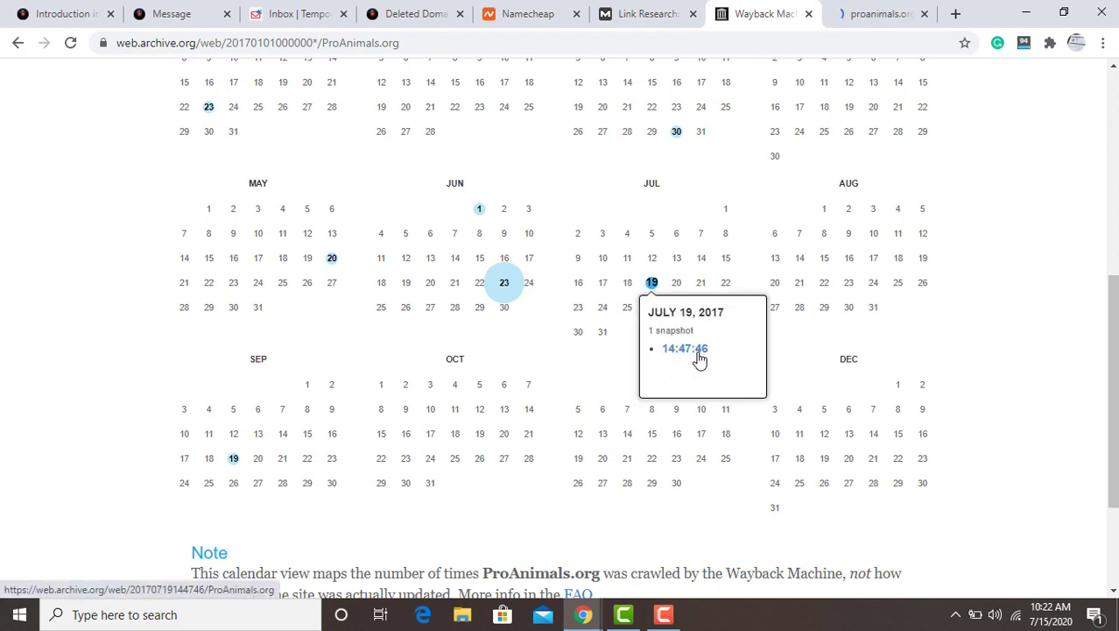
right_click(694, 350)
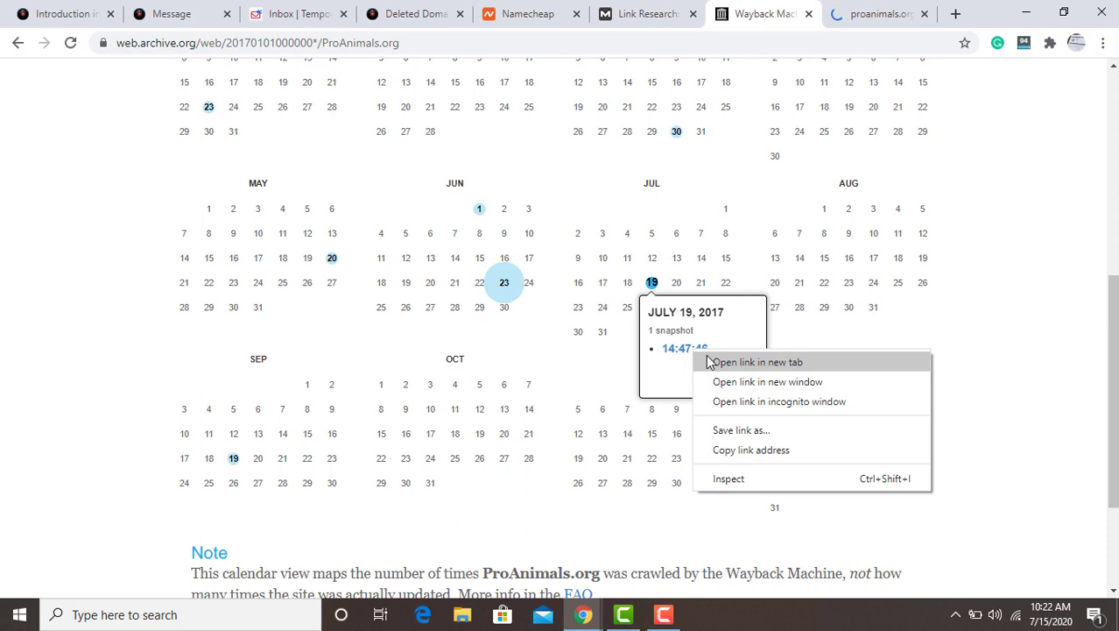
click(709, 361)
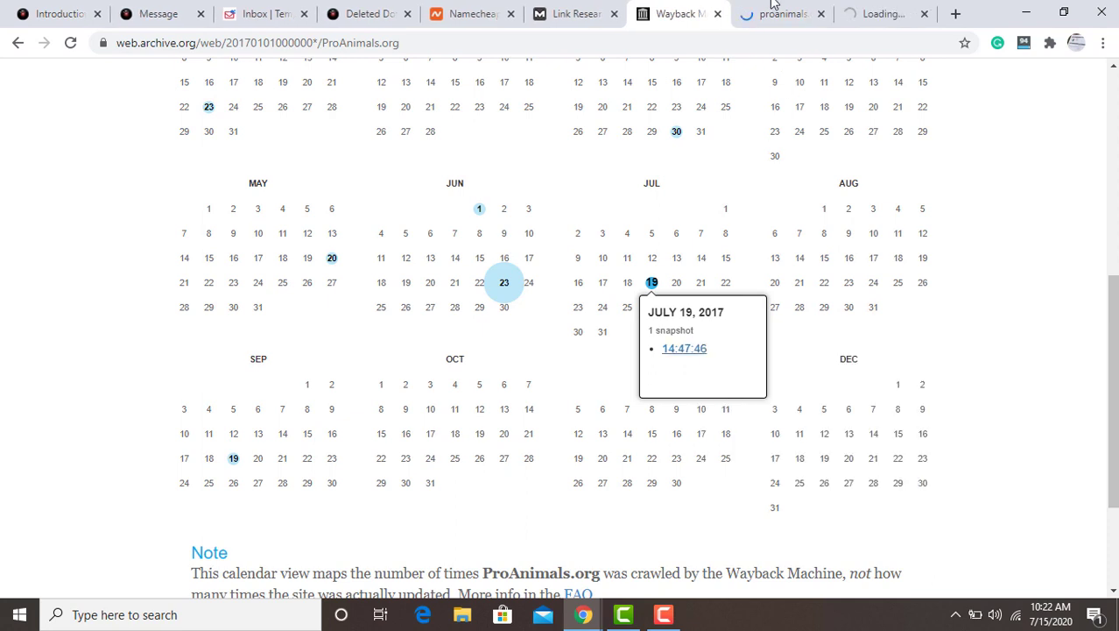
click(854, 8)
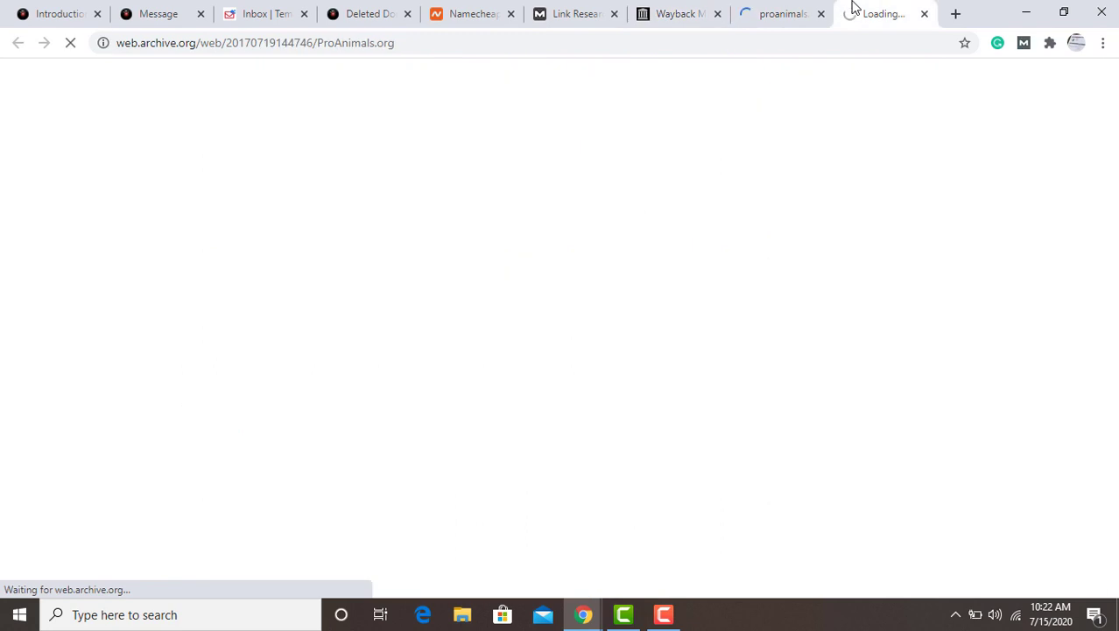
- Check the January 12, 2020 snapshot of ProAnimals.org against the July 19, 2017 one
click(802, 9)
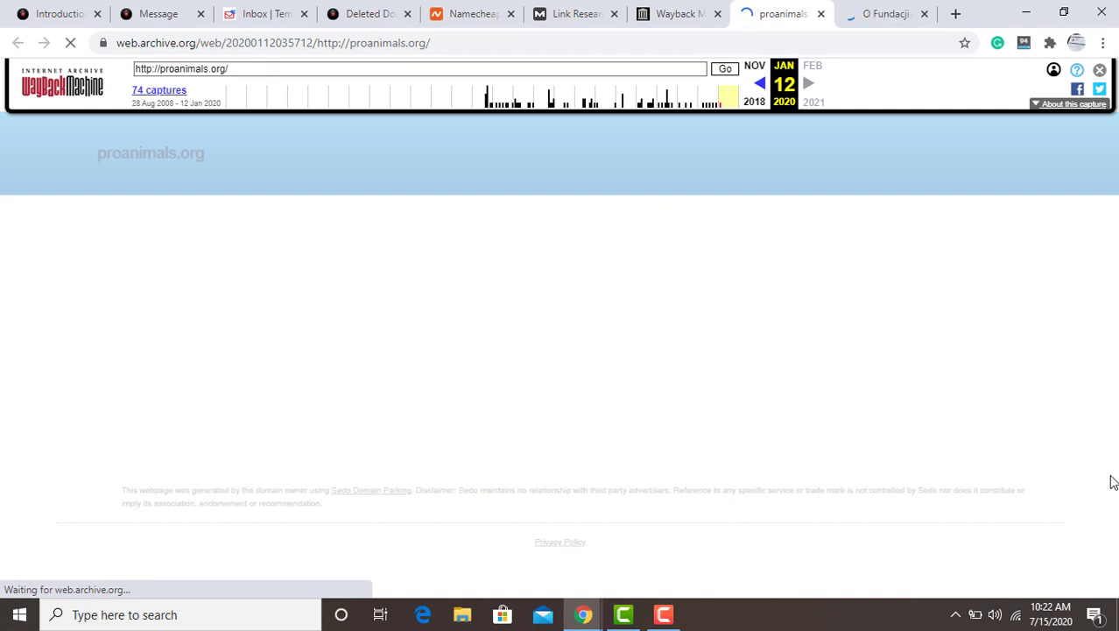
click(878, 14)
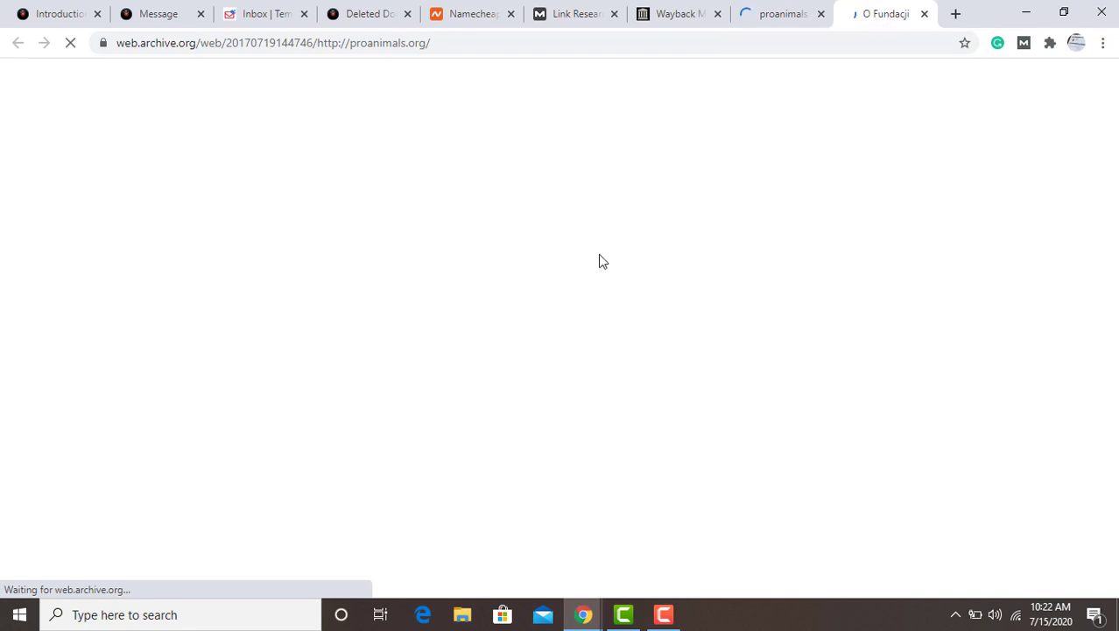
click(792, 11)
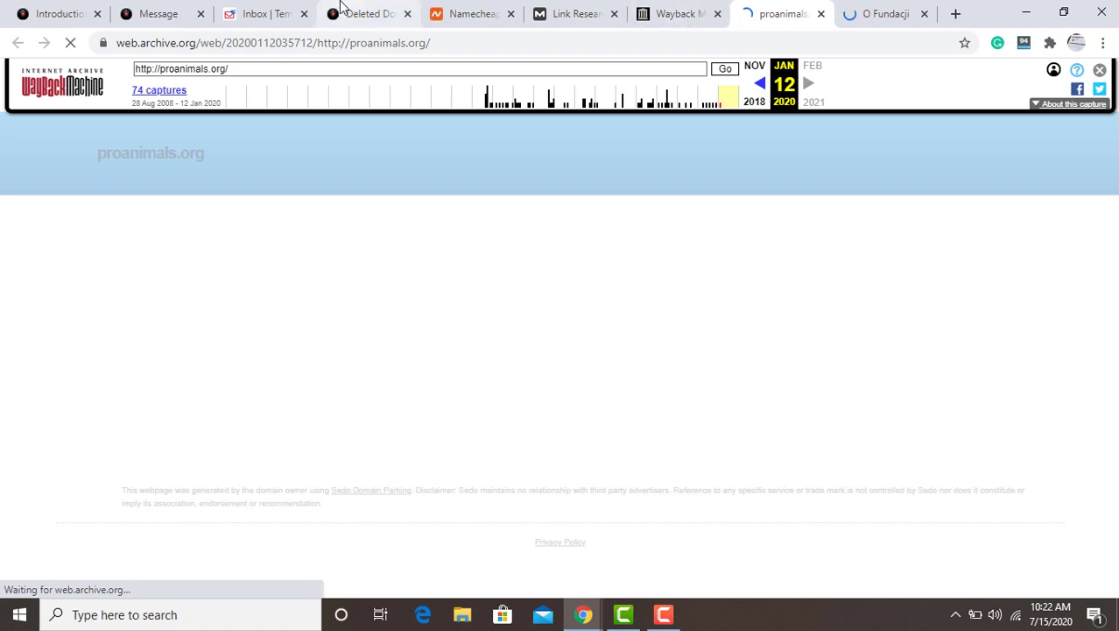
- Copy BrueckenBauer.org from the ExpiredDomains.net list, analyze its Spam Score in Moz, and return to the list
click(339, 11)
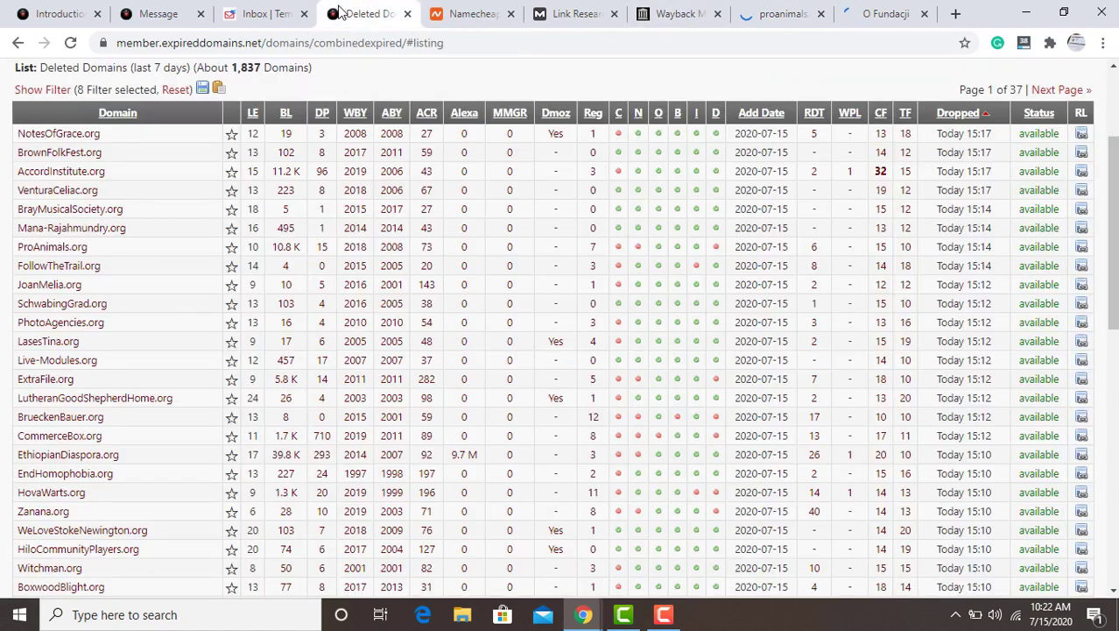
drag(132, 418, 15, 417)
key(ctrl+c)
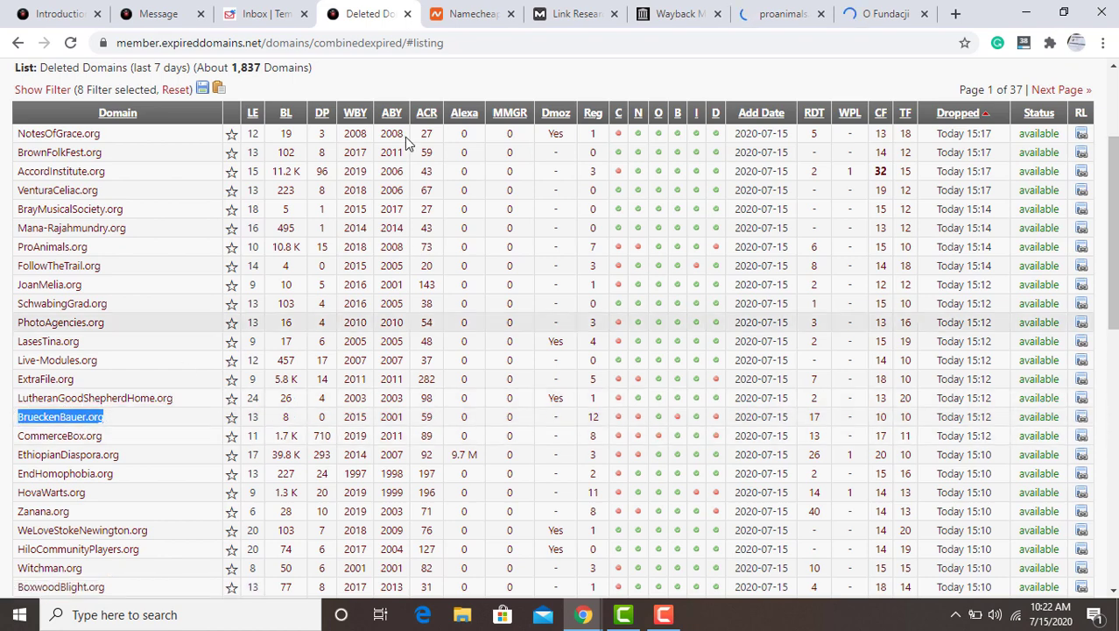
click(571, 12)
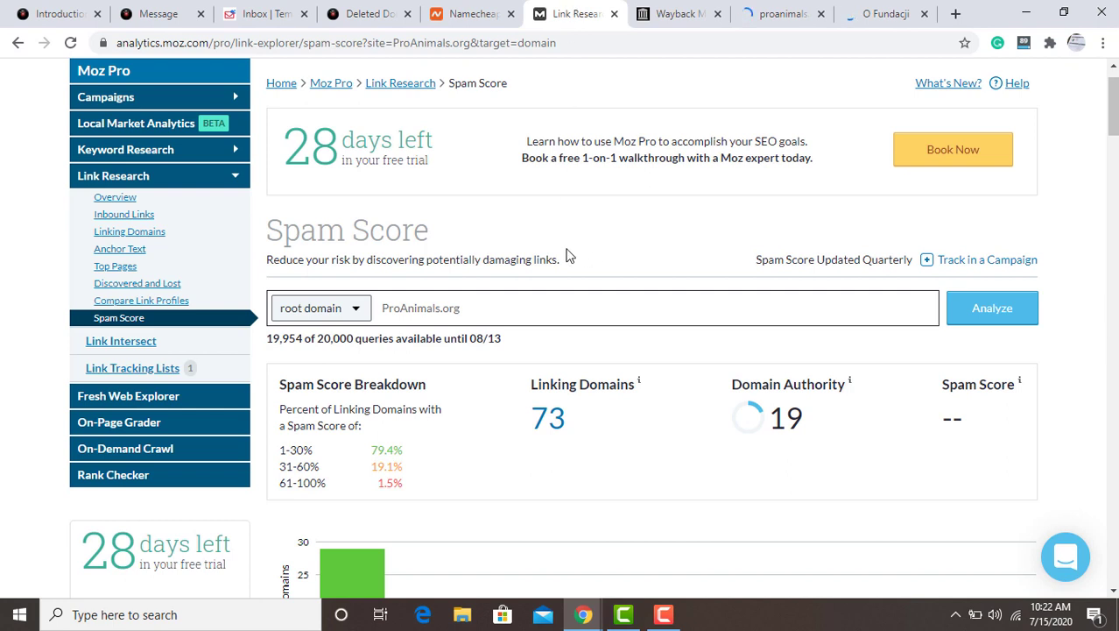
triple_click(464, 302)
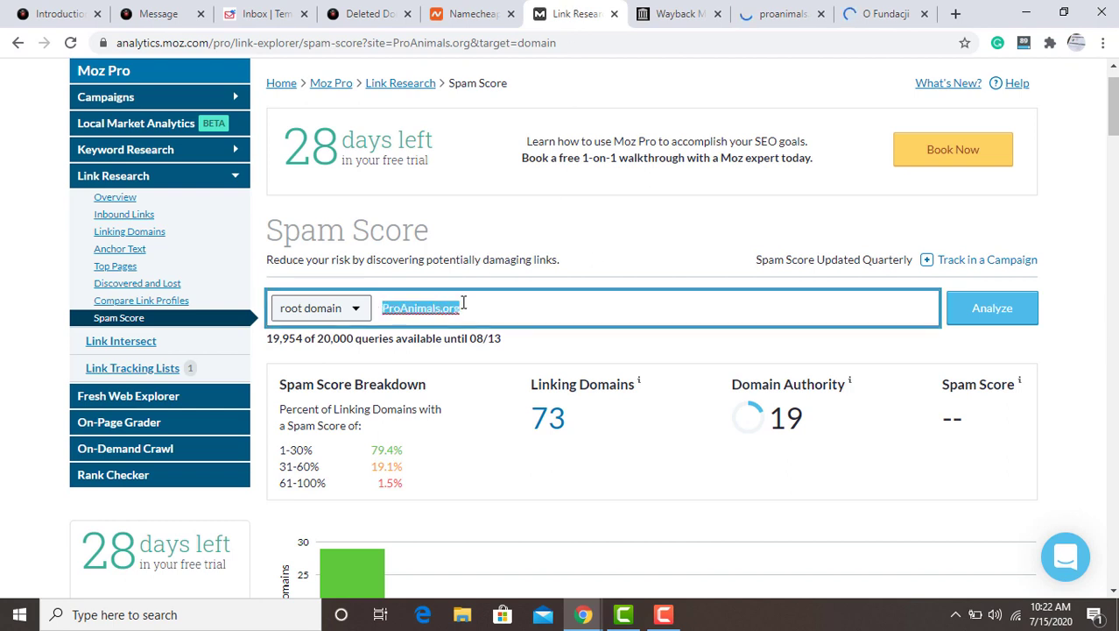
key(ctrl+v)
key(Return)
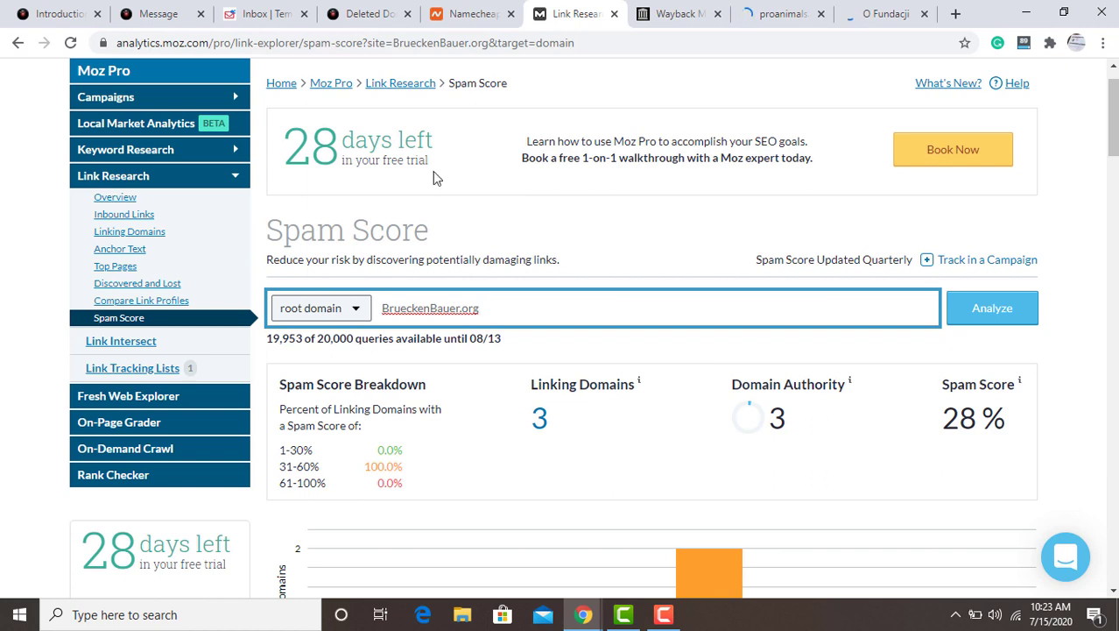
click(370, 7)
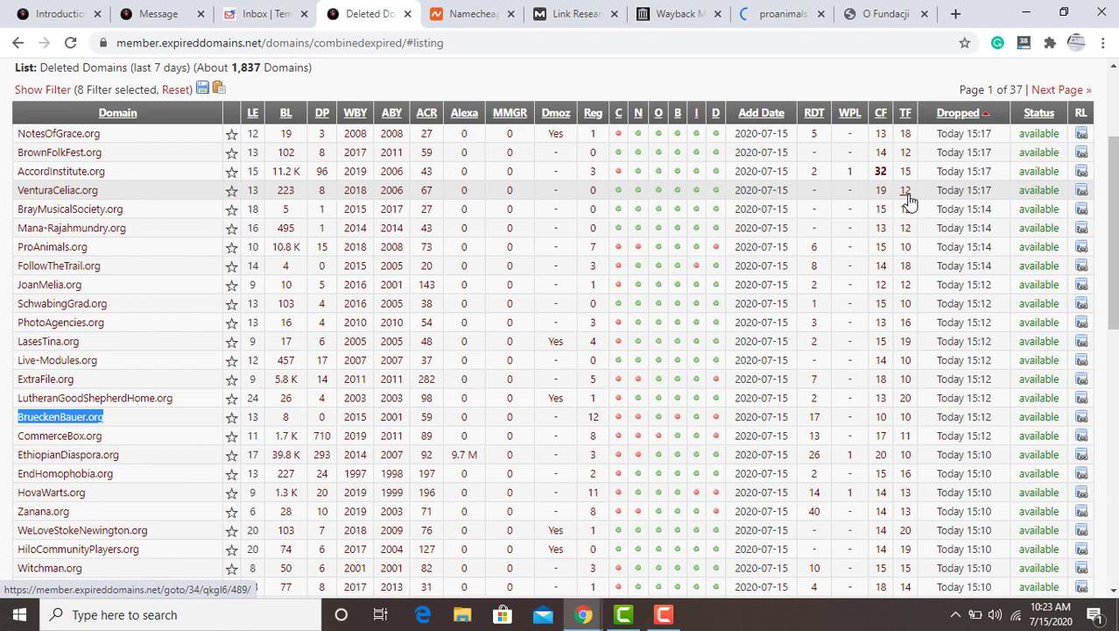
- Read through the July 19, 2017 snapshot of ProAnimals.org and translate the page from Polish to English
click(855, 9)
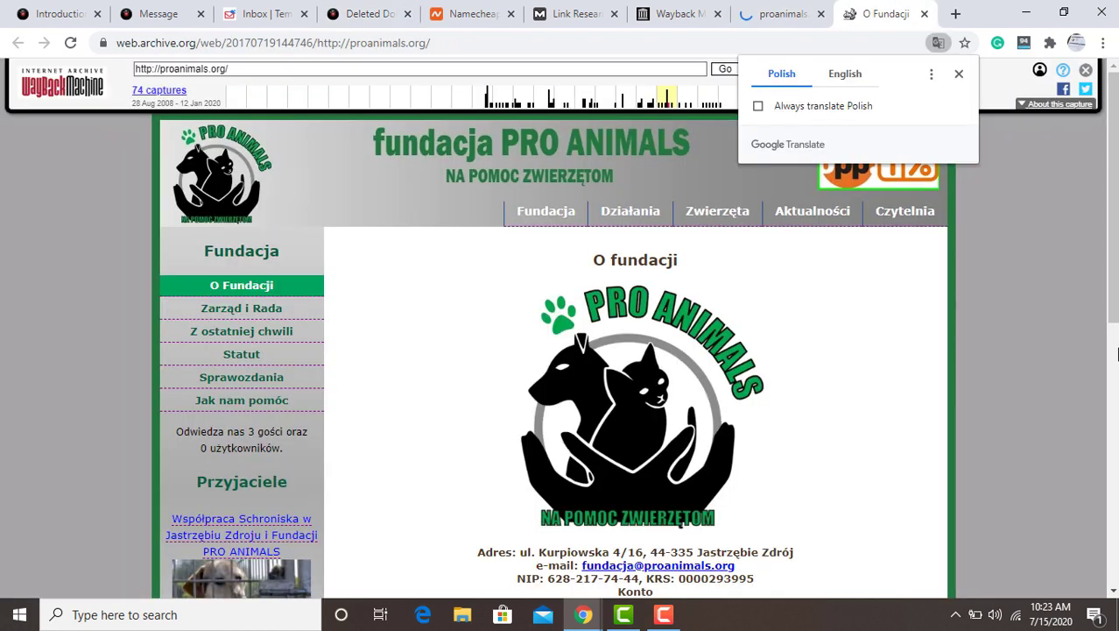
click(1116, 353)
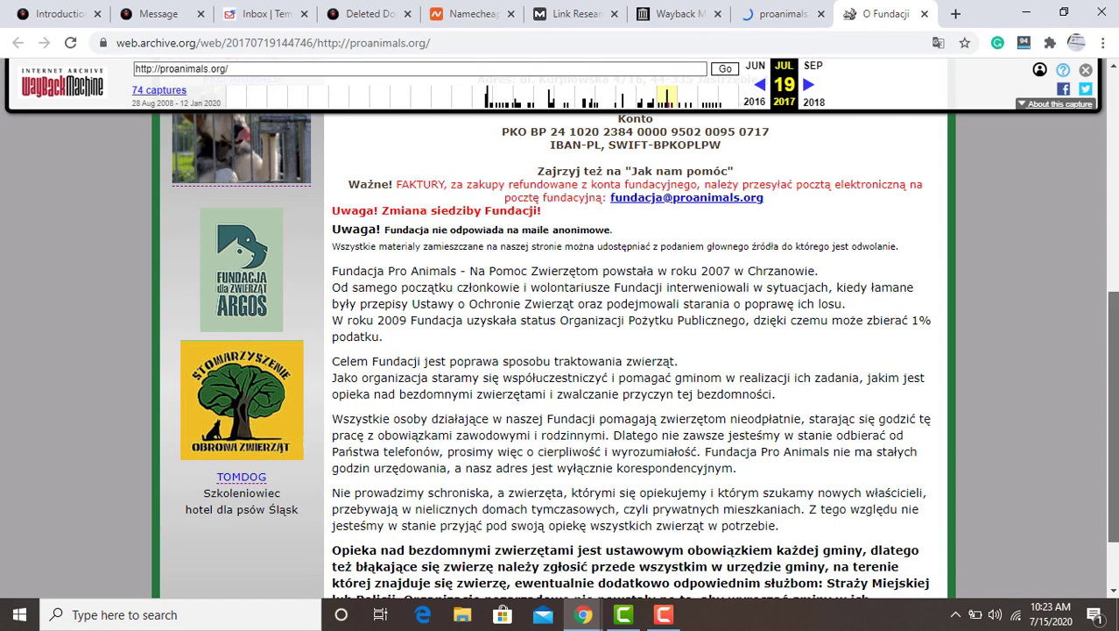
scroll(1115, 289, down, 2)
click(1114, 289)
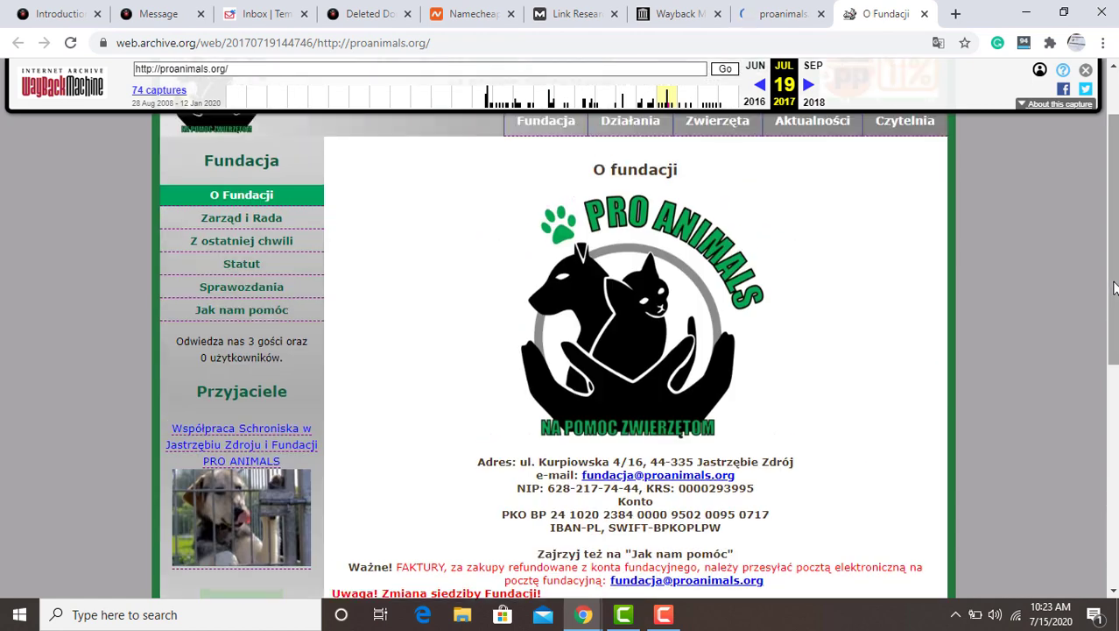
scroll(1115, 289, down, 1)
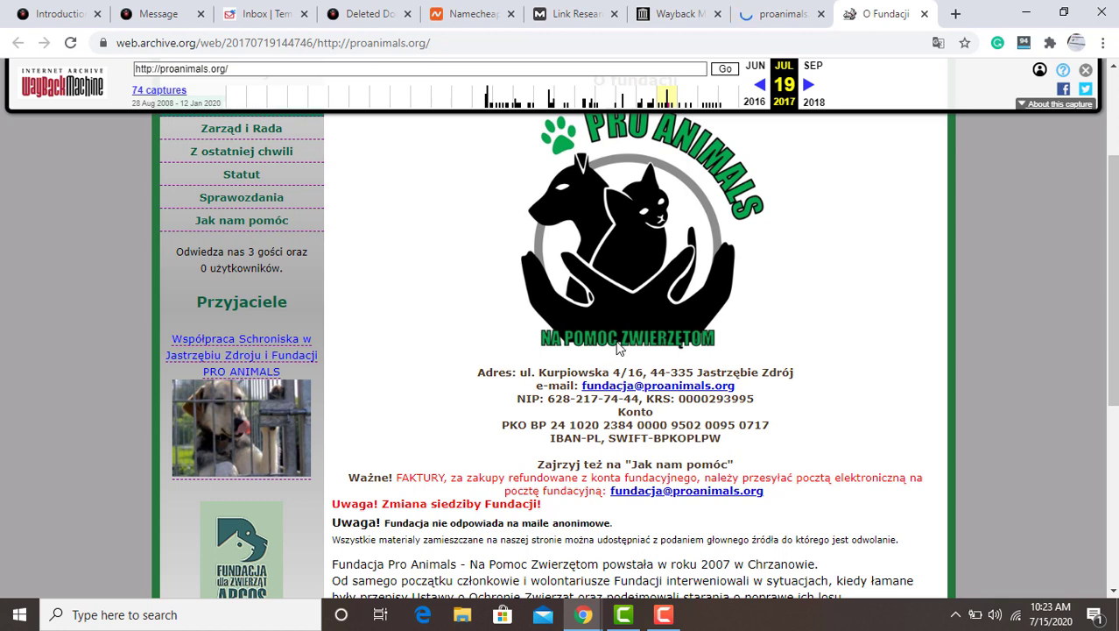
click(938, 46)
click(846, 75)
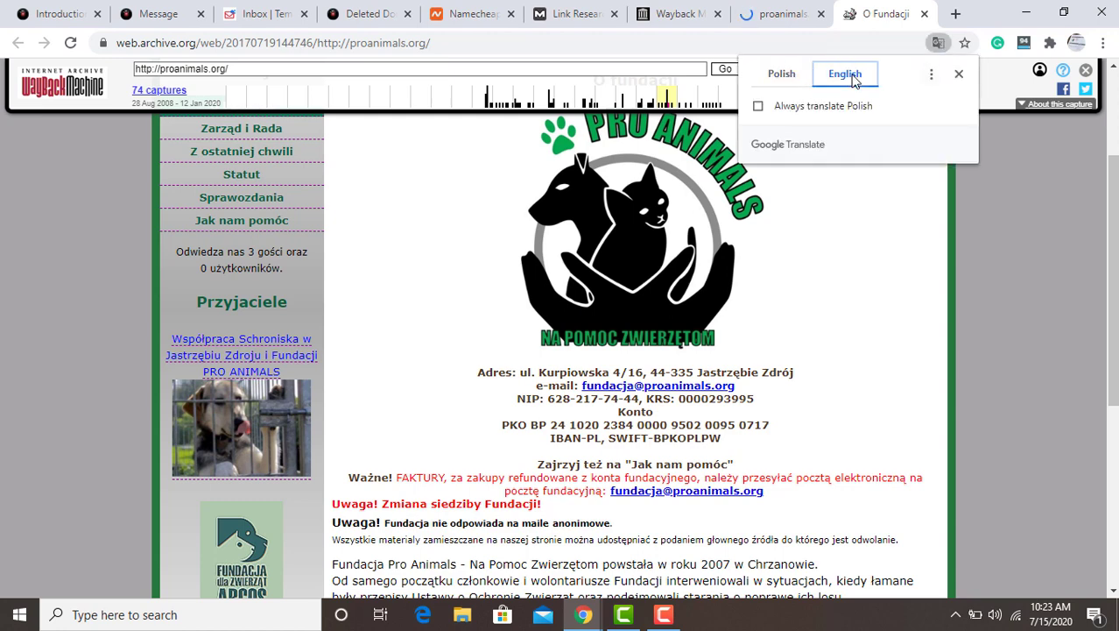
- Review the January 2020 snapshot, Moz Spam Score page, ExpiredDomains.net list and Wayback Machine calendar as a recap of the domain checks
click(794, 14)
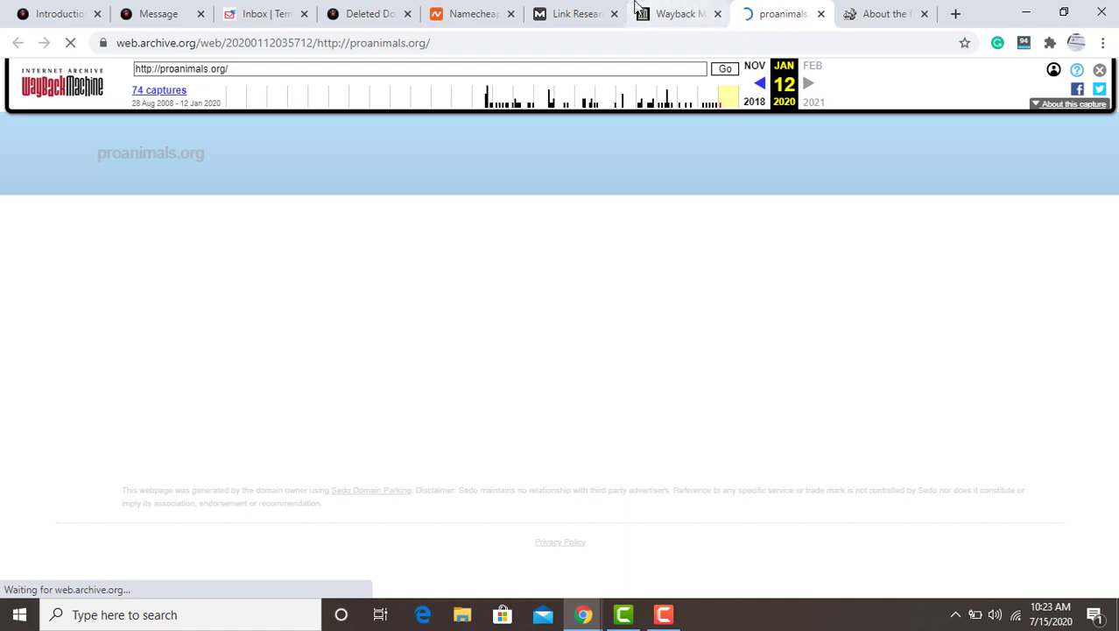
click(560, 9)
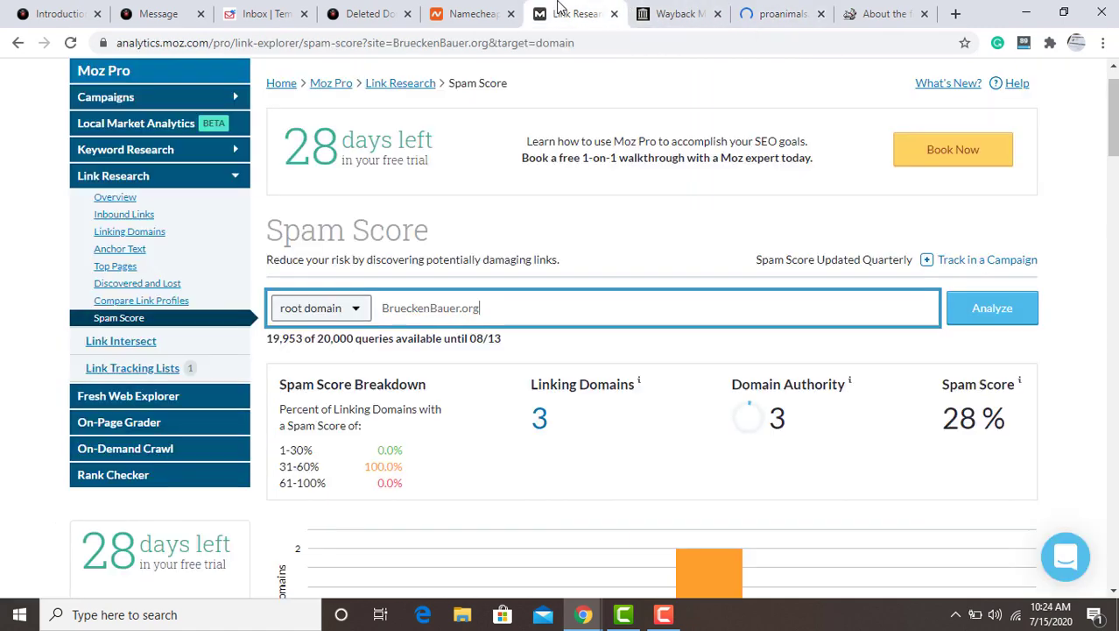
click(370, 12)
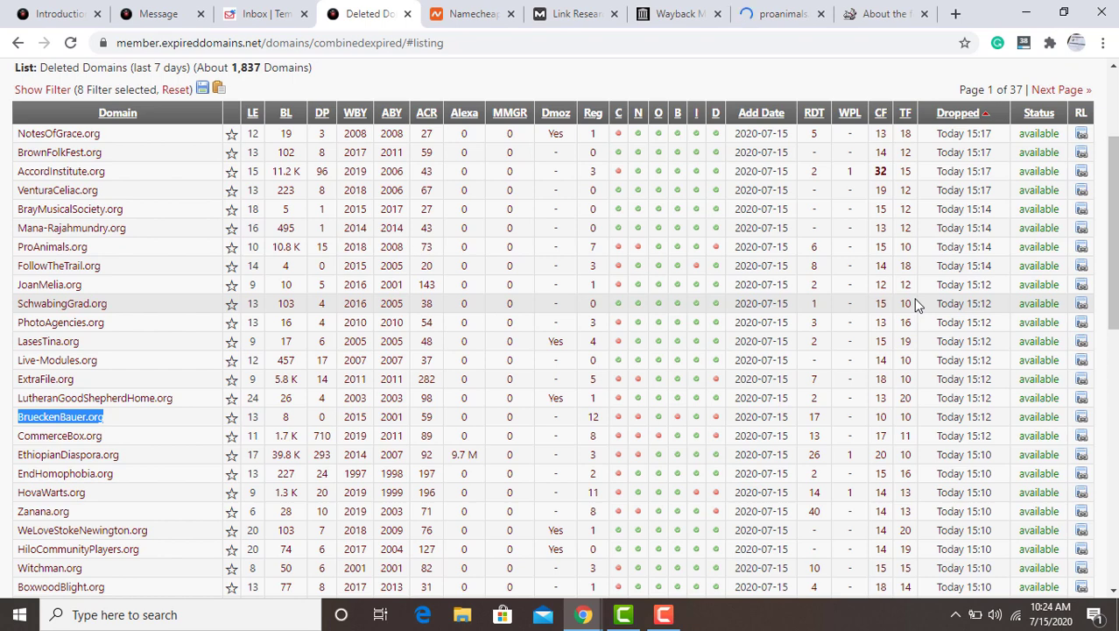
click(591, 13)
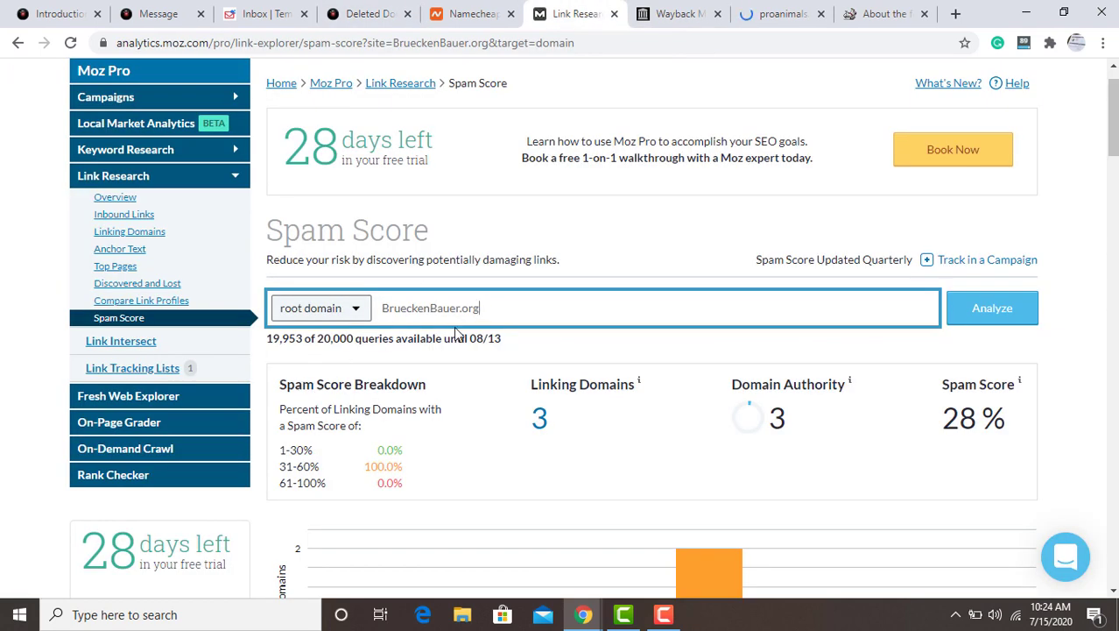
click(648, 11)
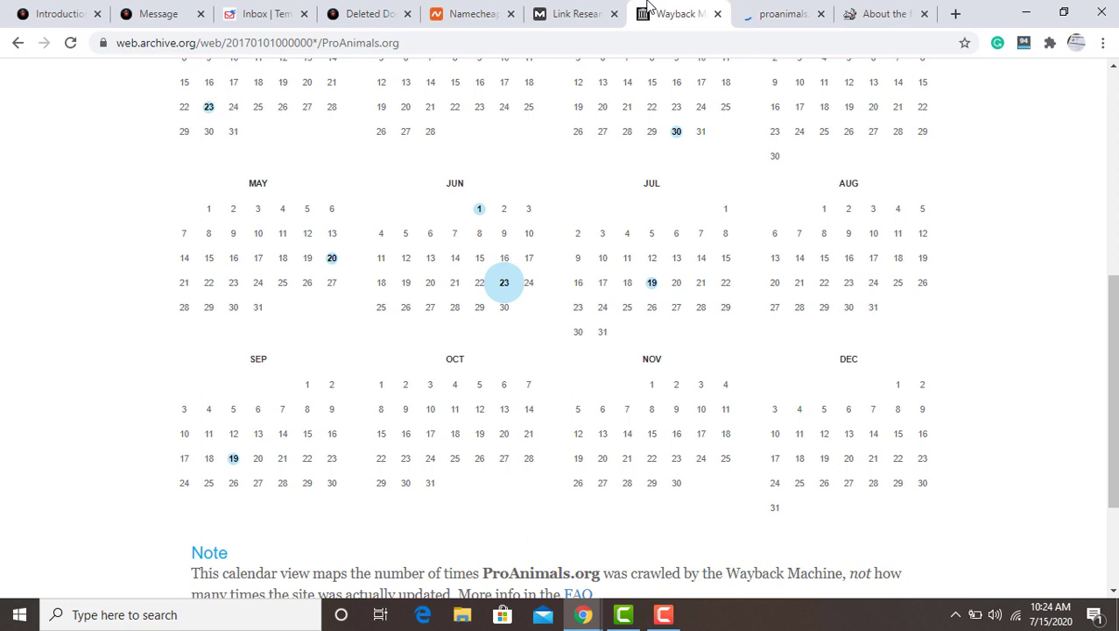
- Open a new browser tab and copy the domain name ProAnimals.org from the Wayback Machine search
click(956, 14)
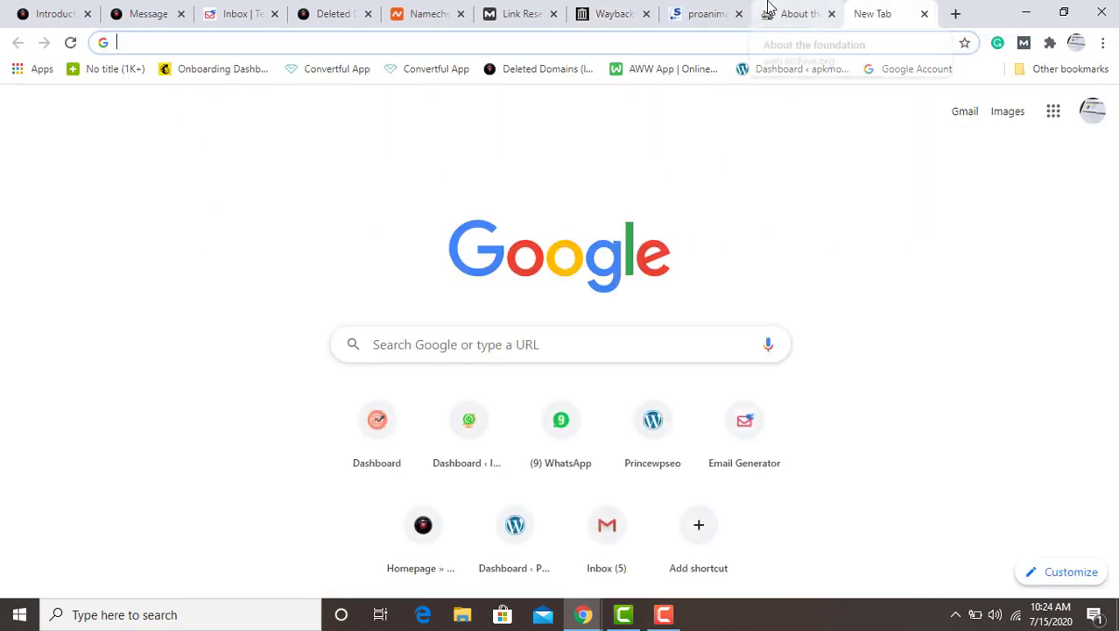
click(610, 11)
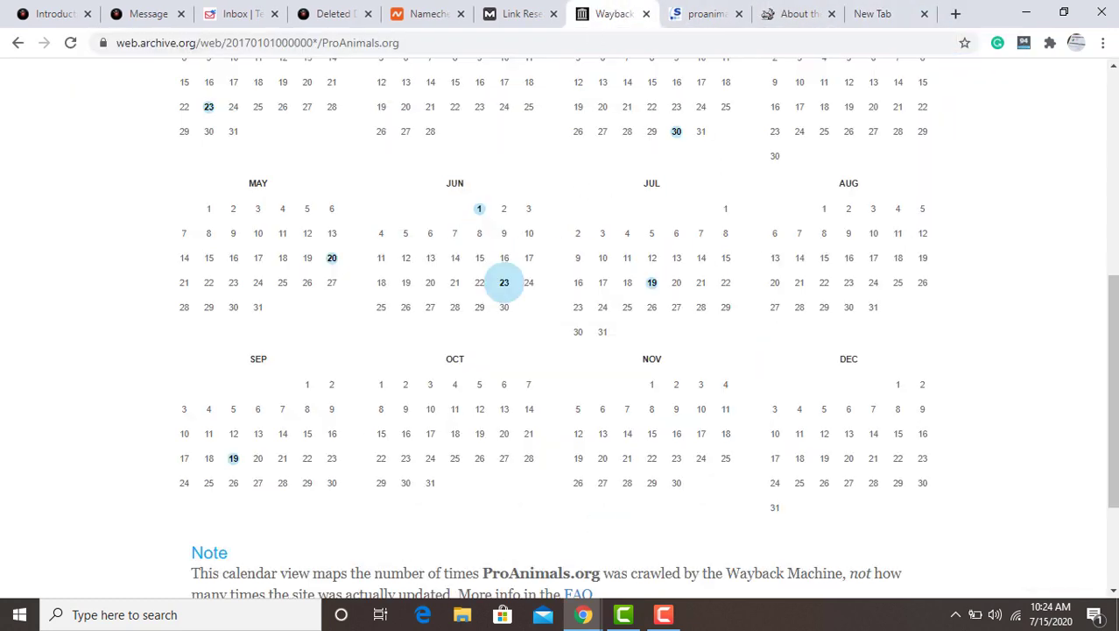
scroll(821, 243, up, 5)
click(613, 202)
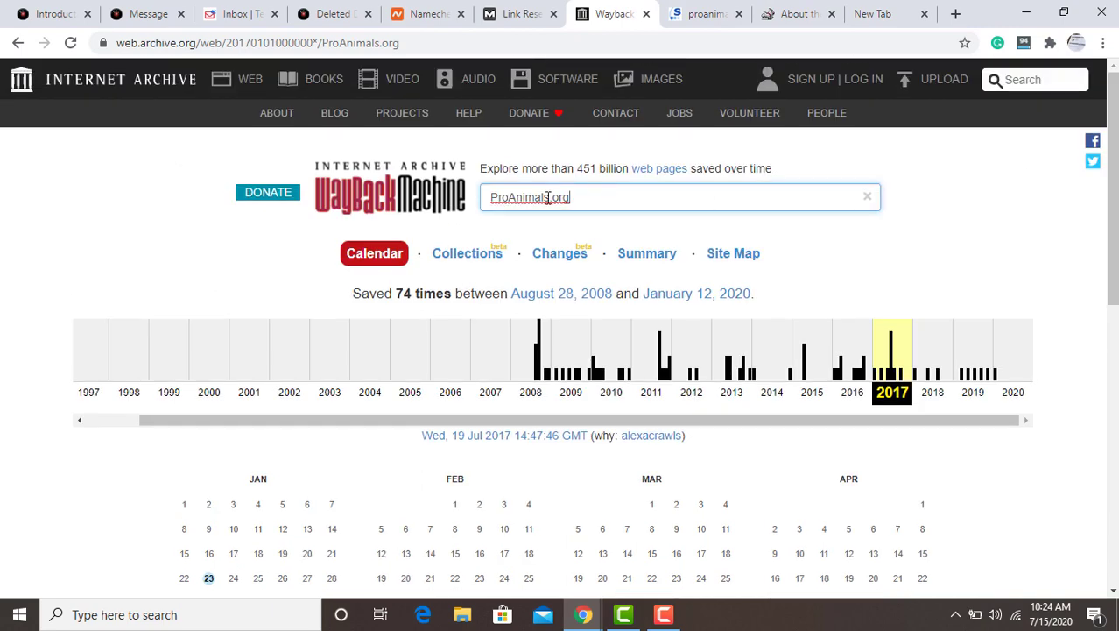
shift+click(489, 195)
key(ctrl+c)
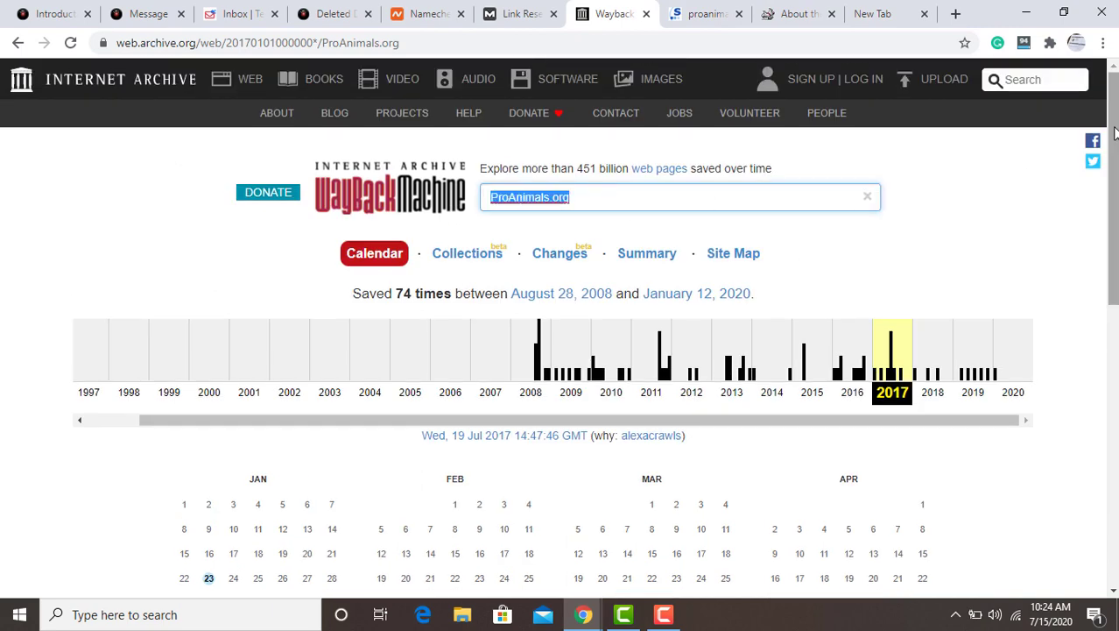
- Search Google for "site: ProAnimals.org" in the new tab to check the domain's indexing
click(883, 11)
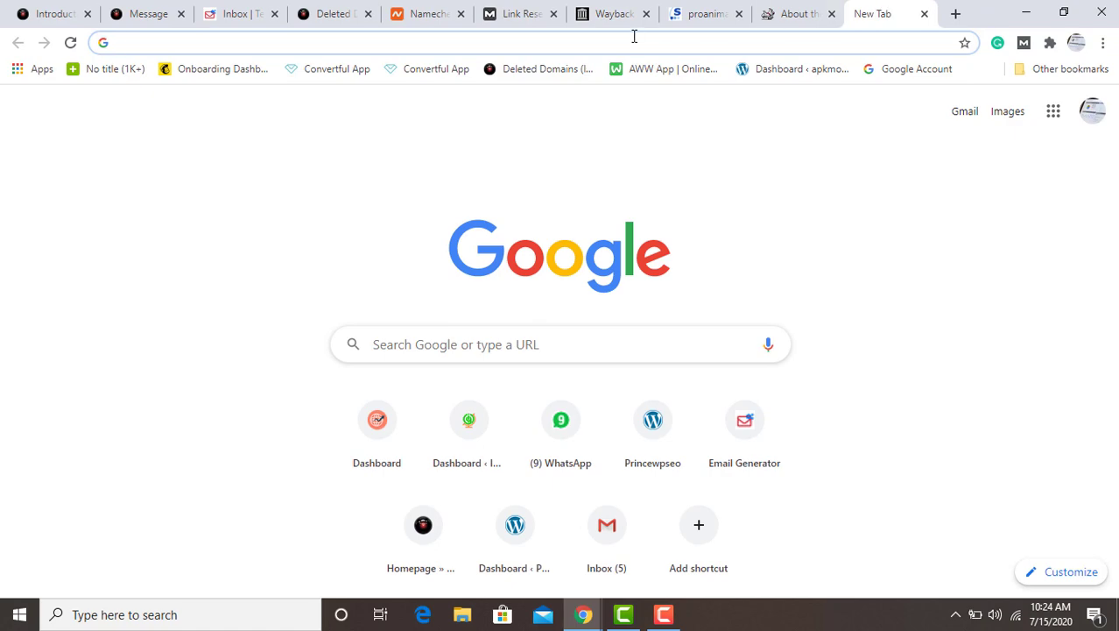
text(sit)
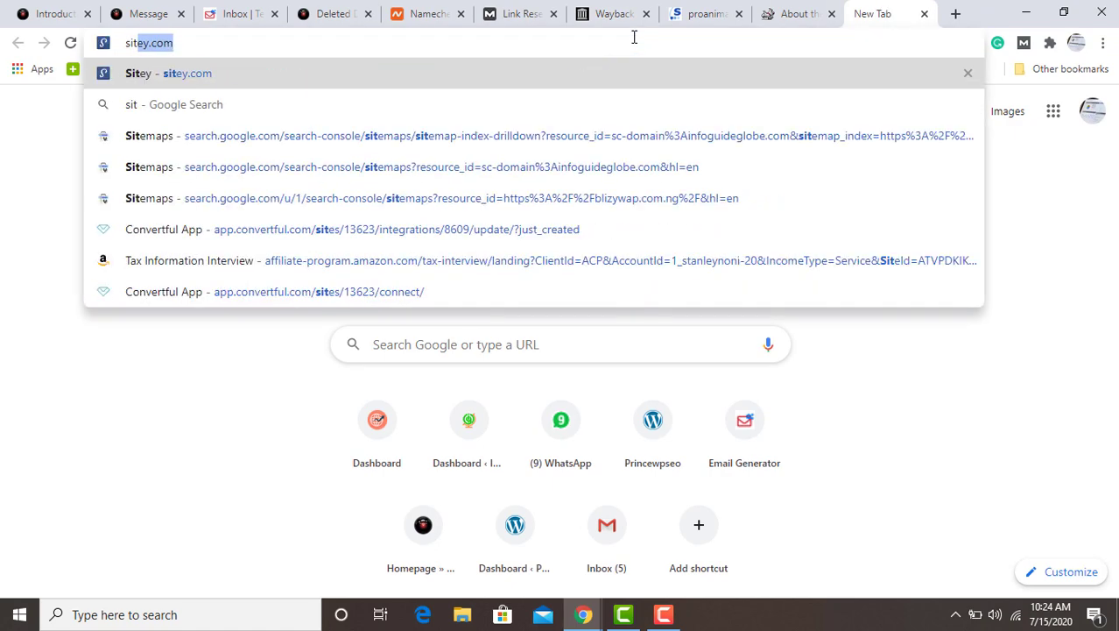
text(e)
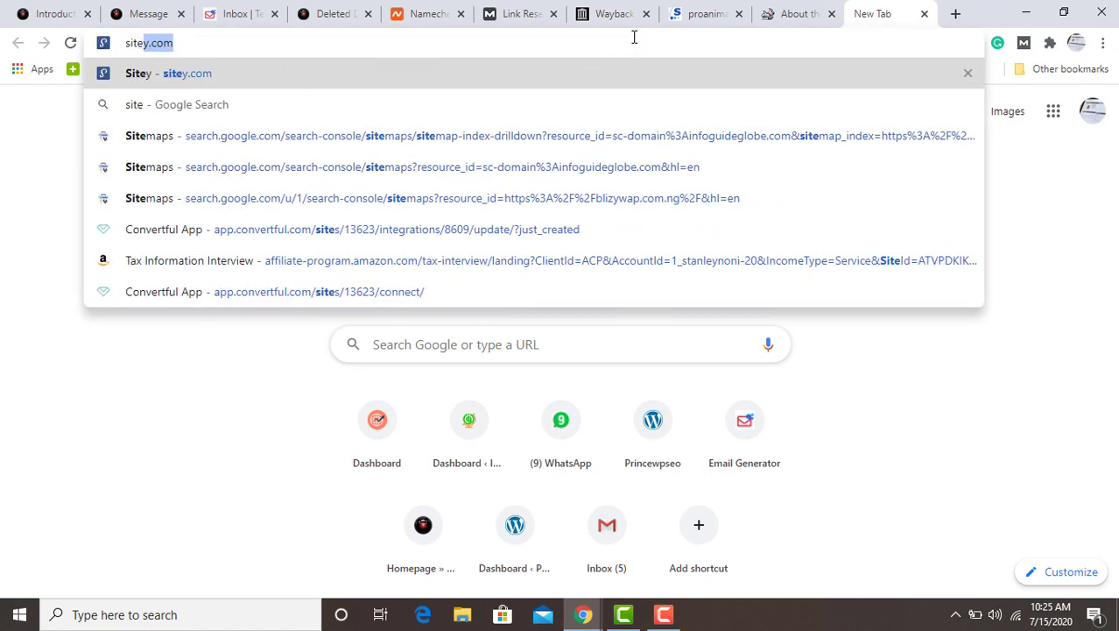
text(:)
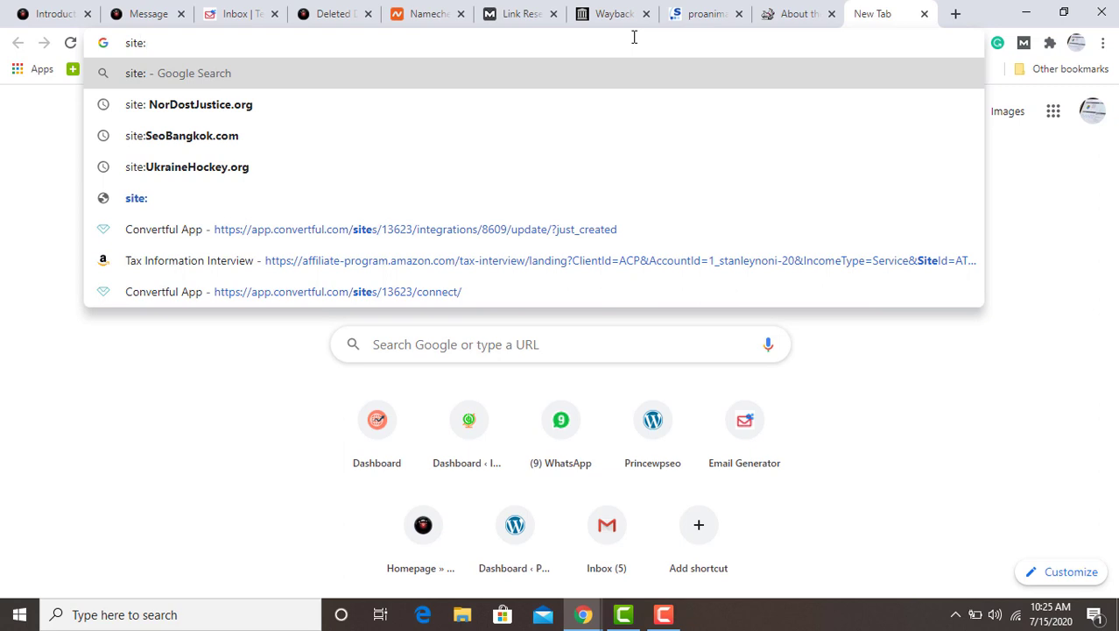
key(ctrl+v)
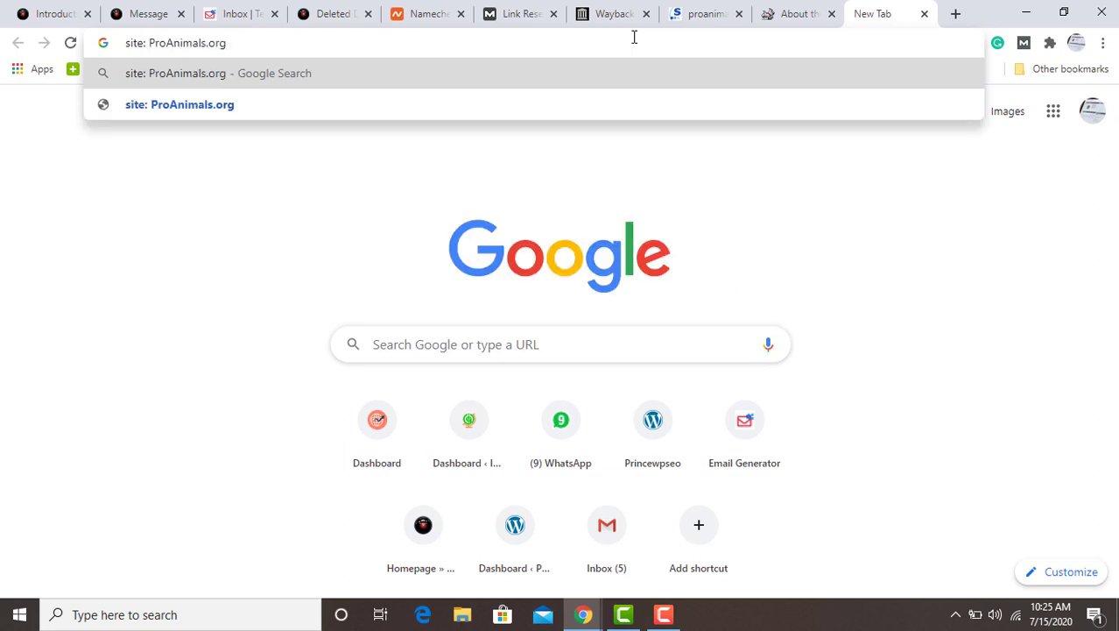
key(Return)
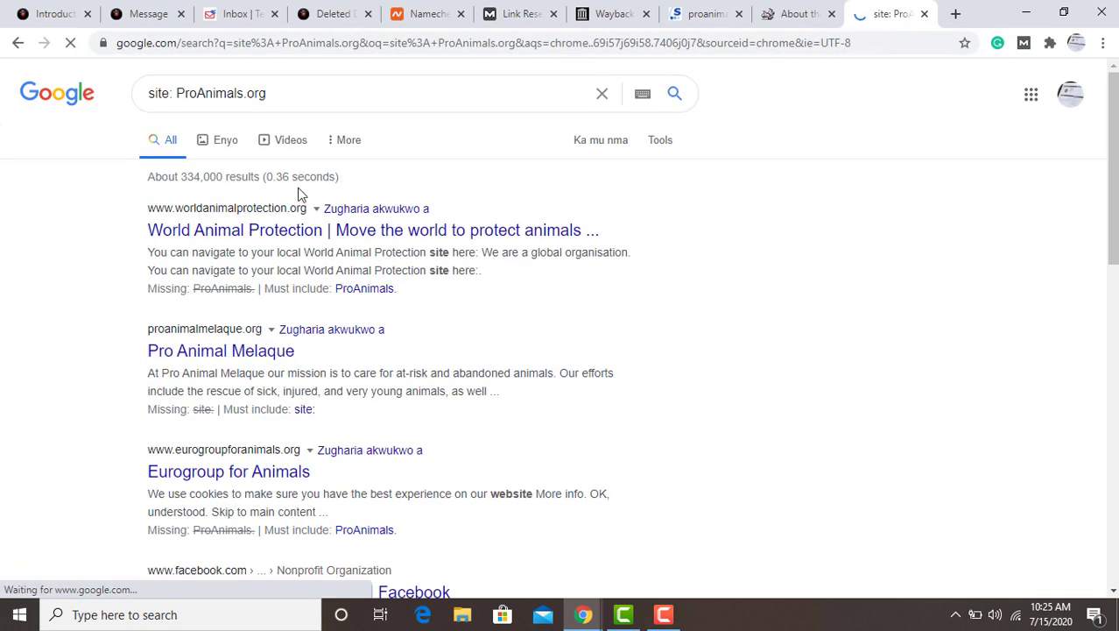